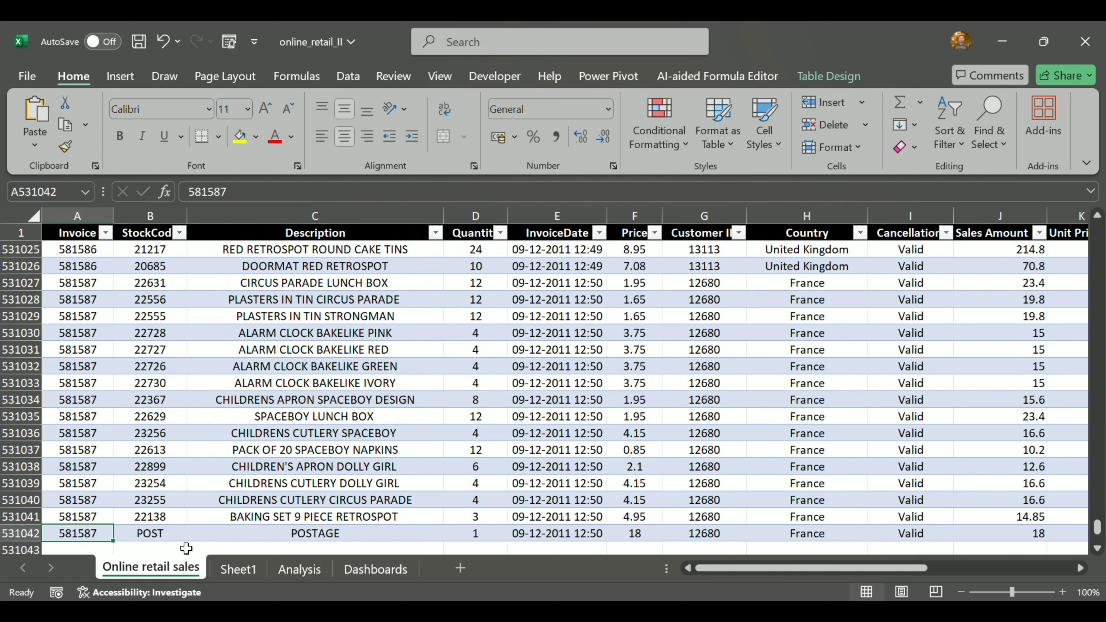
Step: Examine the last rows of the retail sales table to see where the data ends
key("ctrl+Up")
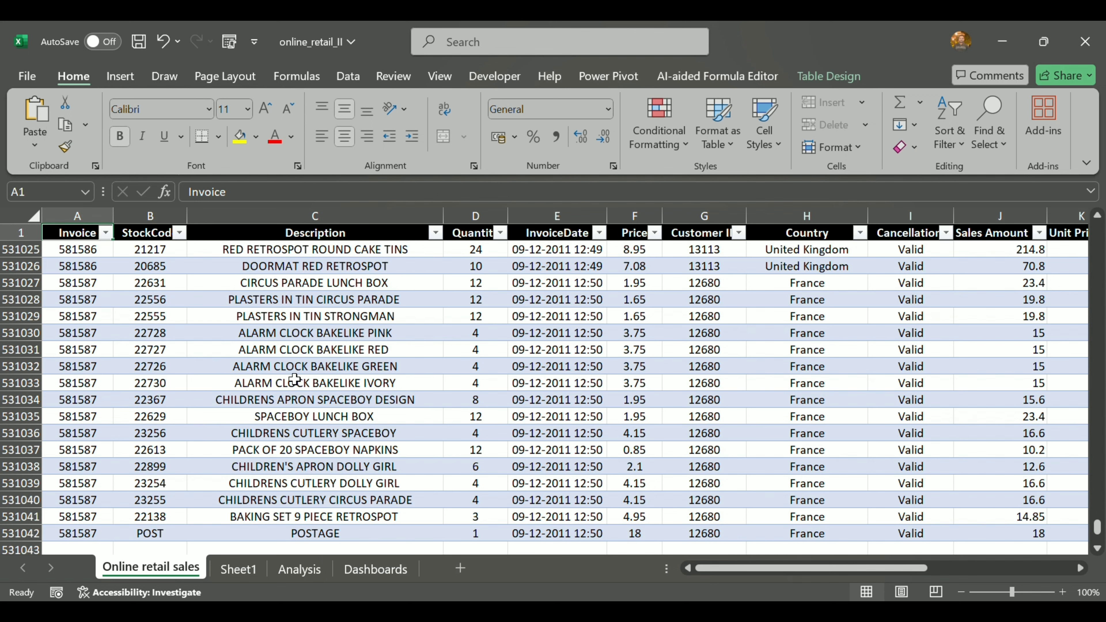
scroll(355, 390, "down", 1)
scroll(355, 391, "down", 1)
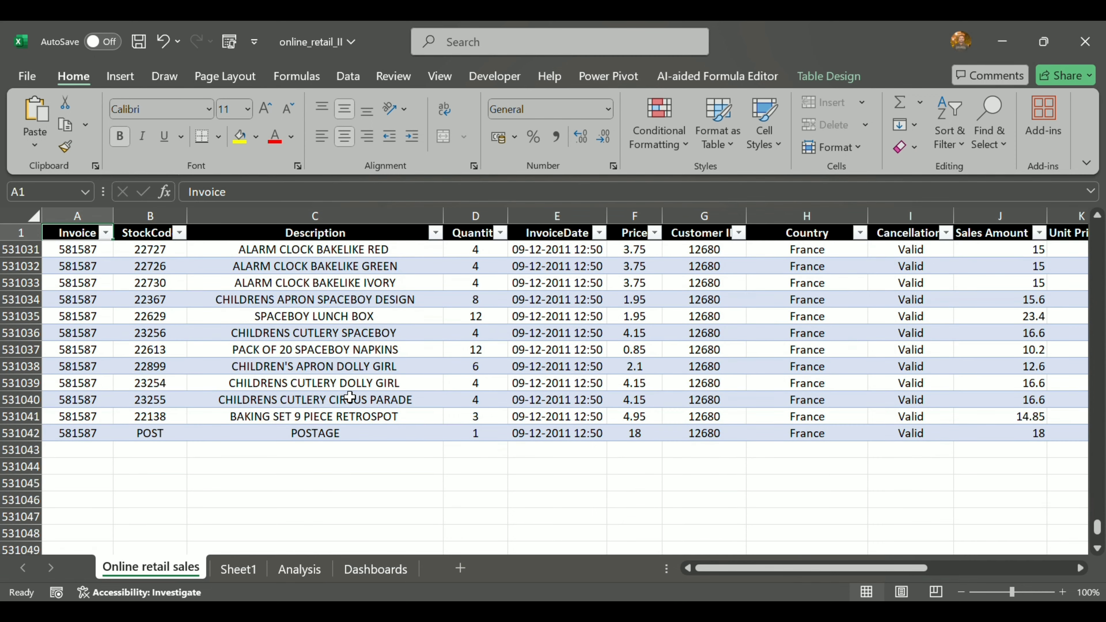
scroll(349, 397, "down", 1)
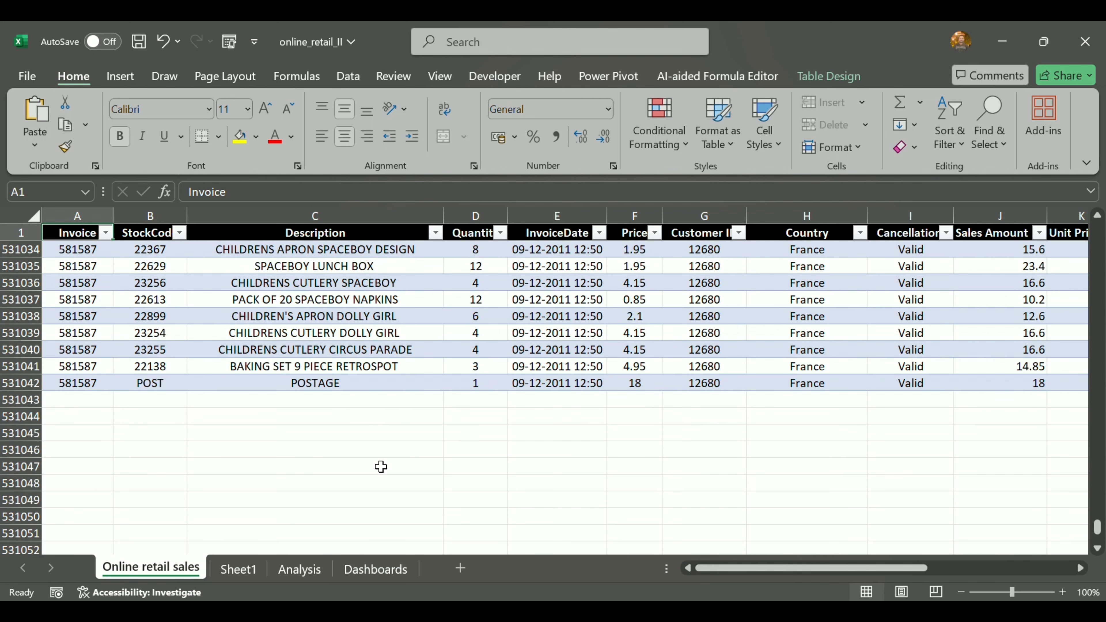
scroll(380, 466, "up", 1)
scroll(380, 466, "up", 1)
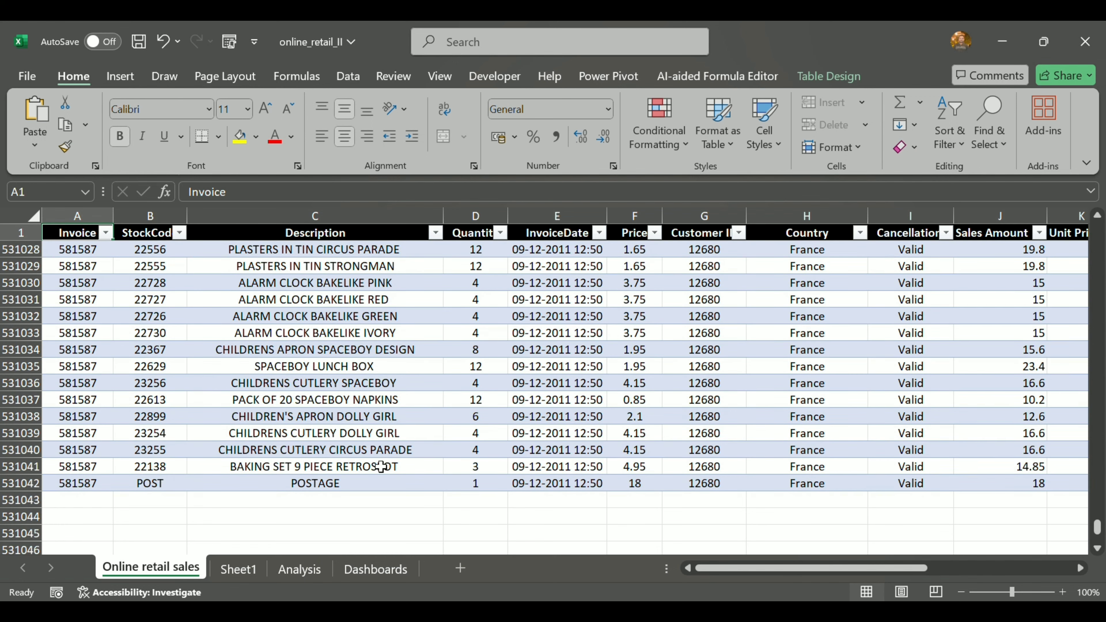
scroll(380, 466, "up", 1)
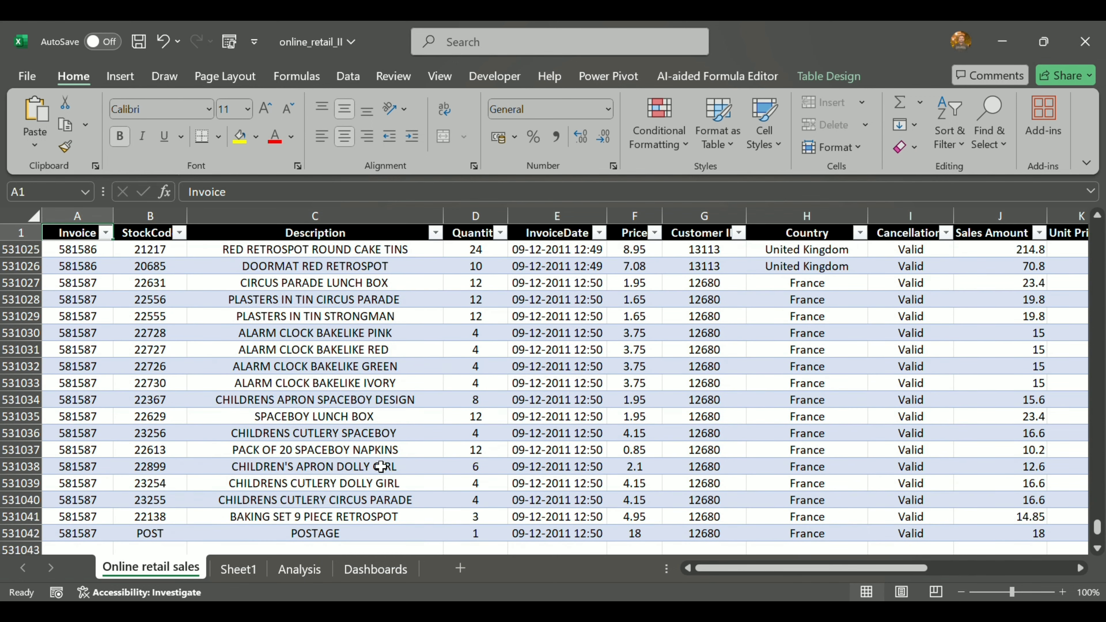
Step: Return to the first record of the retail sales table in cell A2
left_click(354, 466)
key("ctrl+Up")
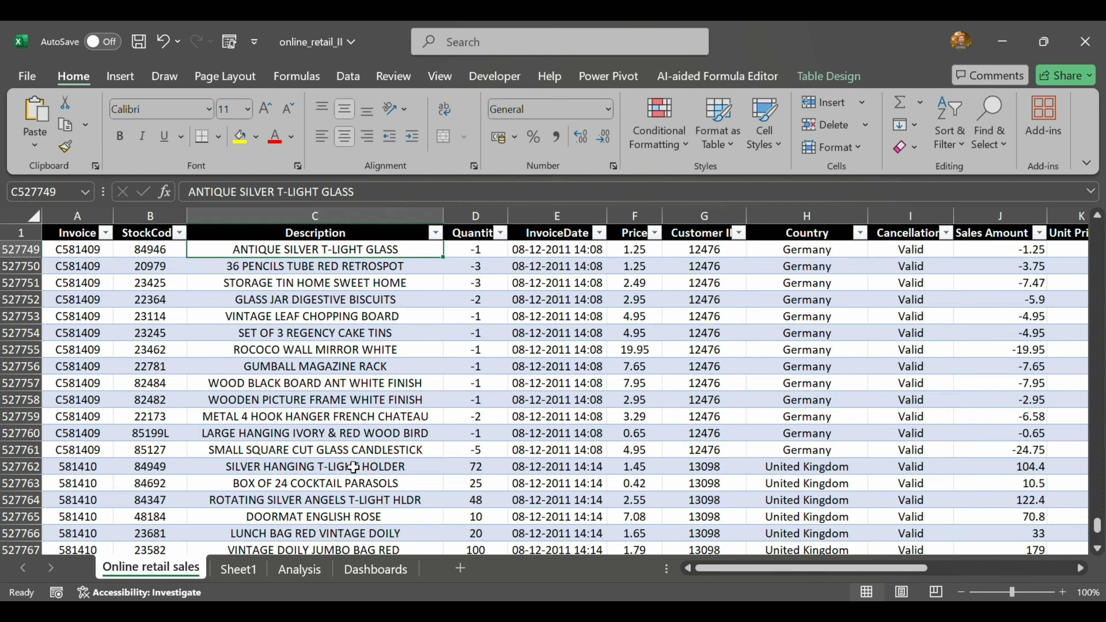
key("ctrl+Page_Down")
key("ctrl+Page_Up")
scroll(106, 364, "up", 4)
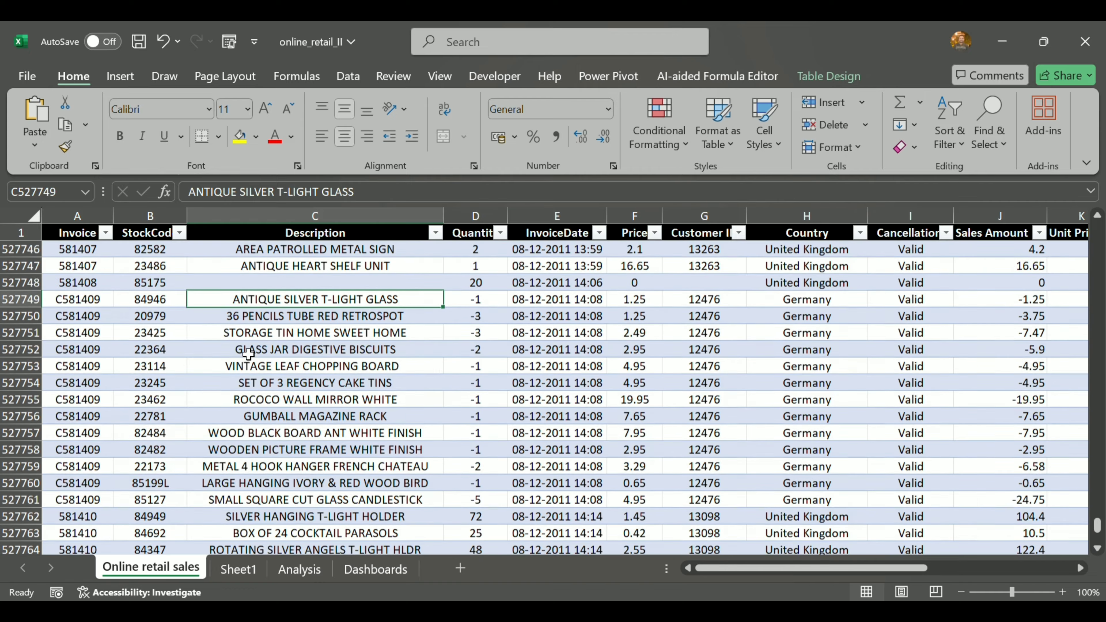
left_click(107, 364)
key("ctrl+Up")
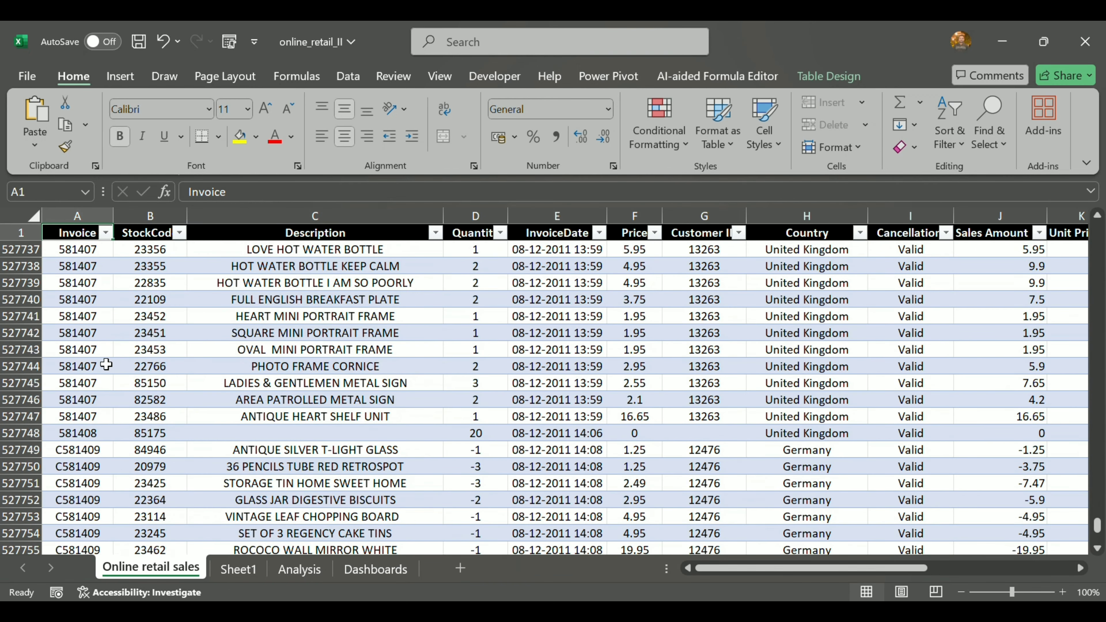
key("Down")
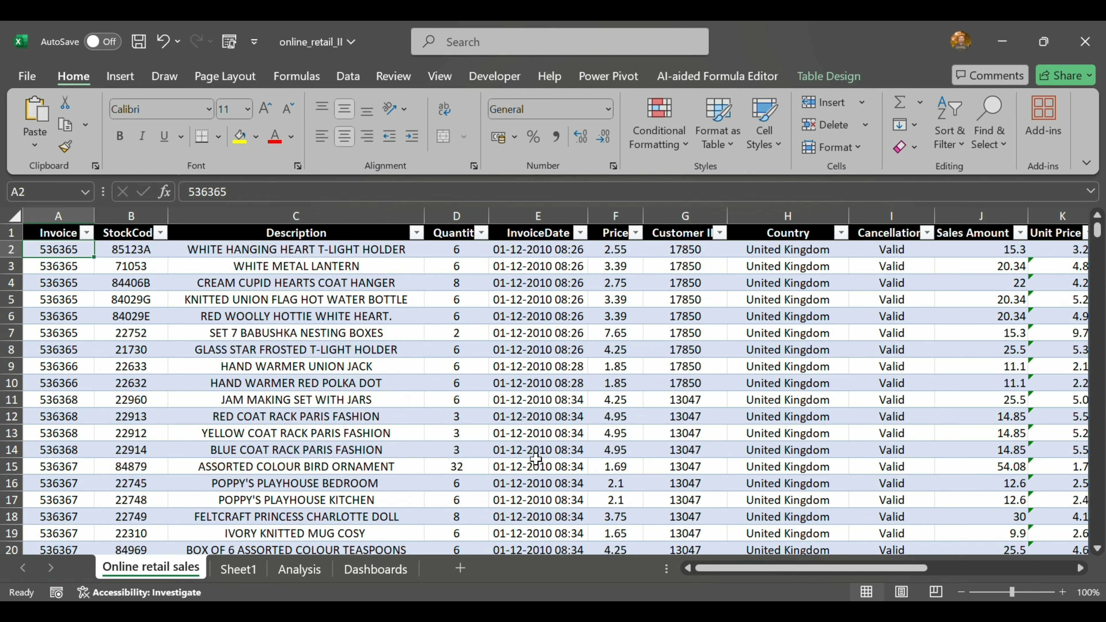
Step: Read the data column descriptions on Sheet1
left_click(238, 568)
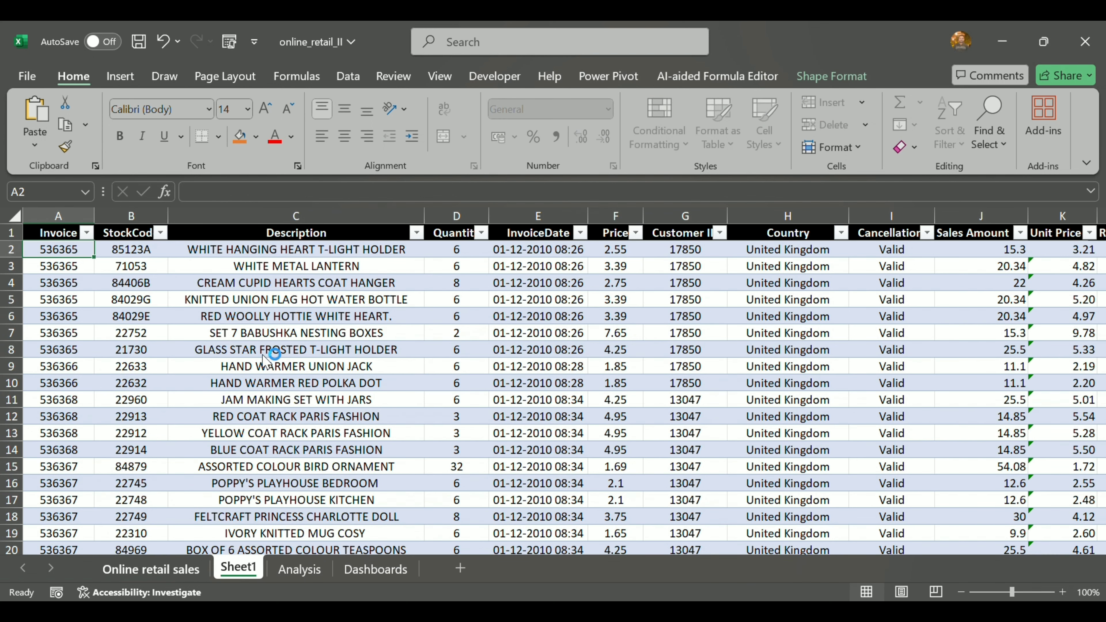
key("ctrl+Page_Up")
key("ctrl+Page_Down")
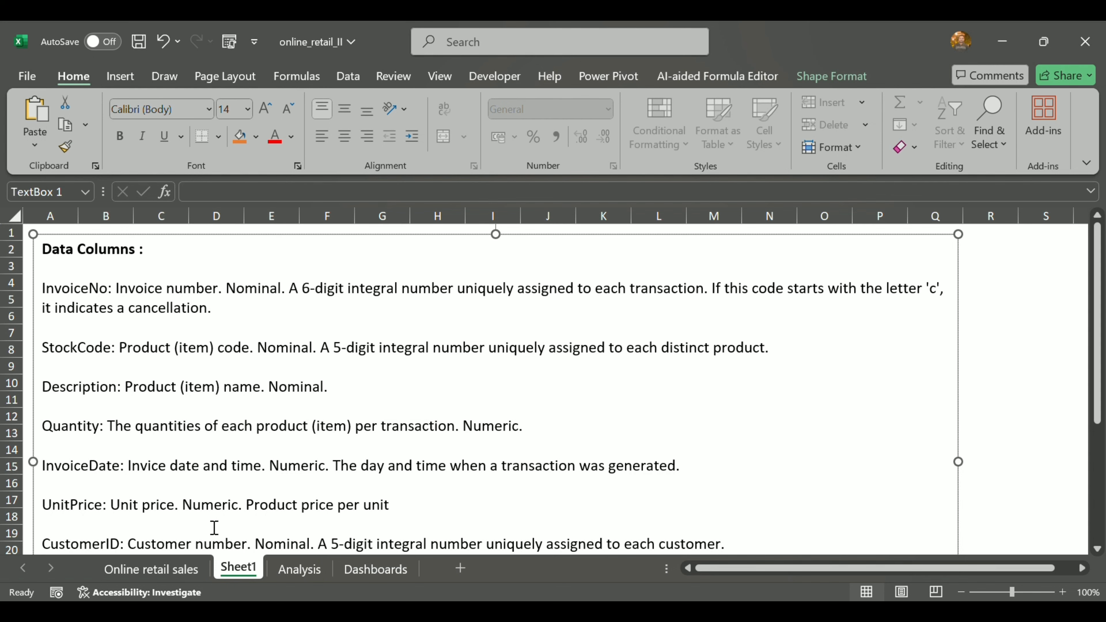
Step: Move Sheet1 to the end of the workbook, after the Dashboards sheet
left_click(167, 574)
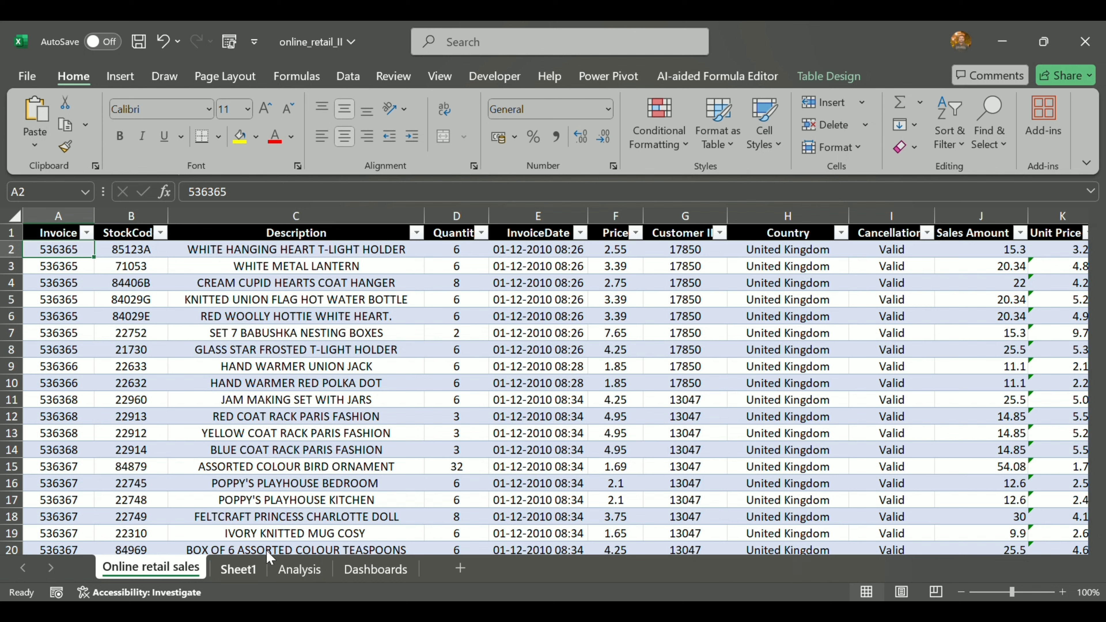
key("ctrl+Page_Down")
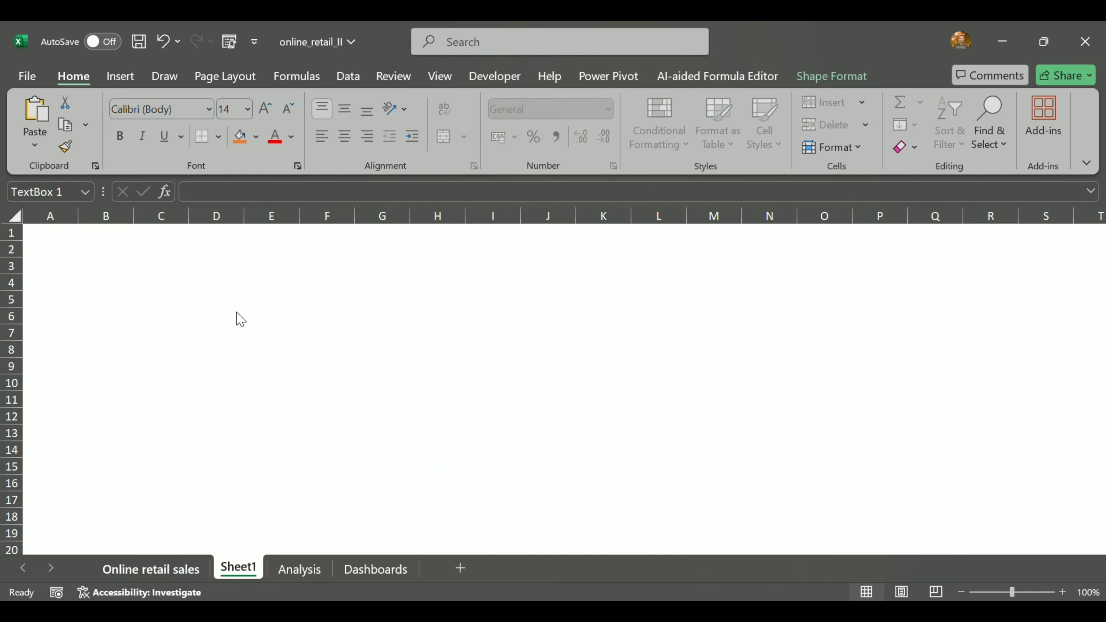
key("ctrl+Page_Up")
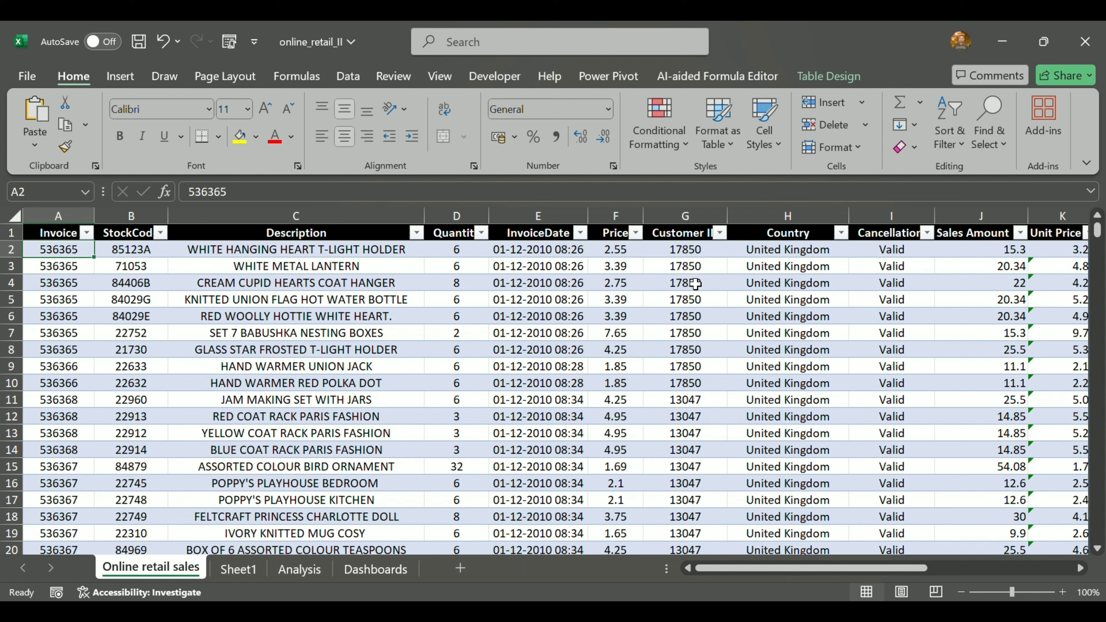
left_click(242, 575)
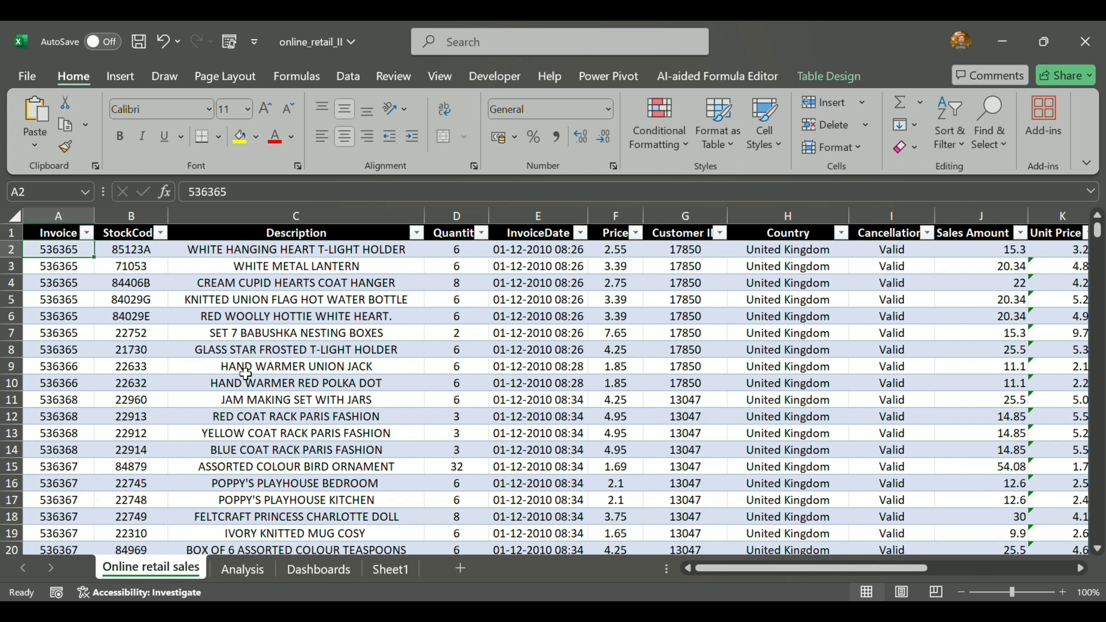
Step: Look through the first records and the calculated columns of the retail sales table
scroll(278, 378, "down", 1)
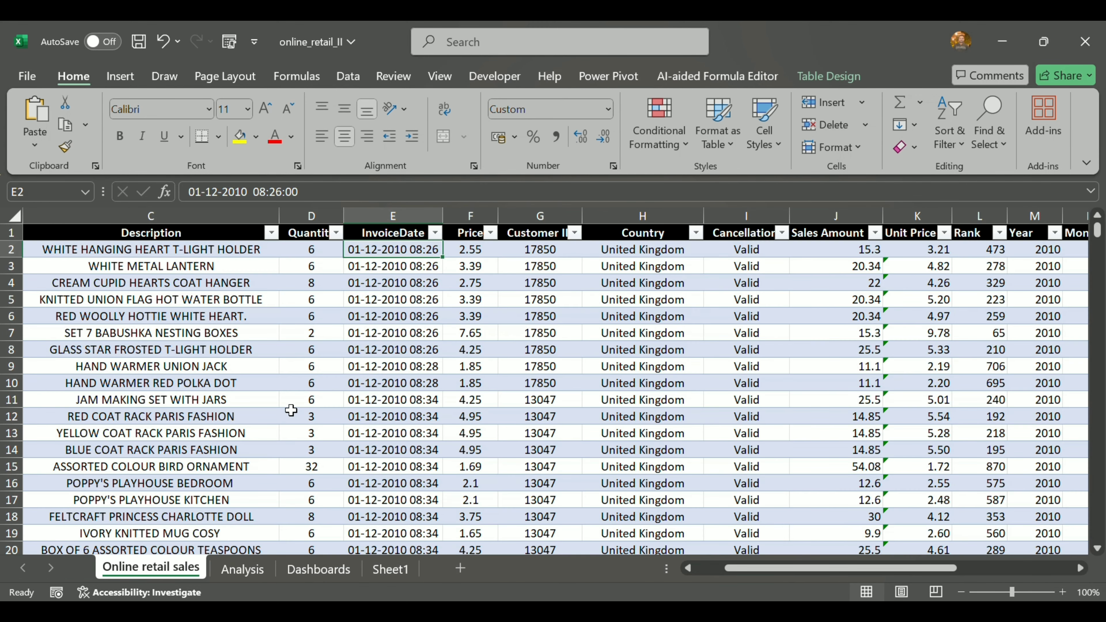
scroll(291, 410, "down", 2)
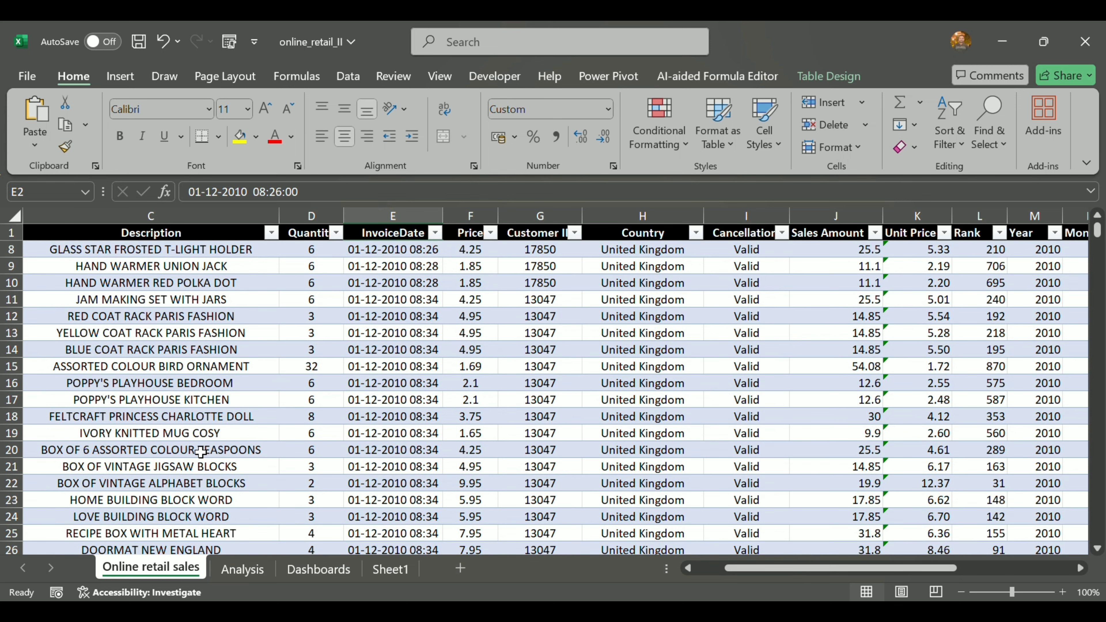
scroll(314, 476, "down", 3)
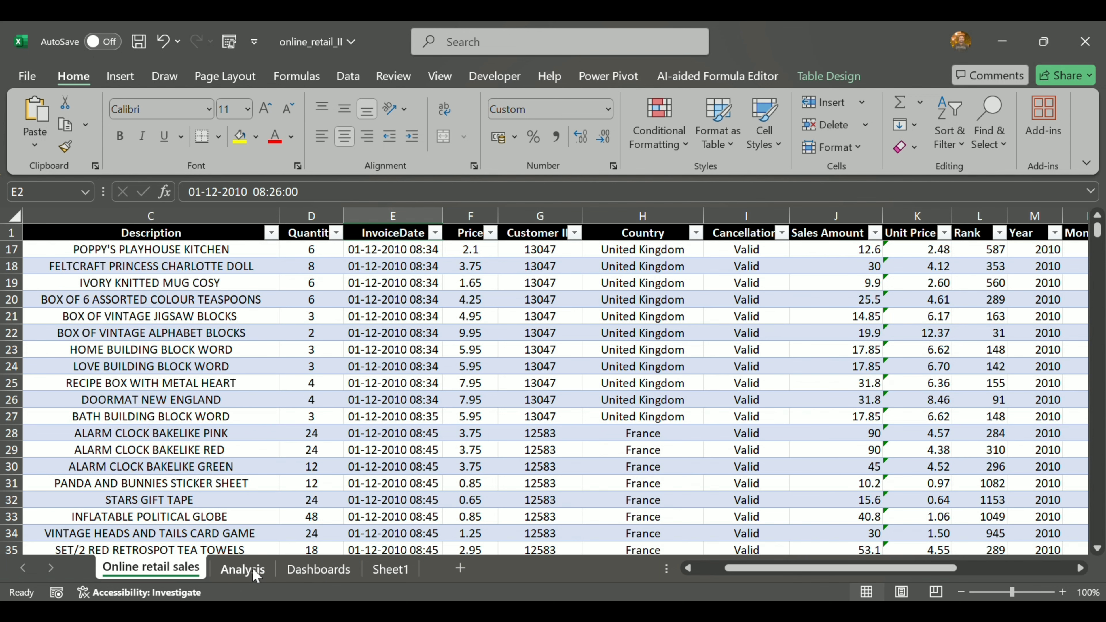
Step: Read question 1 on the Analysis sheet and check the Remove Duplicates command on the retail sales table without applying it
left_click(250, 577)
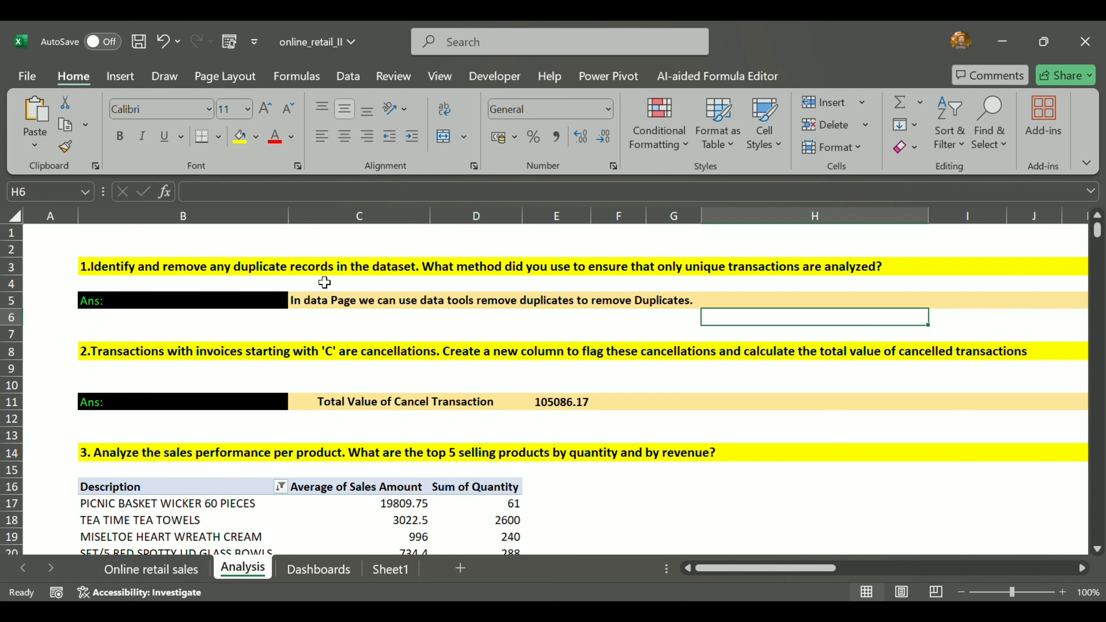
left_click(146, 570)
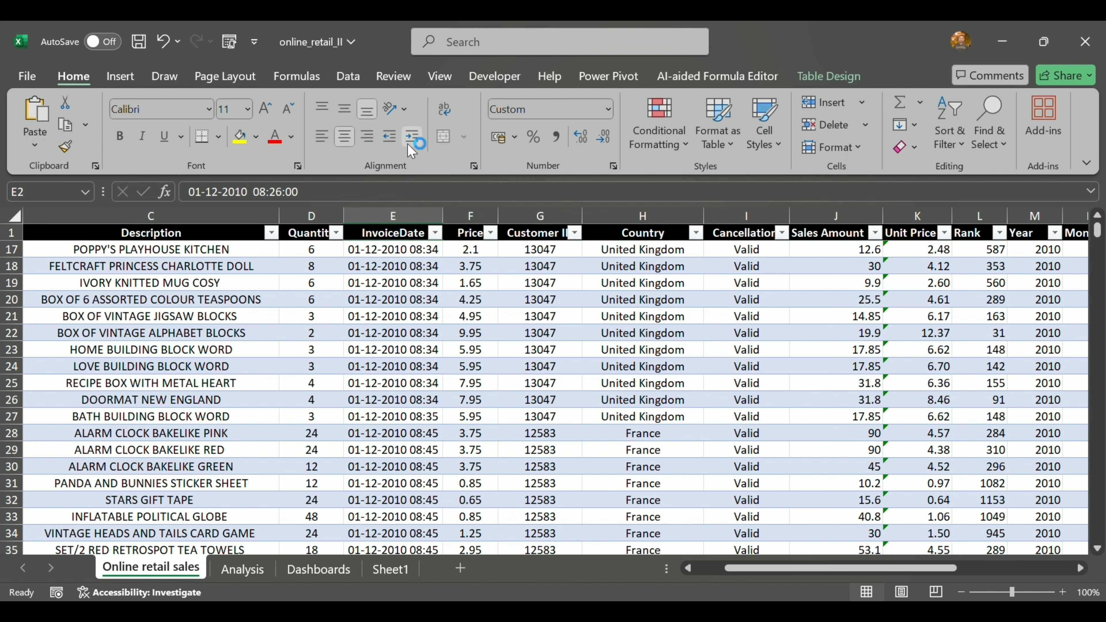
left_click(342, 77)
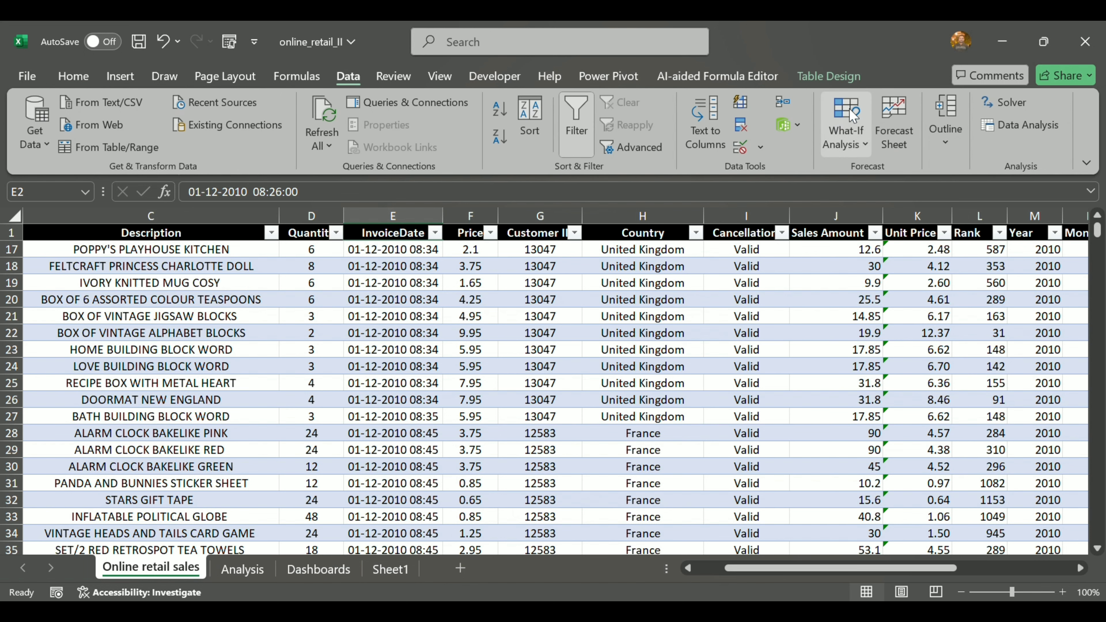
left_click(744, 131)
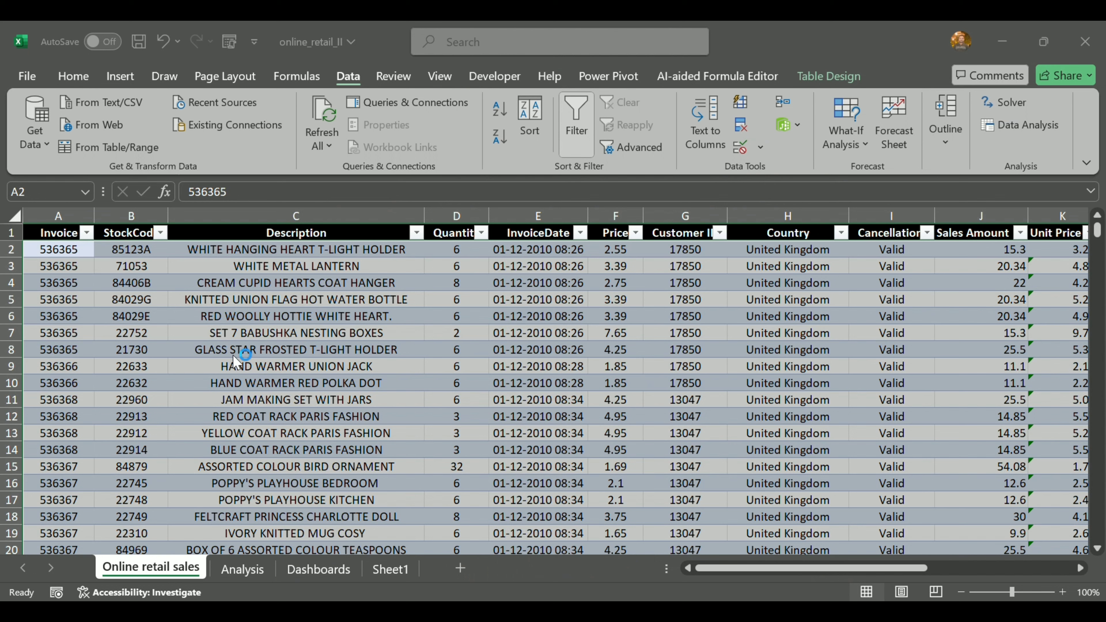
left_click(487, 255)
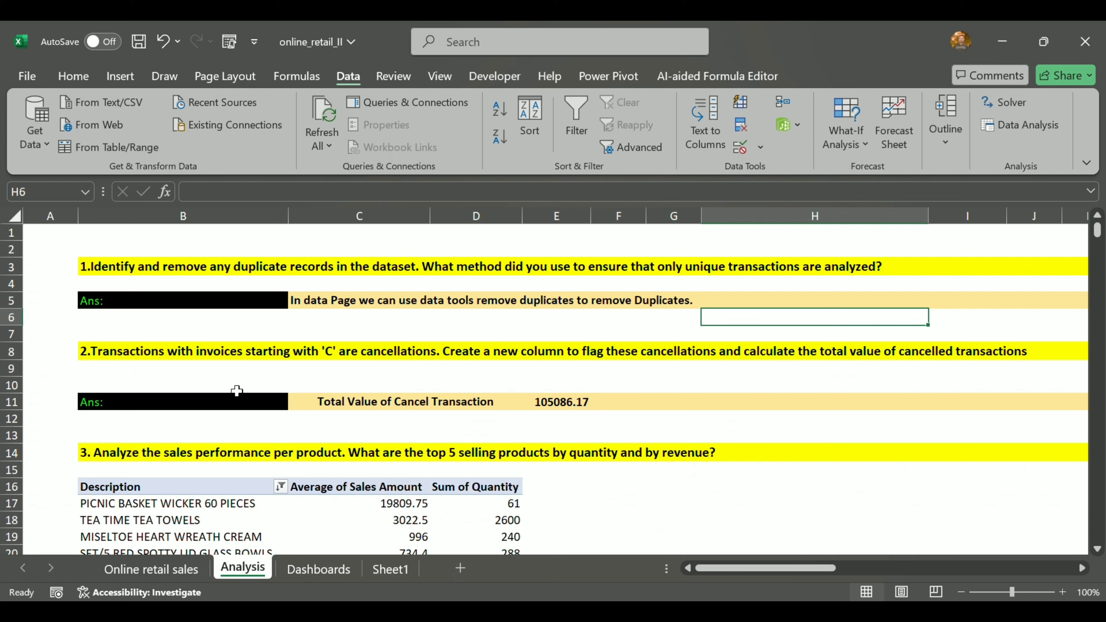
Step: Inspect the cancellation flag formula in cell I2 of the retail sales table
left_click(148, 570)
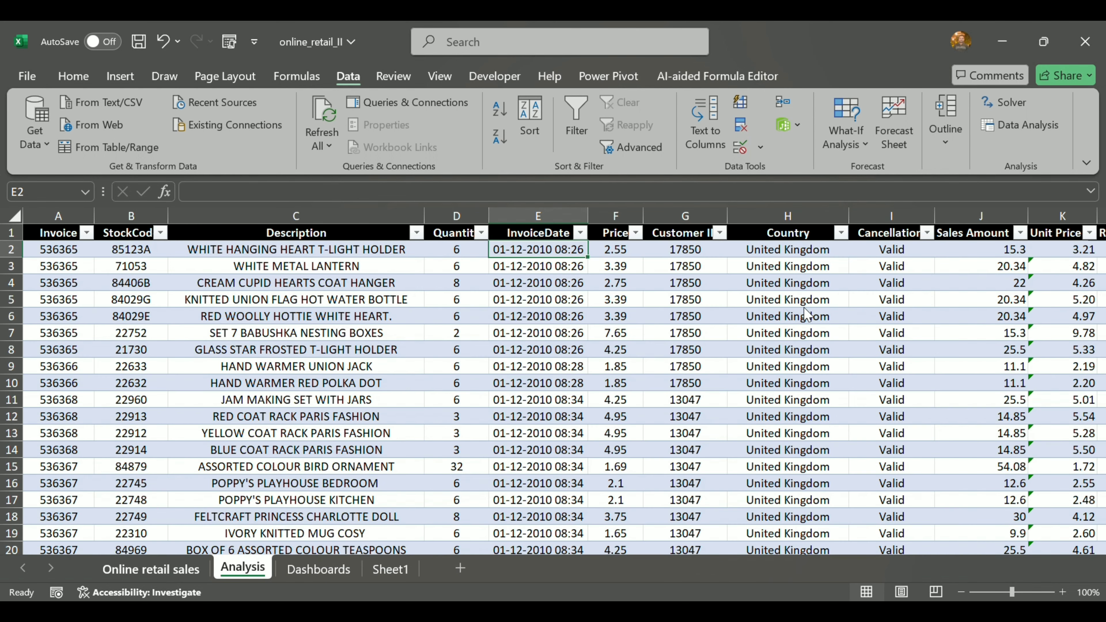
left_click(891, 252)
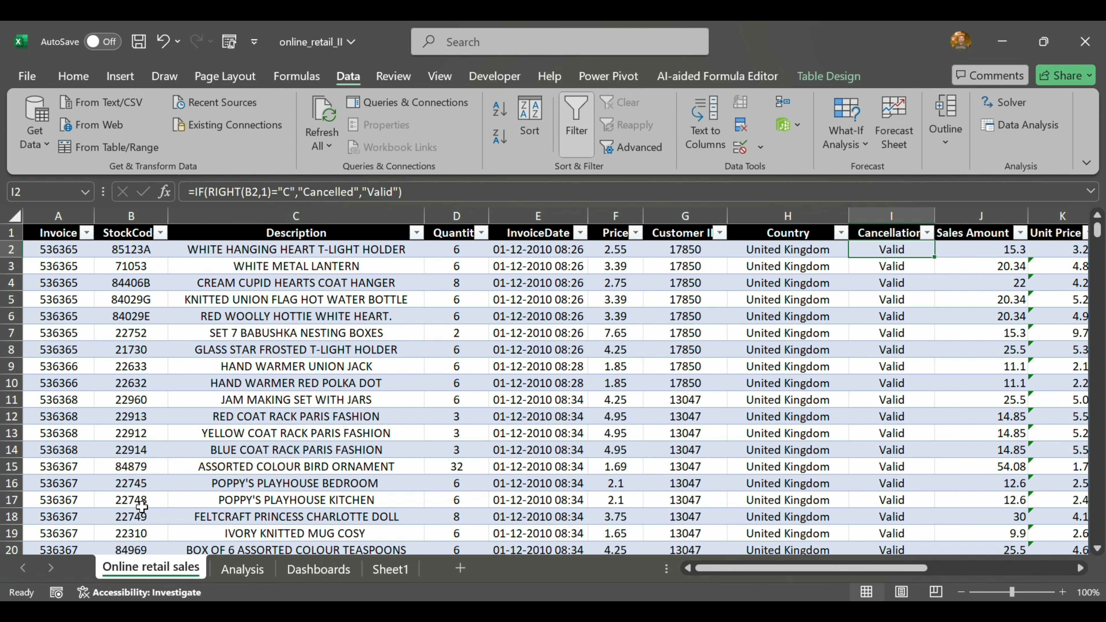
scroll(142, 507, "down", 2)
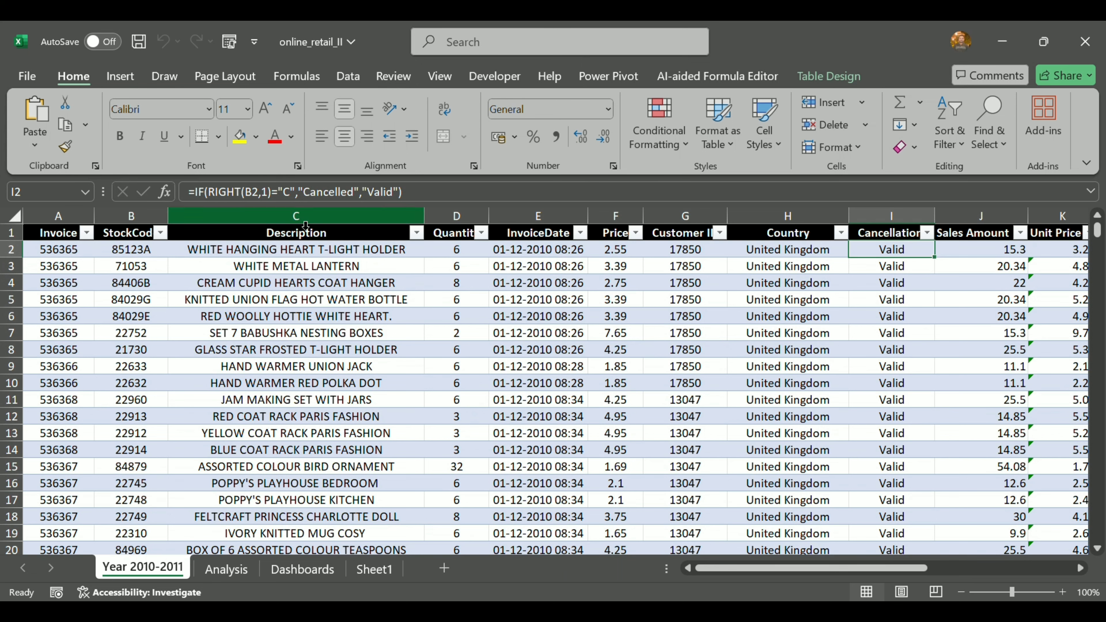
Step: Review the cancelled-transactions total on the Analysis sheet and the Sales Amount formula in J2 of the Year 2010-2011 sheet
left_click(229, 568)
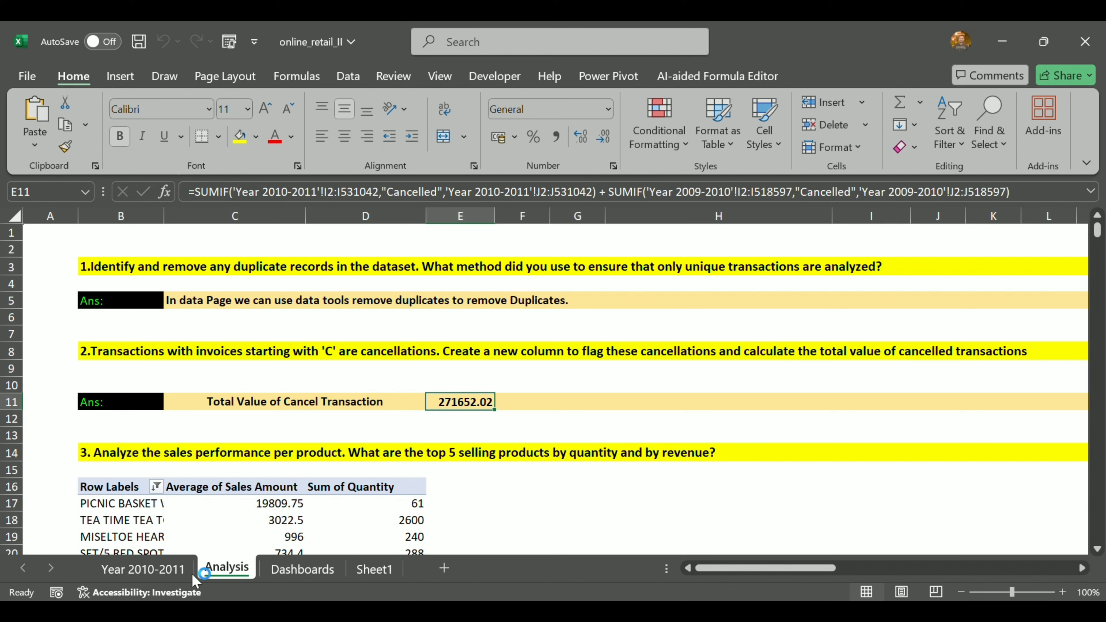
left_click(171, 570)
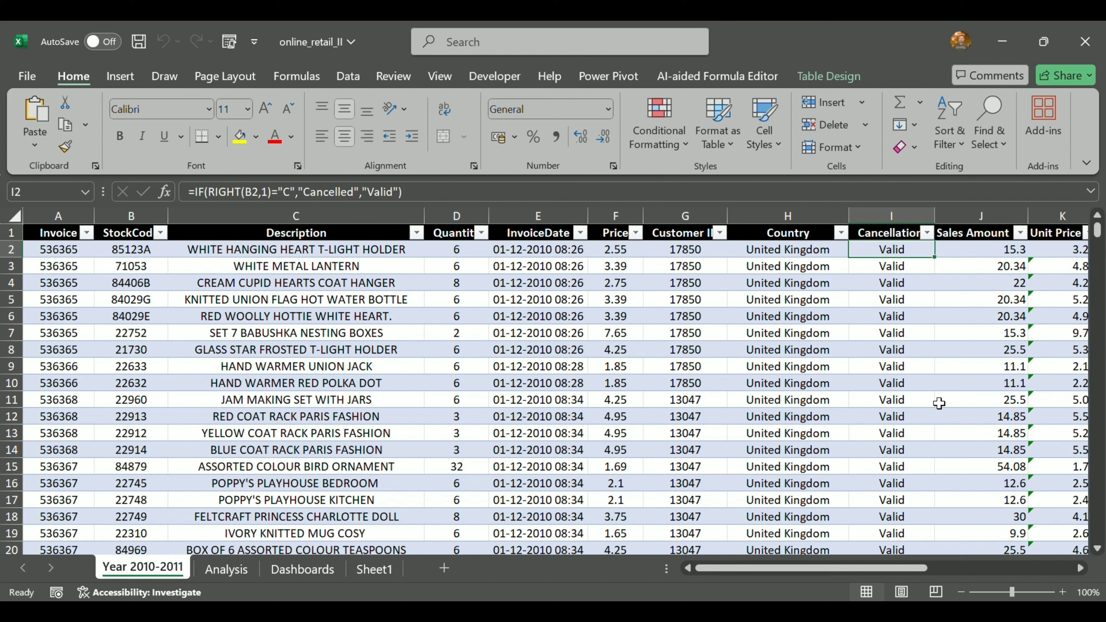
left_click(990, 257)
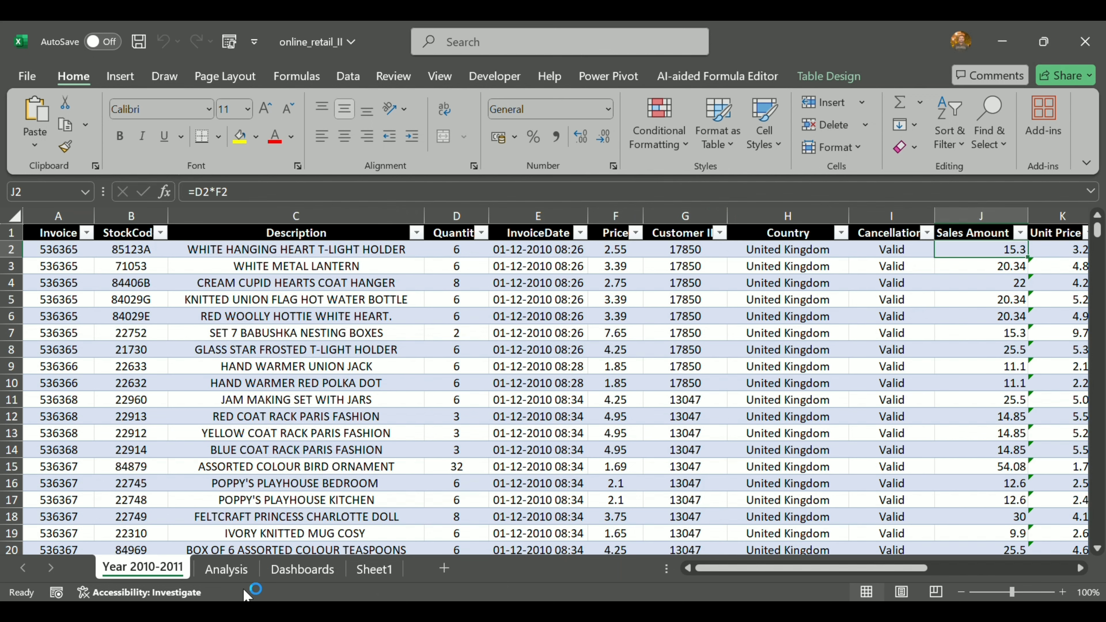
left_click(230, 574)
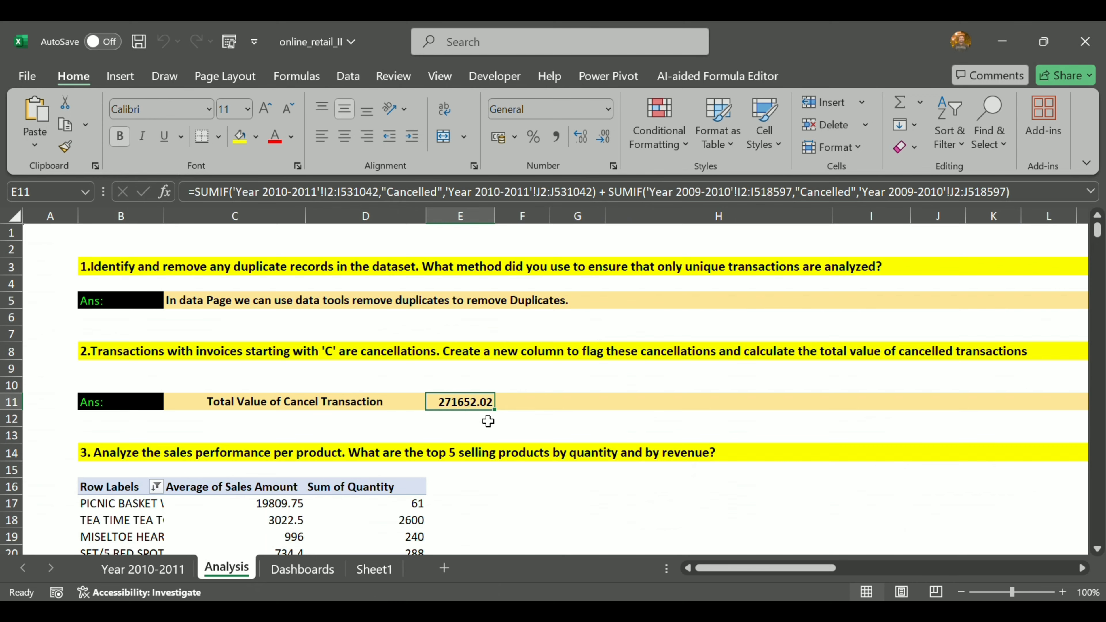
Step: Examine the question 3 top-products pivot table on the Analysis sheet together with its field layout
scroll(522, 387, "down", 3)
left_click_drag(440, 334, 506, 340)
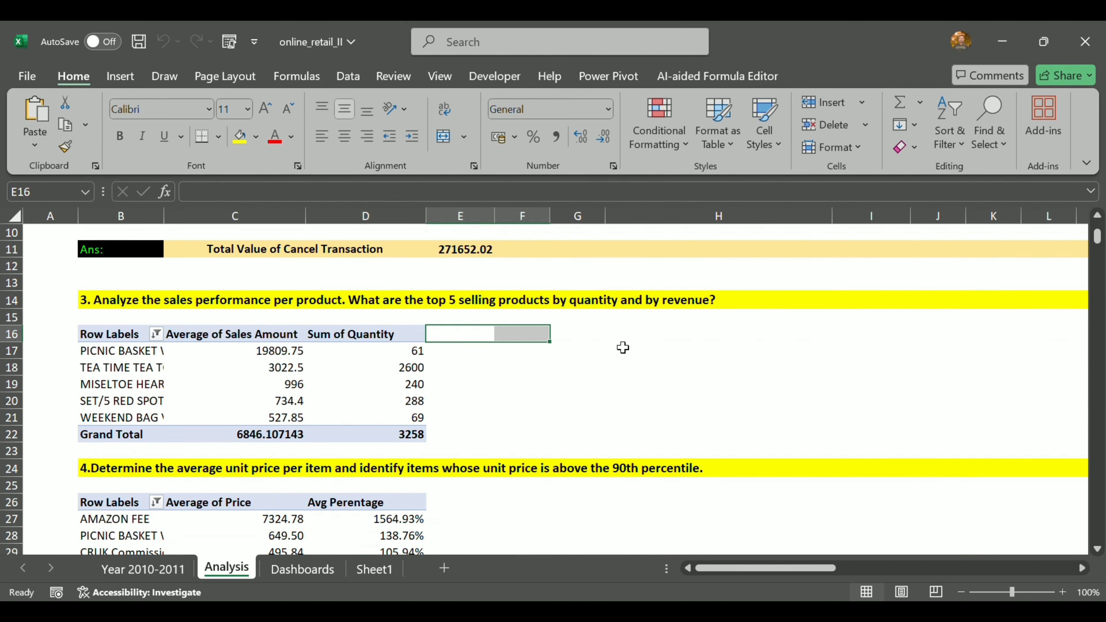
left_click(704, 370)
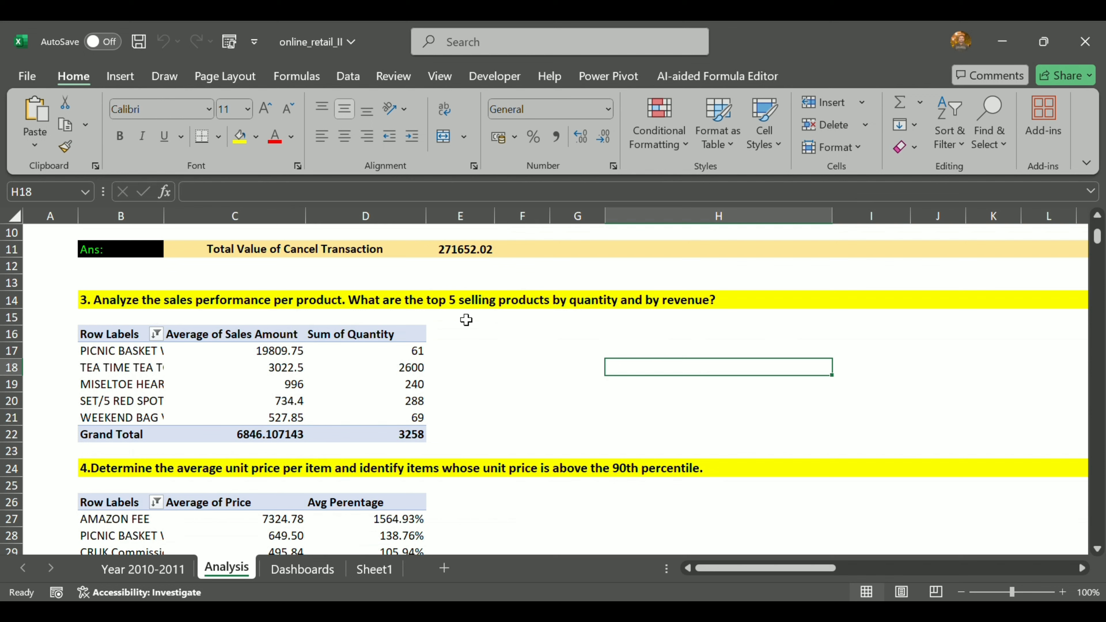
left_click(220, 342)
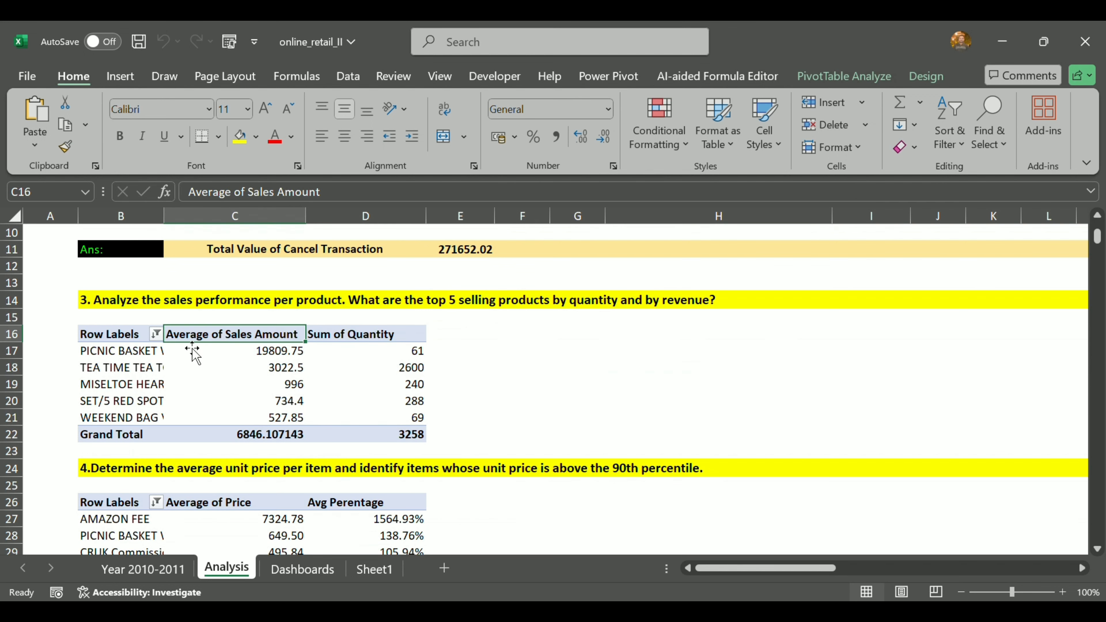
left_click(114, 340)
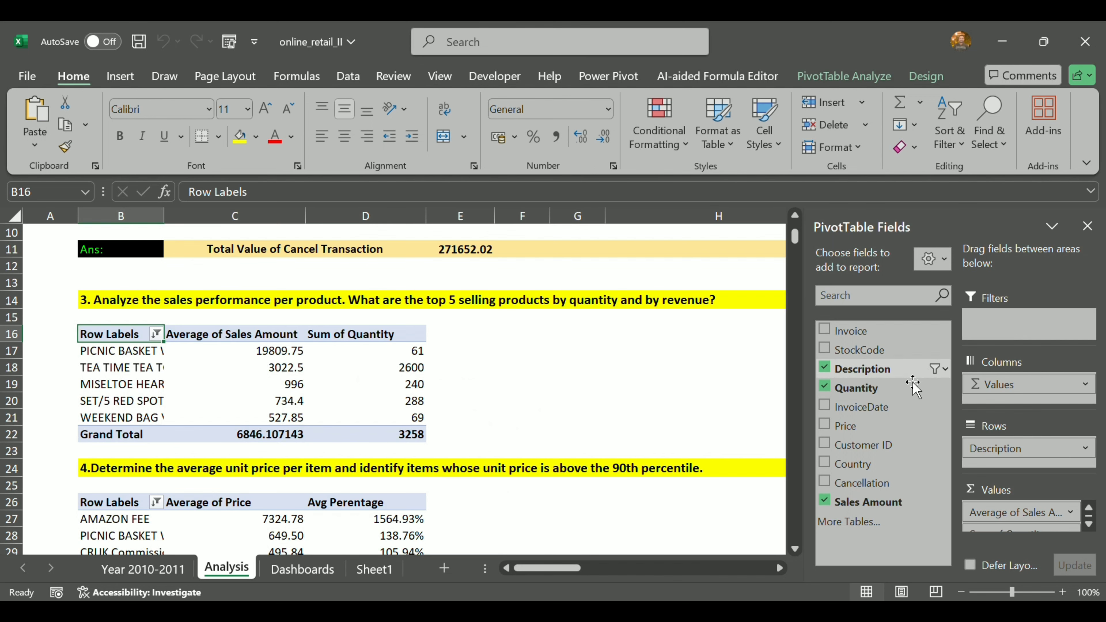
scroll(378, 353, "up", 1)
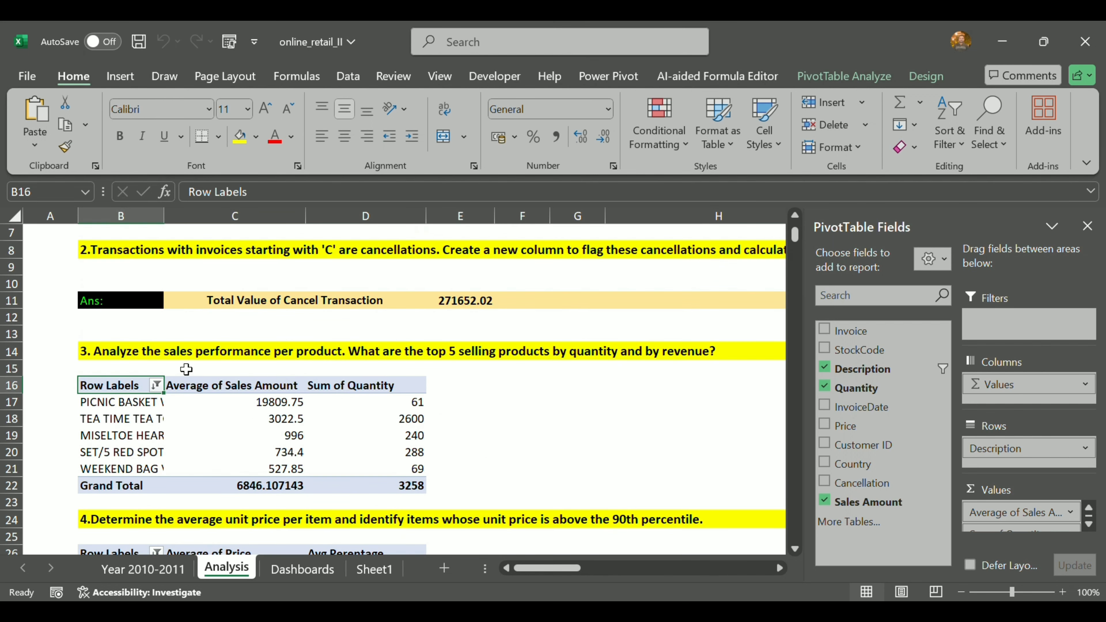
Step: Close the PivotTable field list and examine the question 4 average price pivot table and the percentile formula in G30
scroll(386, 375, "down", 2)
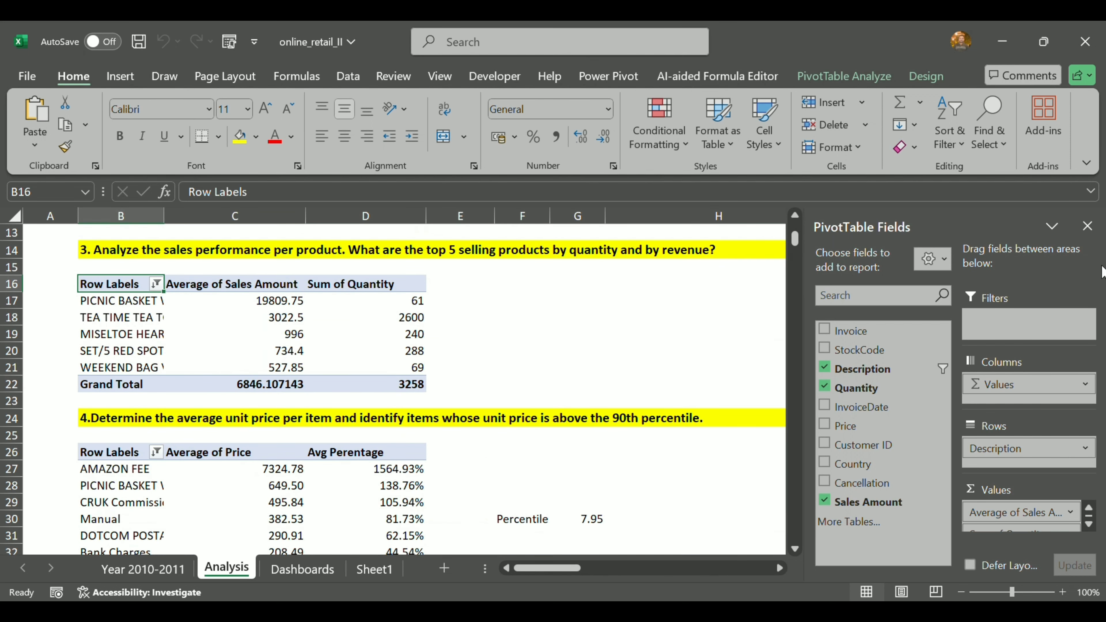
left_click(1087, 226)
scroll(173, 423, "down", 3)
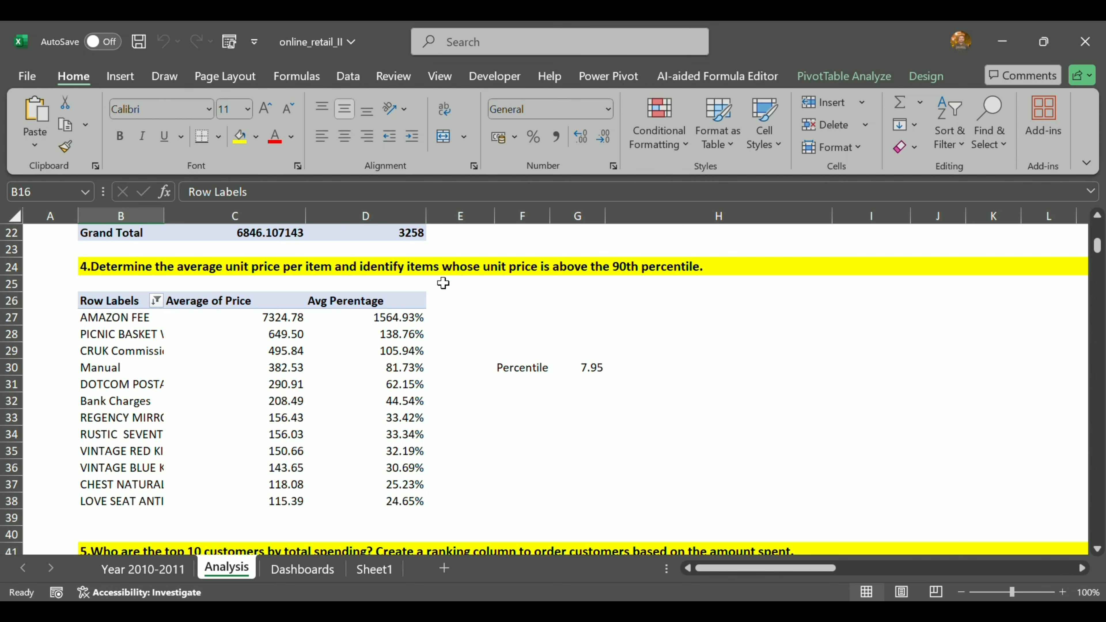
left_click(584, 367)
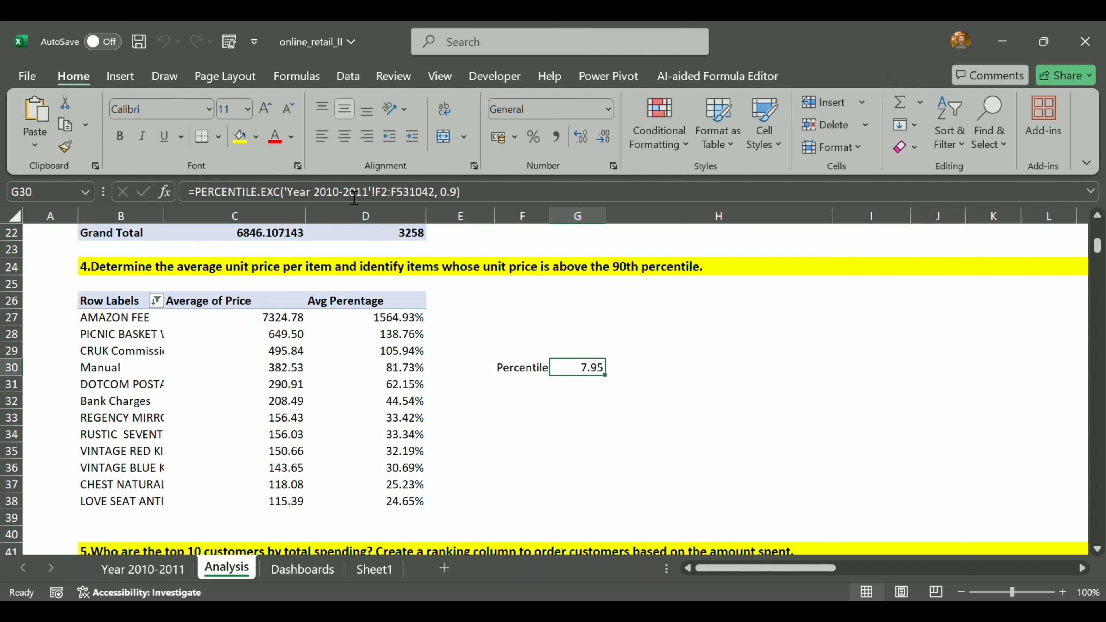
left_click(75, 322)
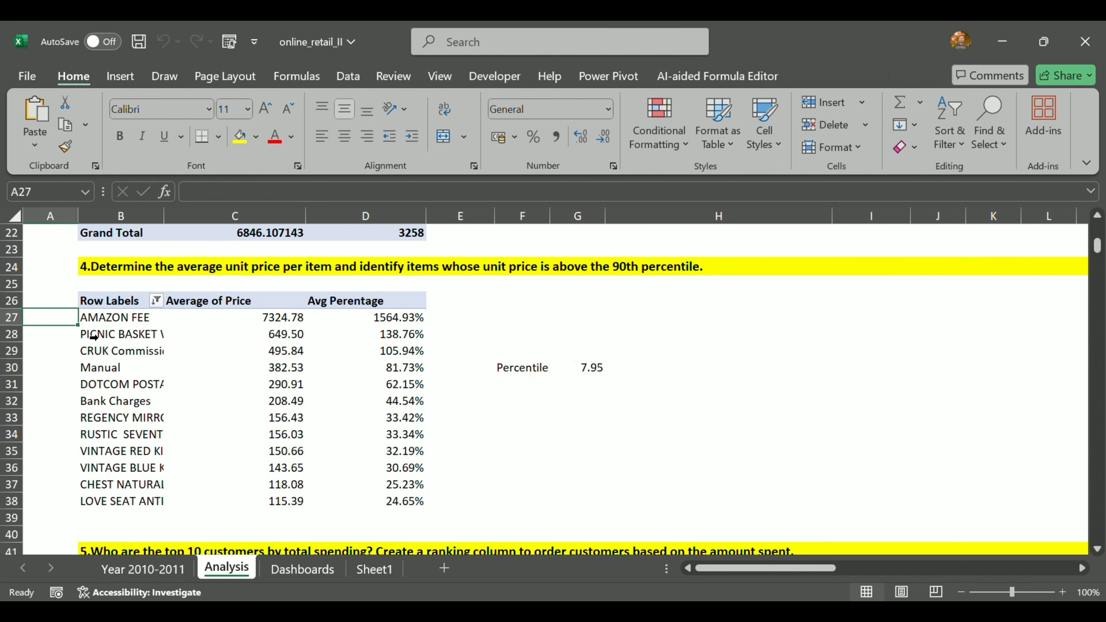
left_click(183, 347)
scroll(336, 383, "up", 2)
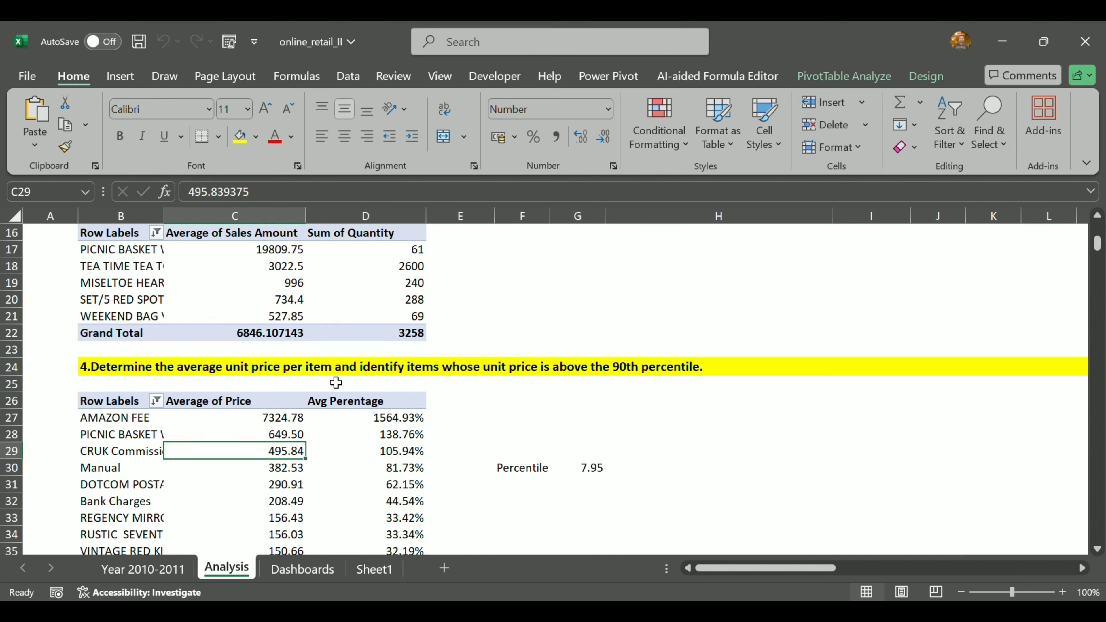
Step: Rename the Row Labels header of the question 5 top-customers pivot table to "Customer ID"
scroll(686, 391, "down", 8)
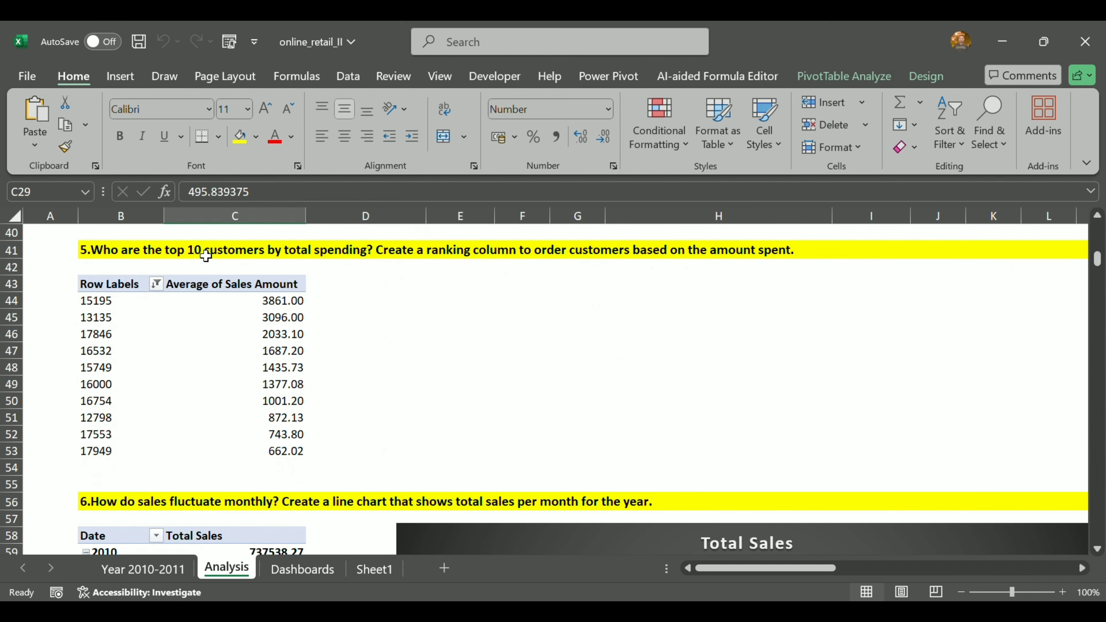
scroll(607, 372, "up", 2)
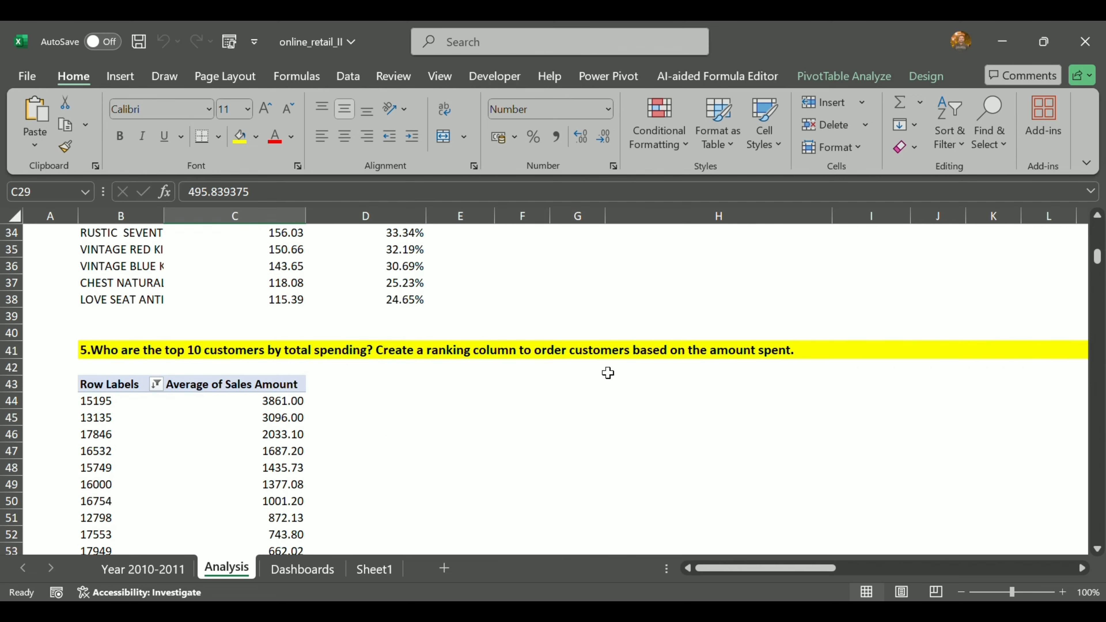
scroll(626, 384, "down", 2)
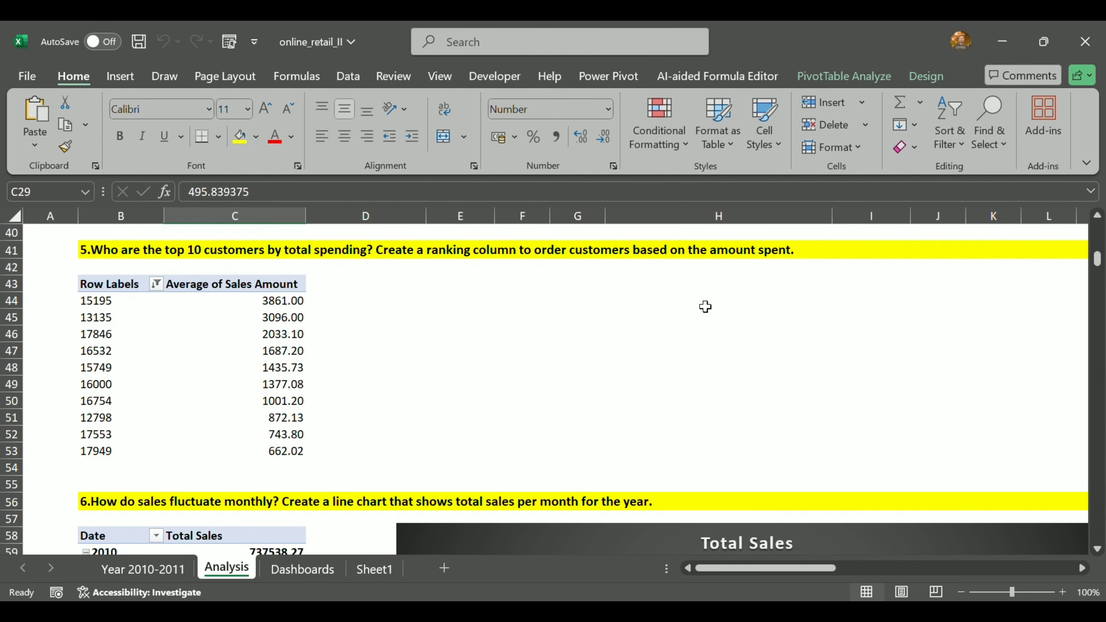
left_click(114, 304)
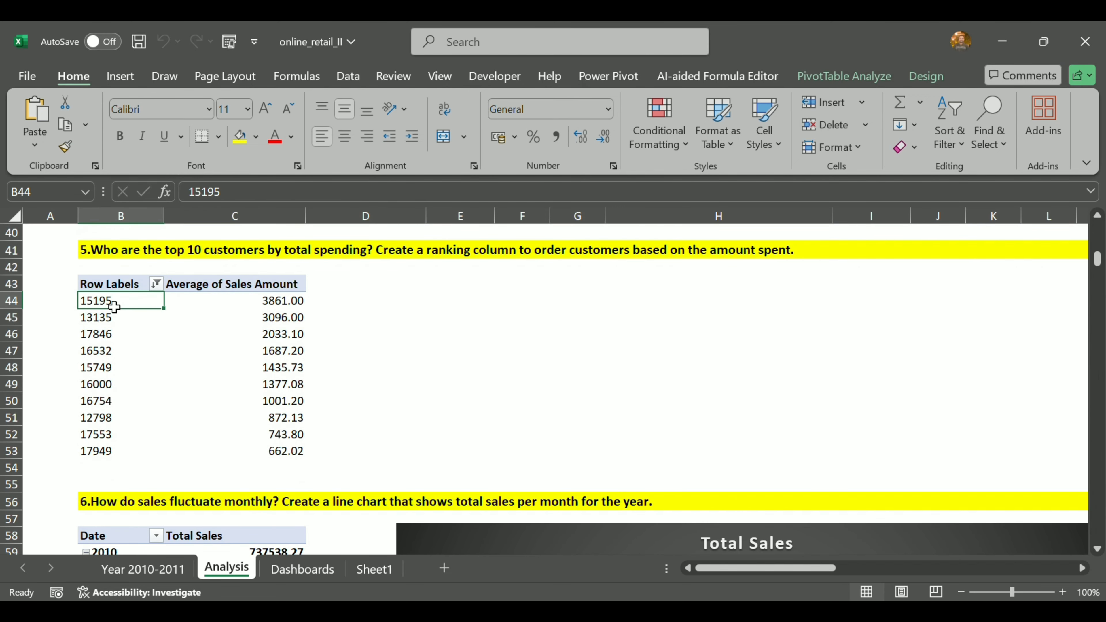
double_click(121, 290)
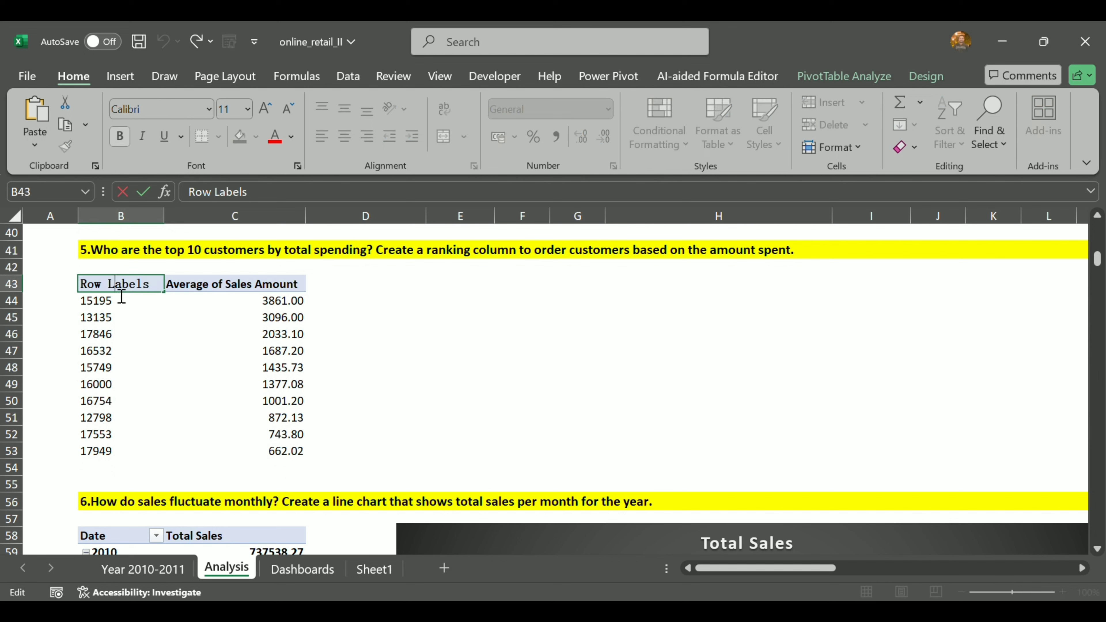
triple_click(121, 290)
type("C")
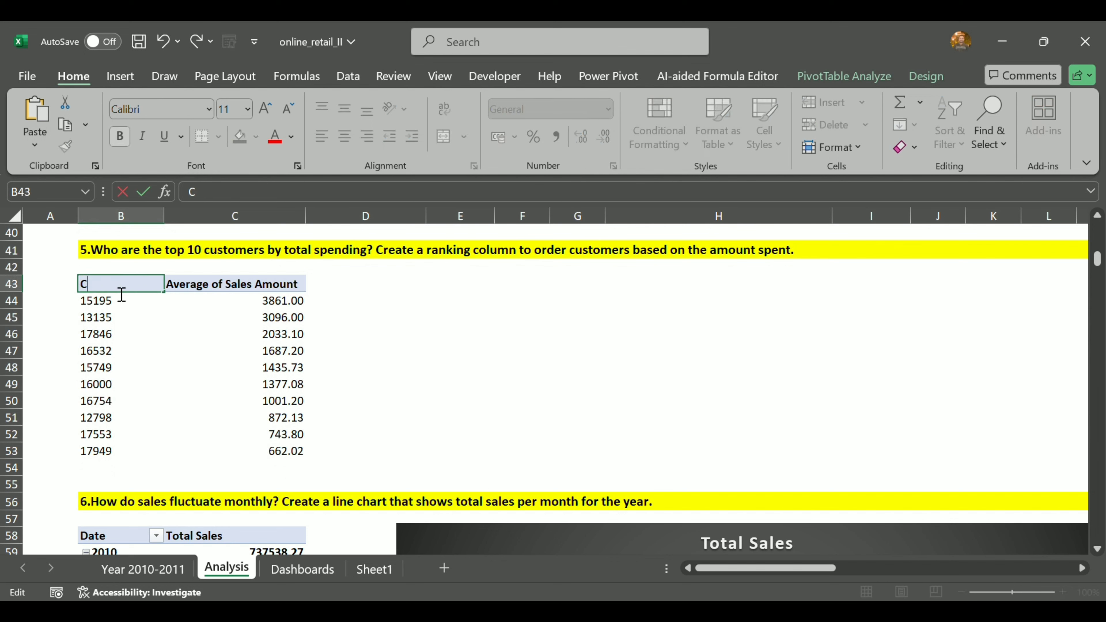
type("ustomer ID")
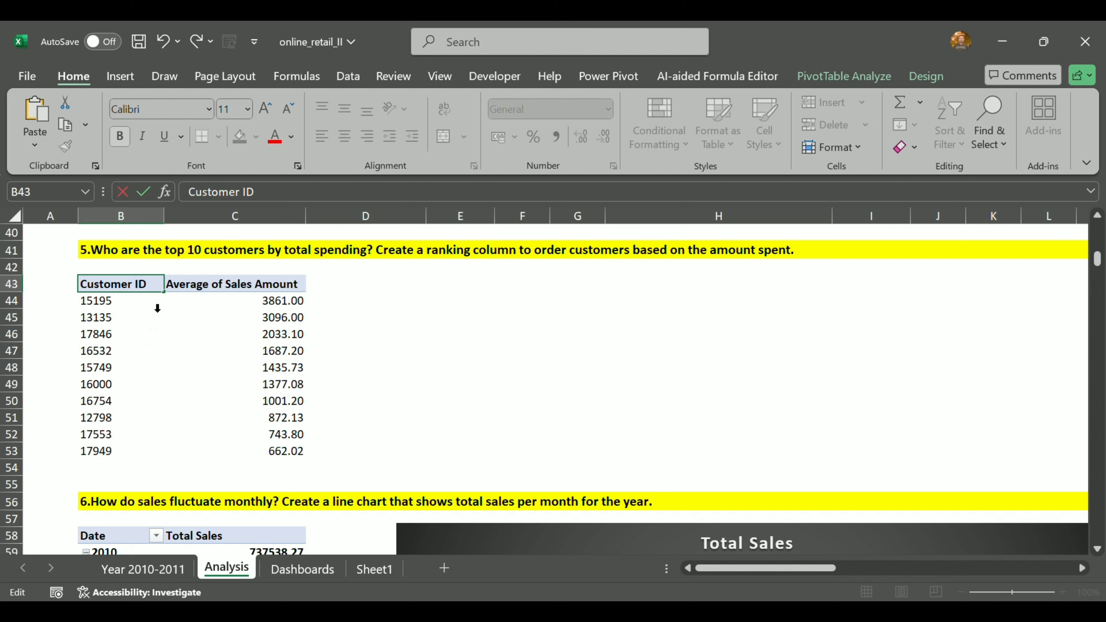
left_click(125, 307)
left_click(264, 307)
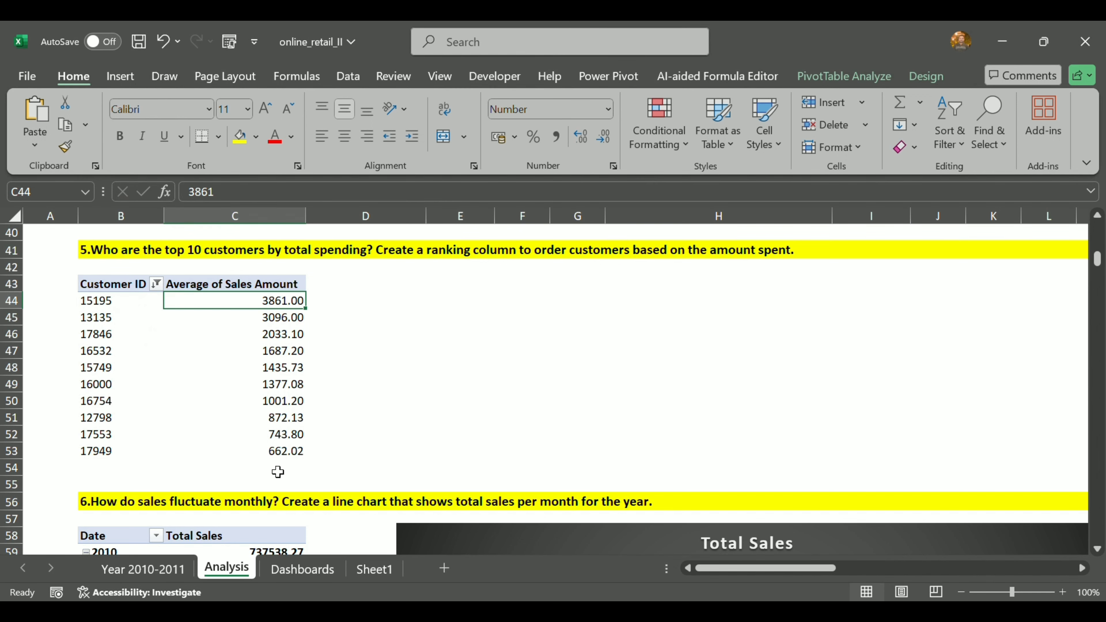
Step: Read question 6 on the Analysis sheet and review its monthly sales pivot table alongside the line chart
scroll(235, 392, "down", 2)
scroll(247, 354, "up", 2)
scroll(261, 379, "down", 6)
scroll(485, 371, "up", 2)
scroll(362, 395, "down", 1)
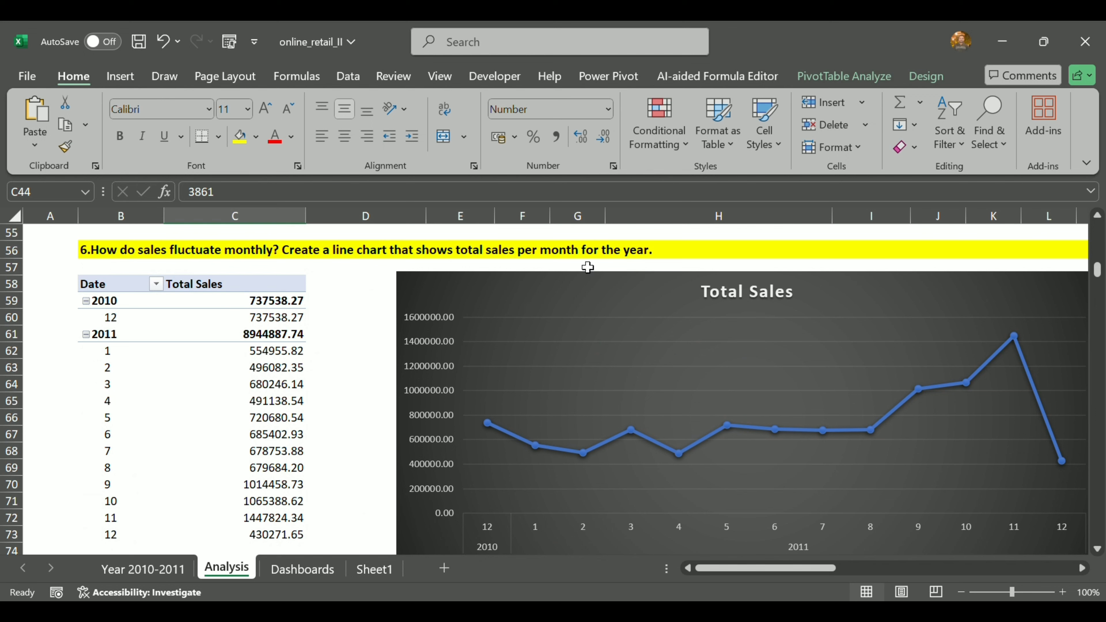
scroll(583, 329, "down", 2)
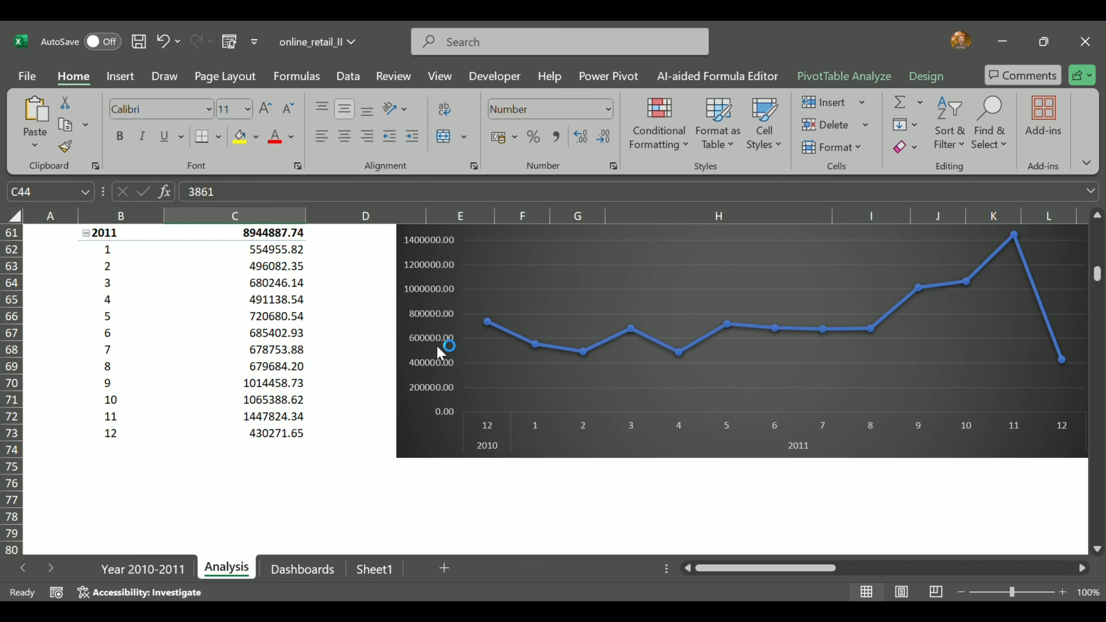
scroll(431, 357, "up", 2)
Step: Examine the row and value fields of the question 6 monthly sales pivot table, then close the field list
left_click(131, 285)
left_click(209, 285)
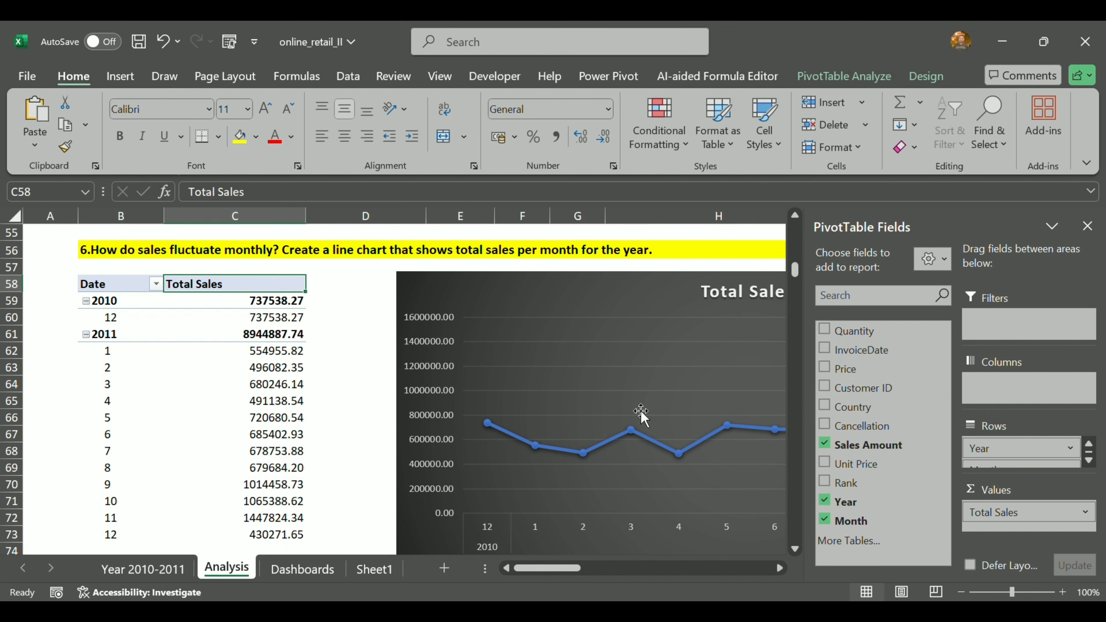
scroll(346, 358, "down", 2)
scroll(346, 358, "up", 1)
scroll(1031, 464, "down", 1)
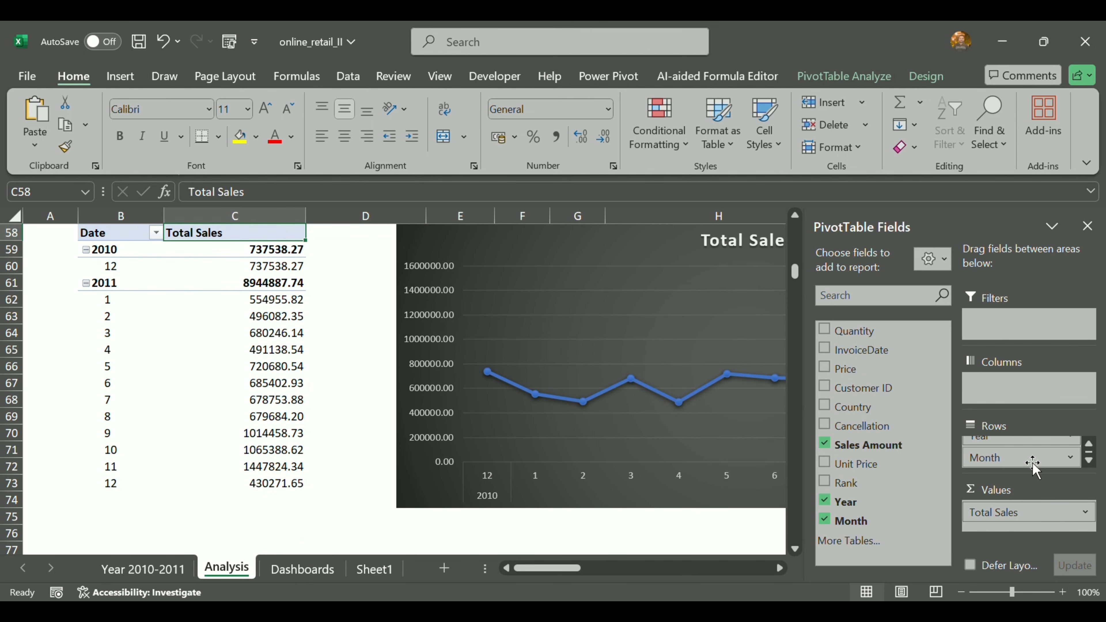
scroll(999, 459, "up", 1)
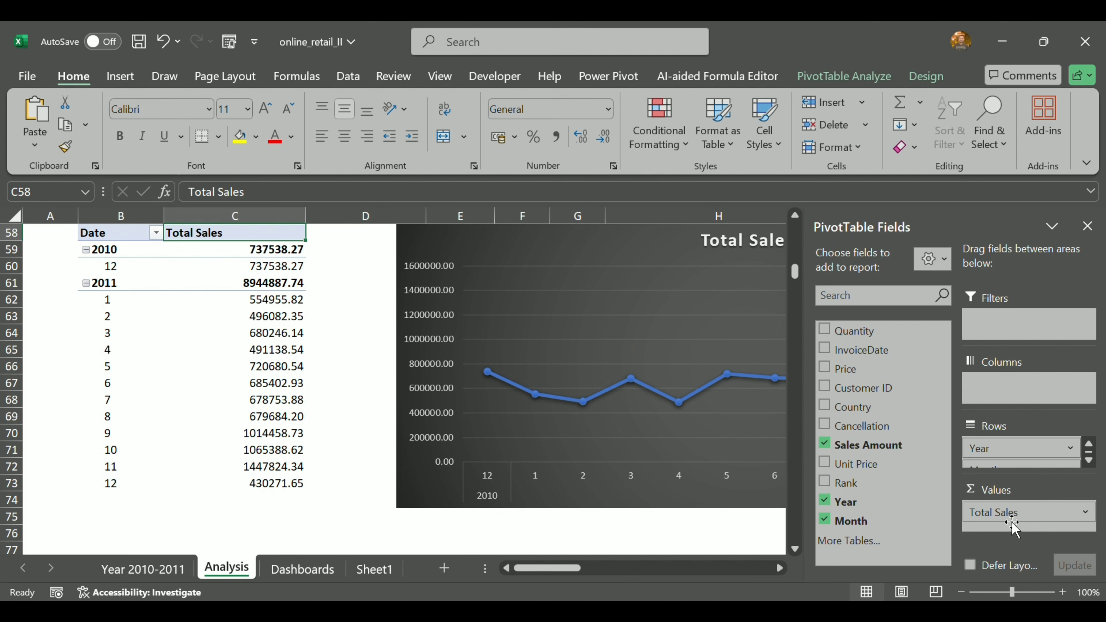
scroll(270, 340, "up", 2)
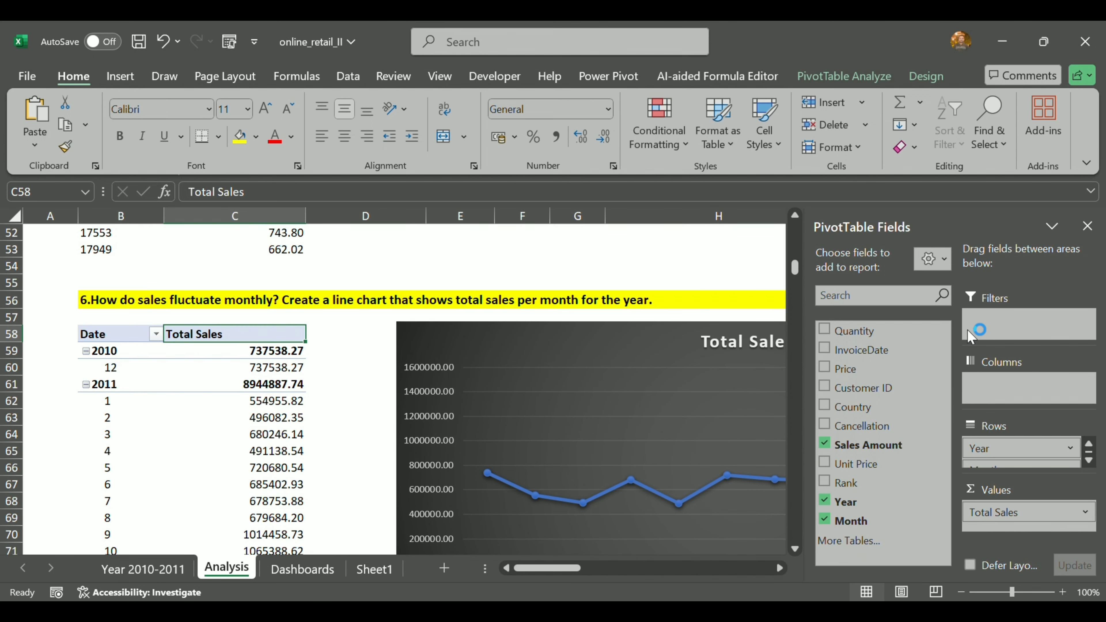
left_click(1087, 225)
Step: Inspect the month-by-month trend in the Total Sales line chart against the pivot table's Date and Total Sales columns
scroll(727, 392, "down", 1)
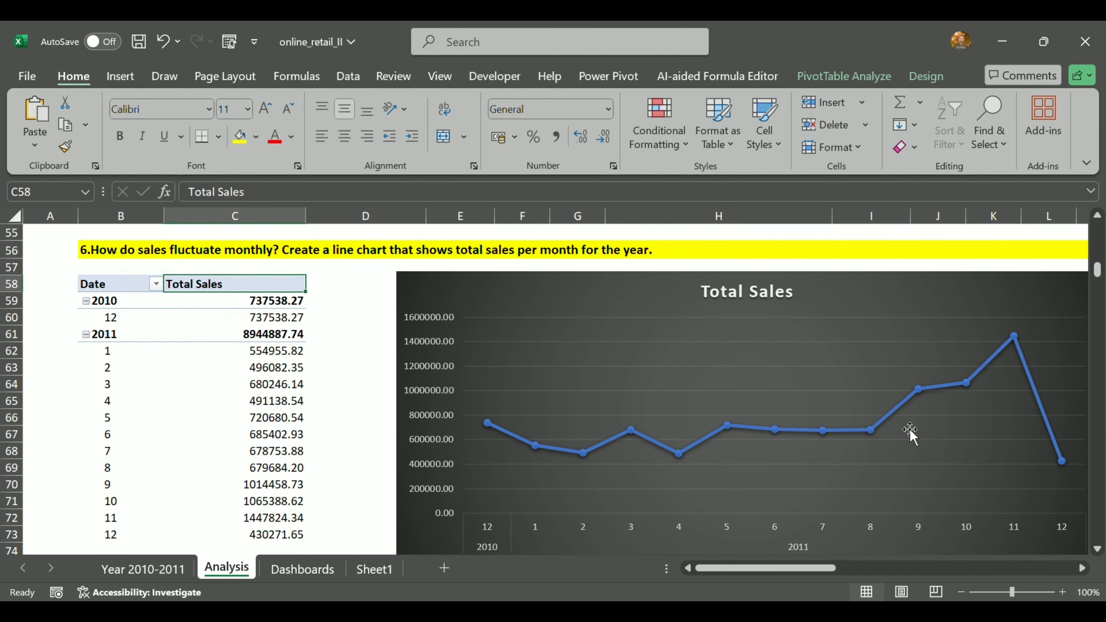
scroll(257, 344, "down", 1)
scroll(293, 353, "up", 2)
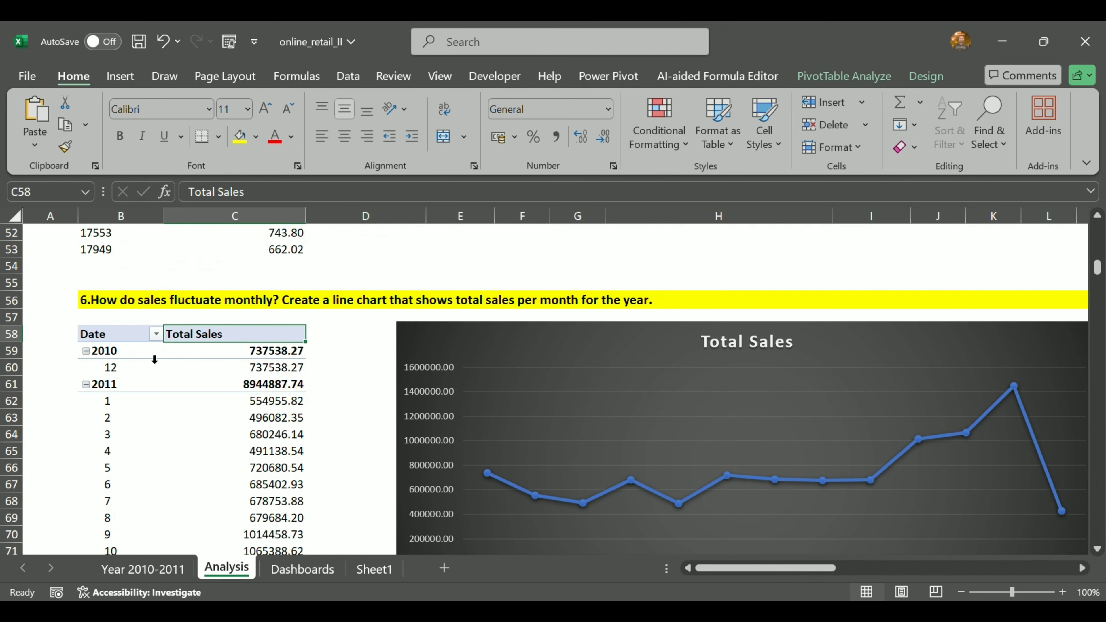
scroll(760, 383, "down", 2)
left_click(931, 378)
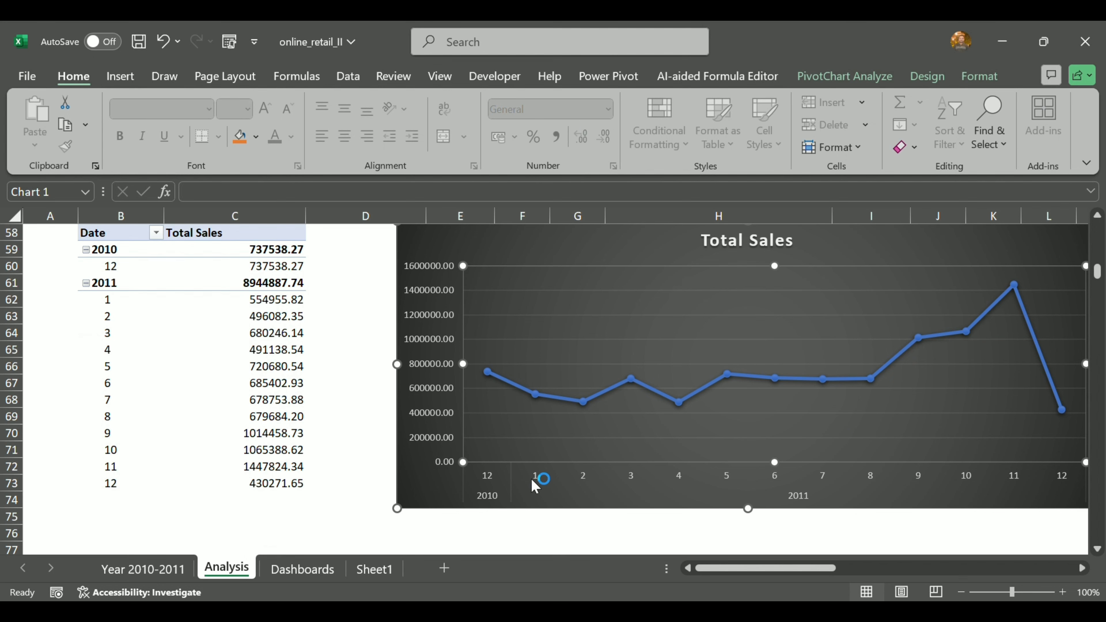
mouse_move(733, 571)
left_mouse_down()
mouse_move(785, 572)
mouse_move(747, 572)
left_mouse_up()
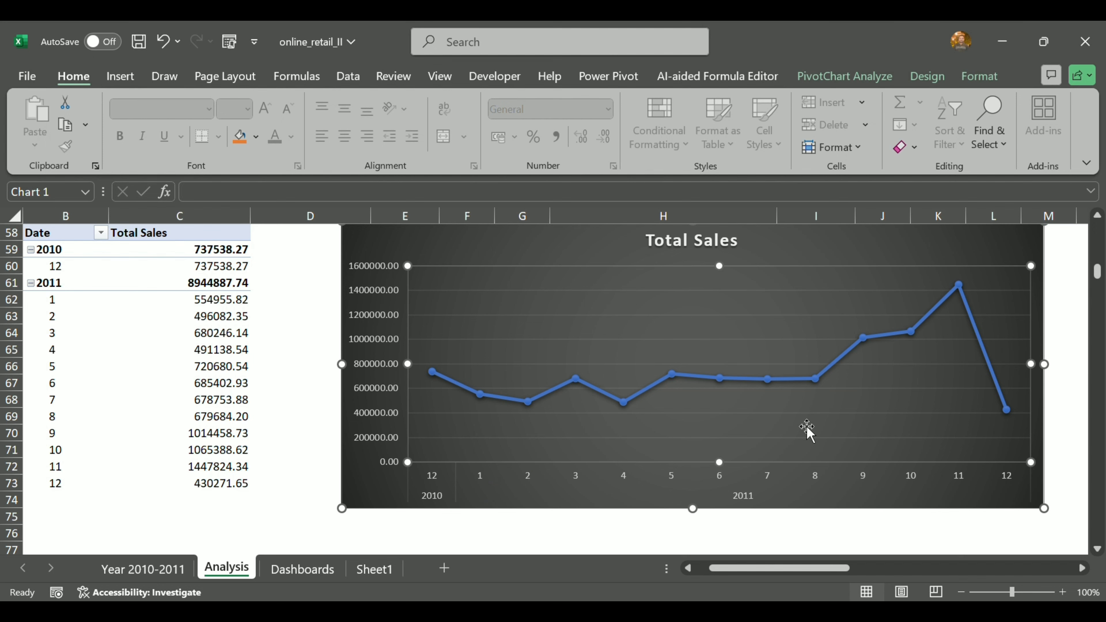
Step: Examine the average sales amount pivot table in columns P to R and the bar chart beneath it
left_click_drag(802, 570, 903, 585)
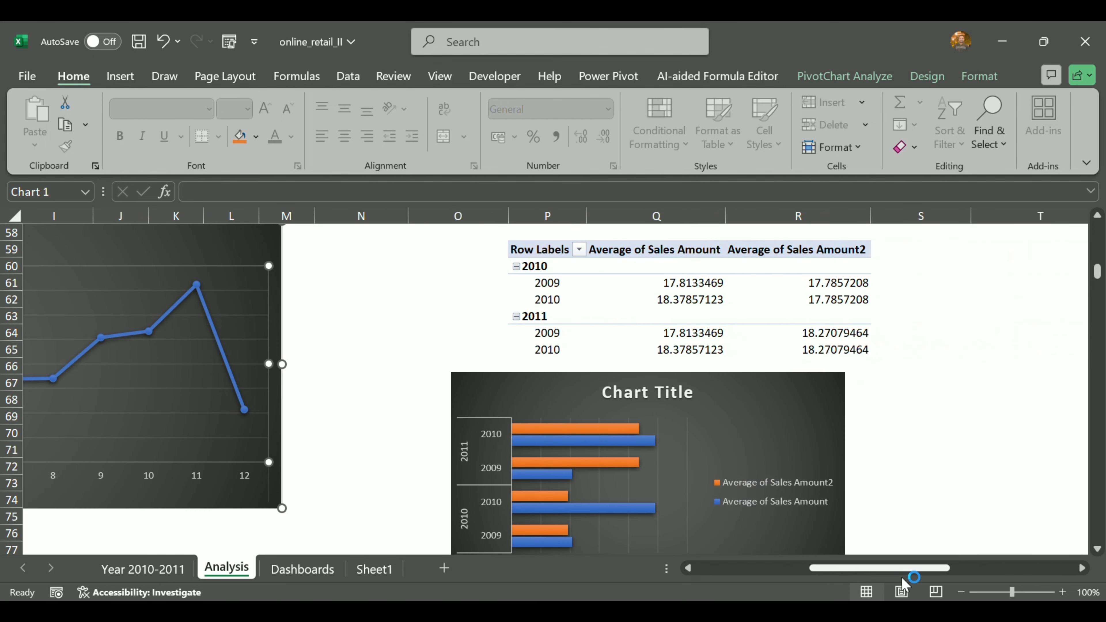
scroll(785, 363, "up", 3)
scroll(592, 375, "down", 4)
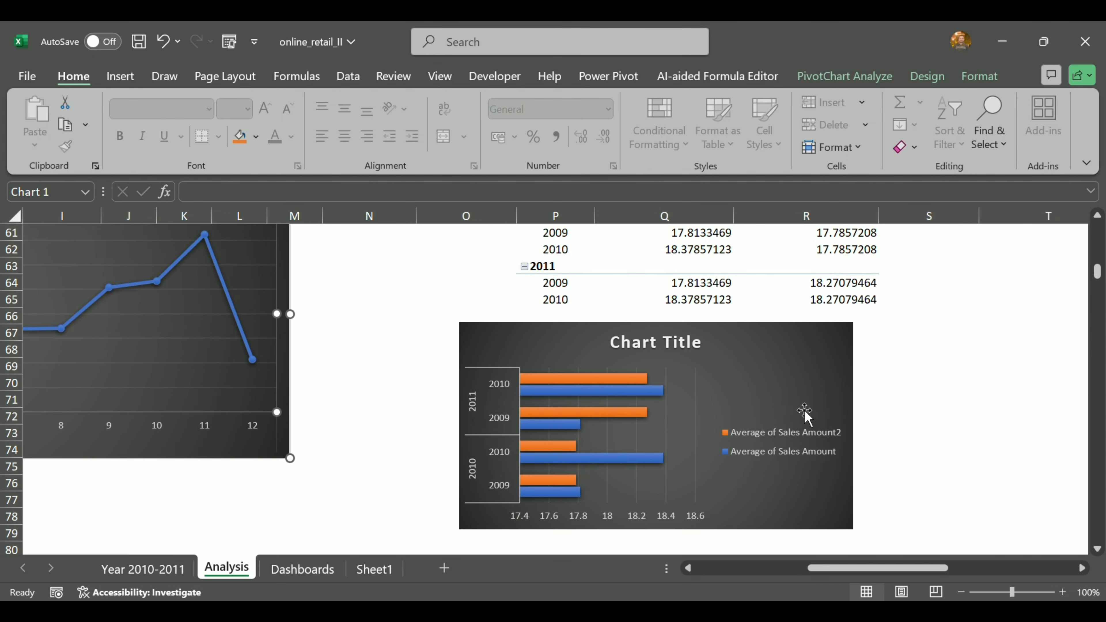
scroll(701, 429, "down", 1)
scroll(740, 470, "up", 2)
scroll(566, 452, "down", 1)
mouse_move(883, 571)
left_mouse_down()
mouse_move(855, 579)
mouse_move(893, 575)
left_mouse_up()
scroll(669, 319, "up", 3)
scroll(666, 422, "down", 2)
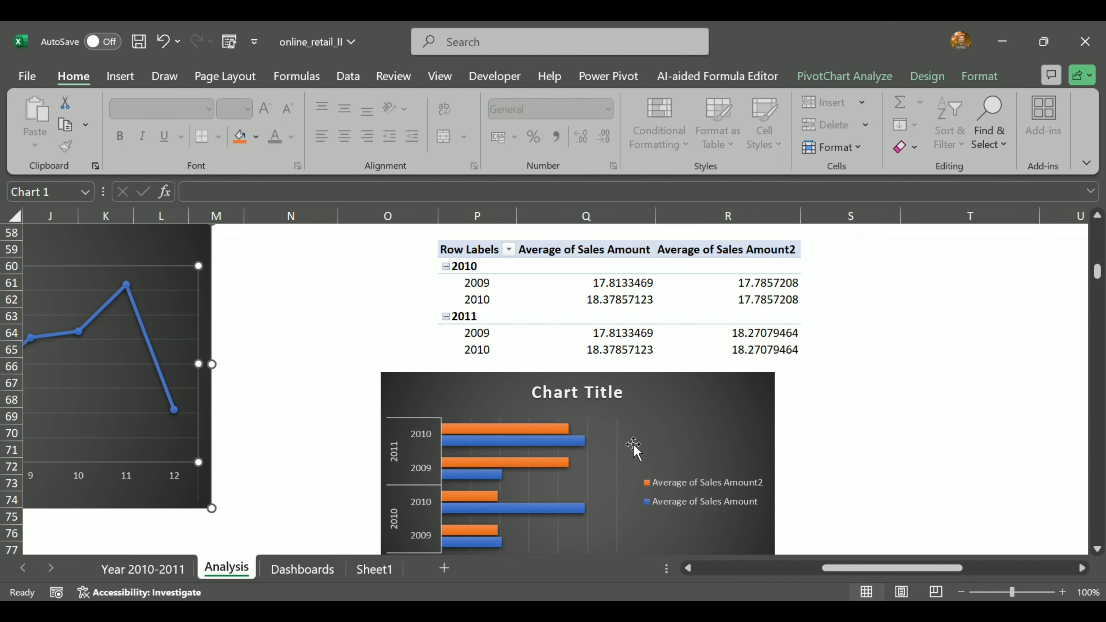
scroll(634, 446, "down", 2)
Step: Read question 7 on the Analysis sheet and review the pivot table of transaction counts per country
left_click_drag(859, 568, 732, 588)
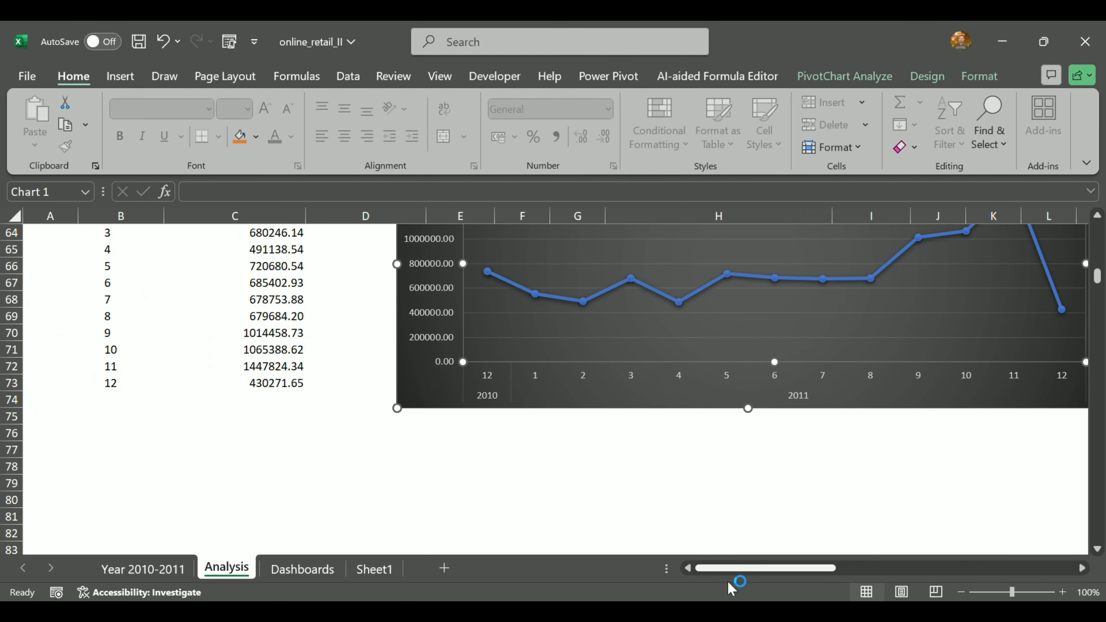
scroll(116, 389, "down", 5)
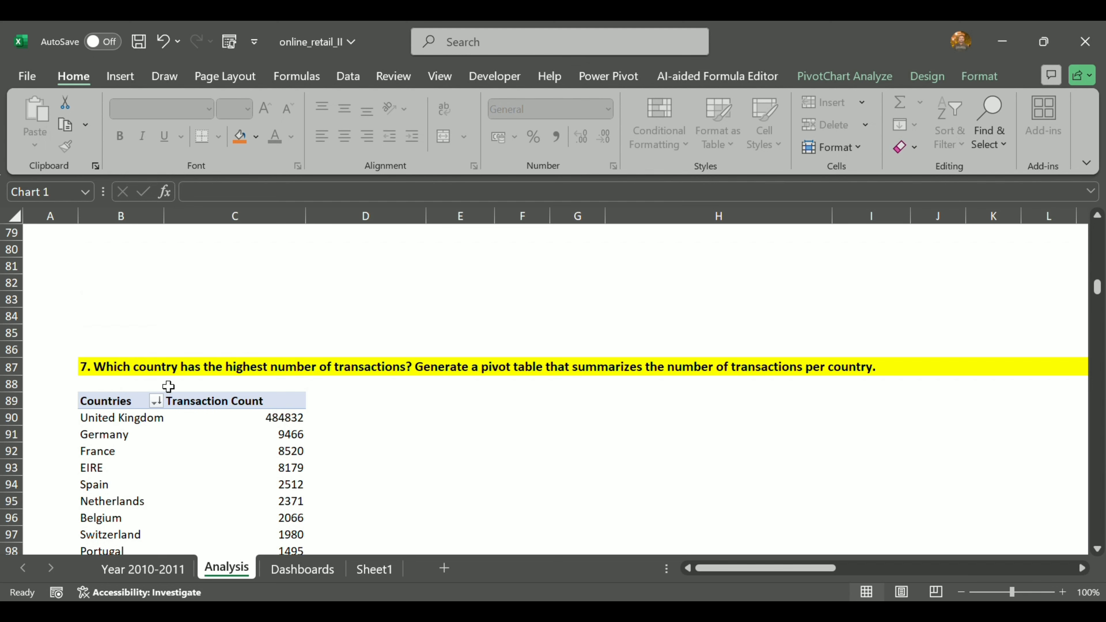
scroll(318, 405, "down", 1)
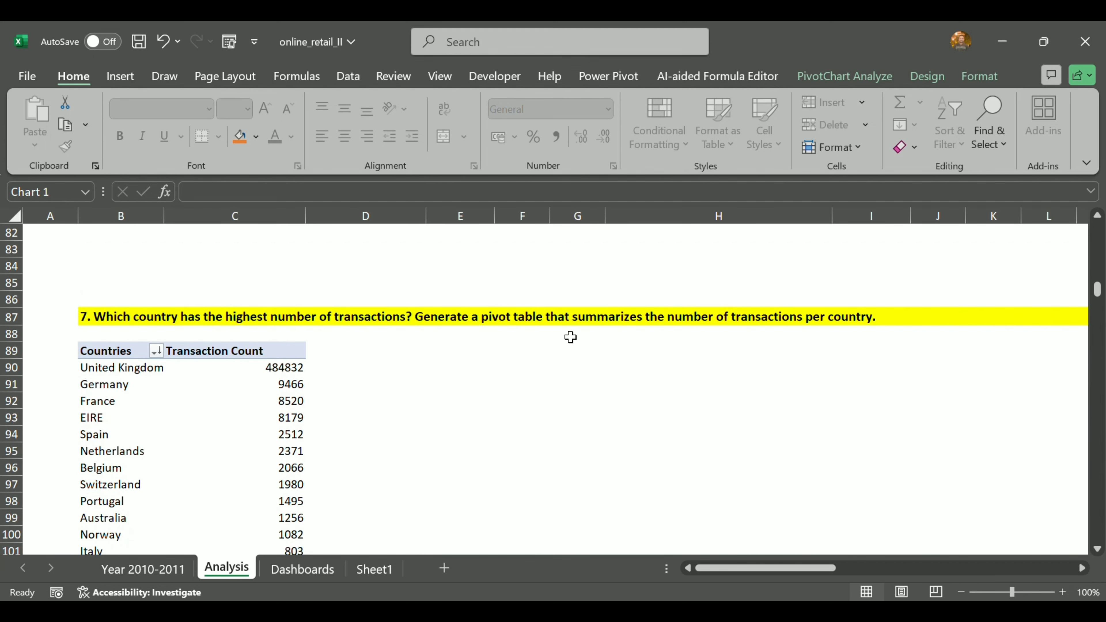
scroll(565, 371, "down", 3)
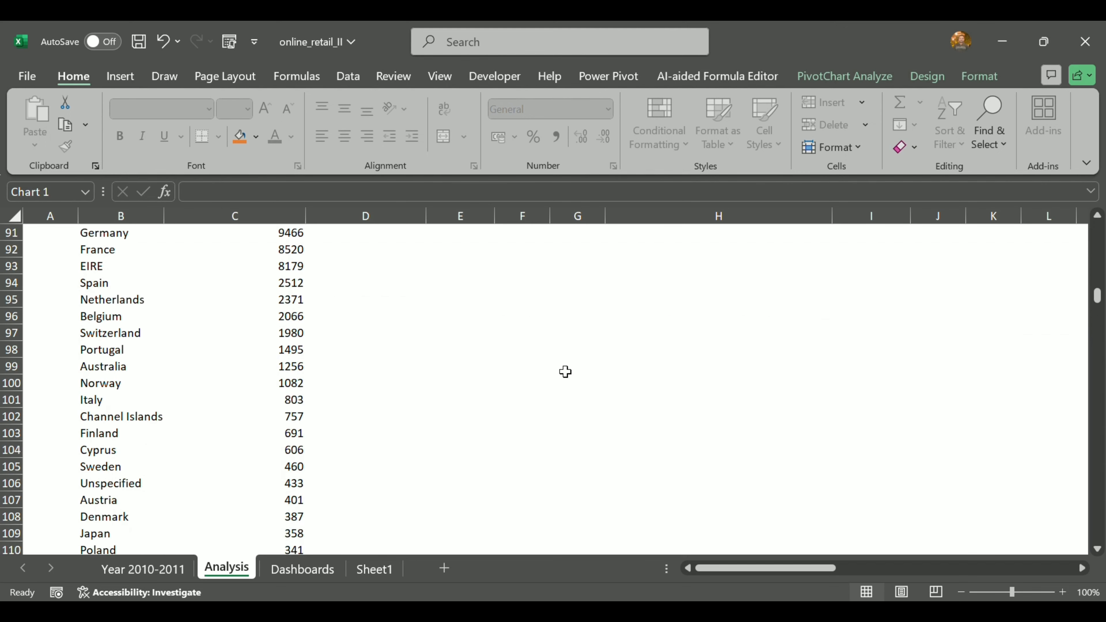
scroll(564, 371, "up", 3)
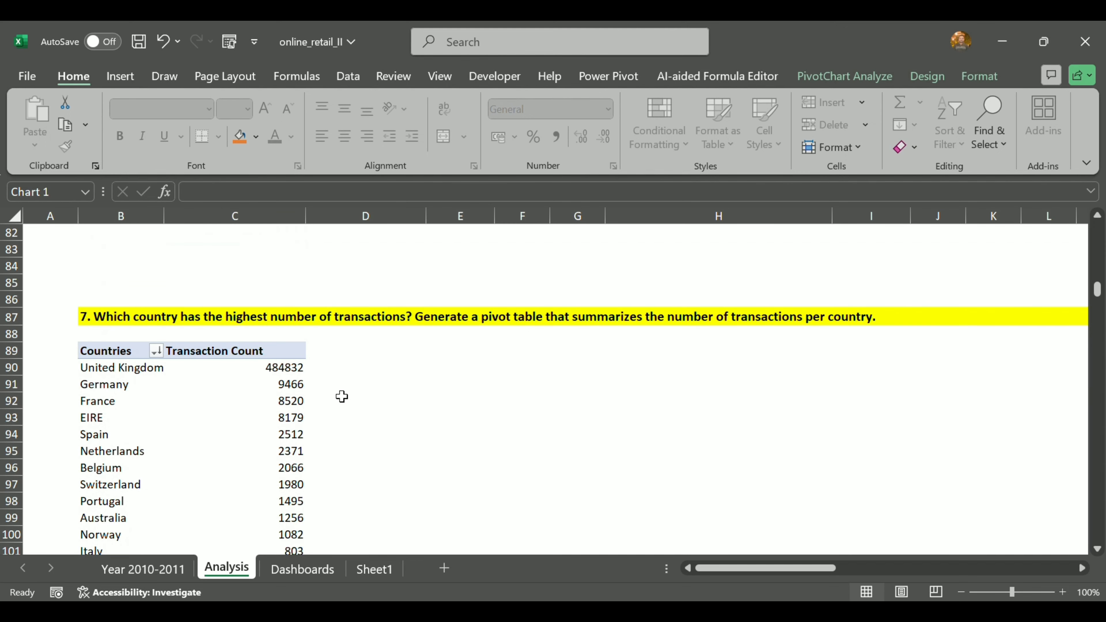
Step: Inspect the field layout of the question 7 country pivot table and review its remaining rows down to question 8
left_click(142, 357)
left_click(174, 401)
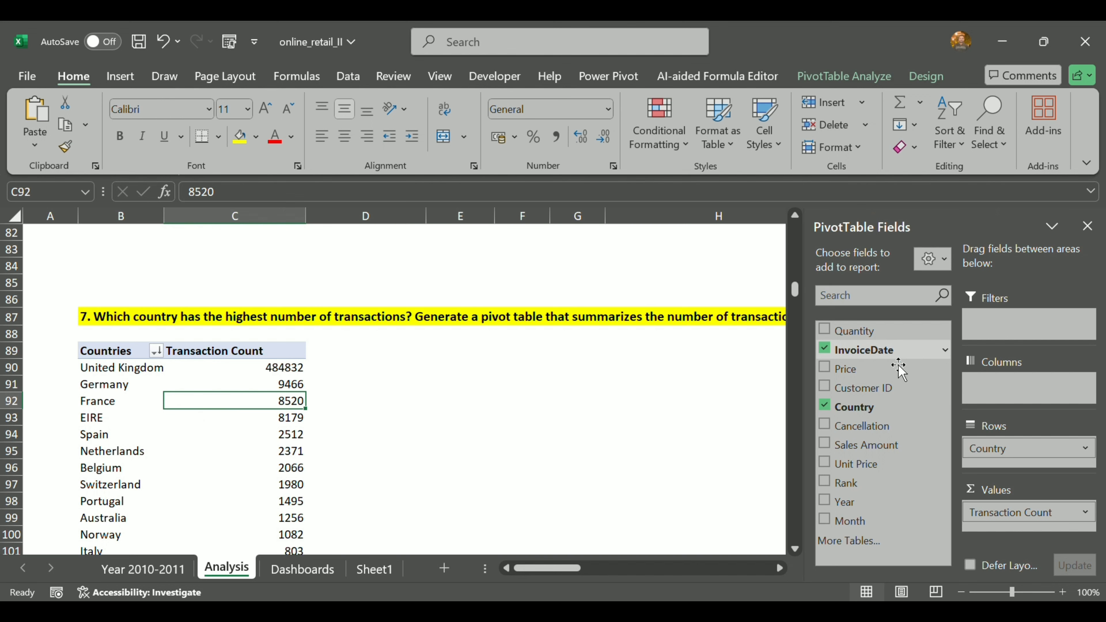
left_click(830, 352)
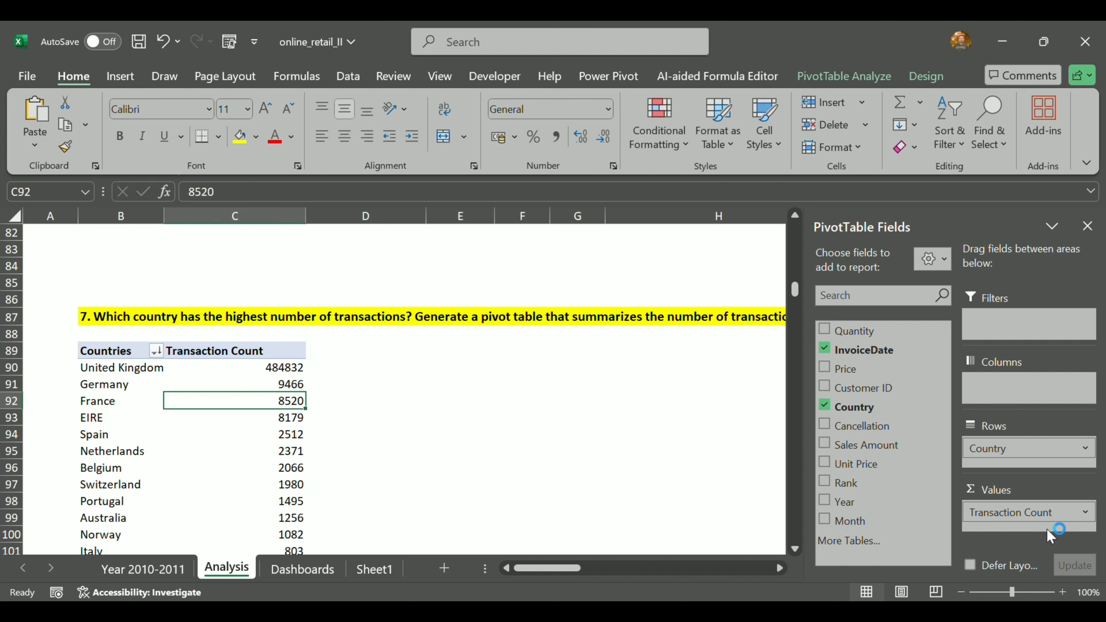
scroll(280, 407, "down", 1)
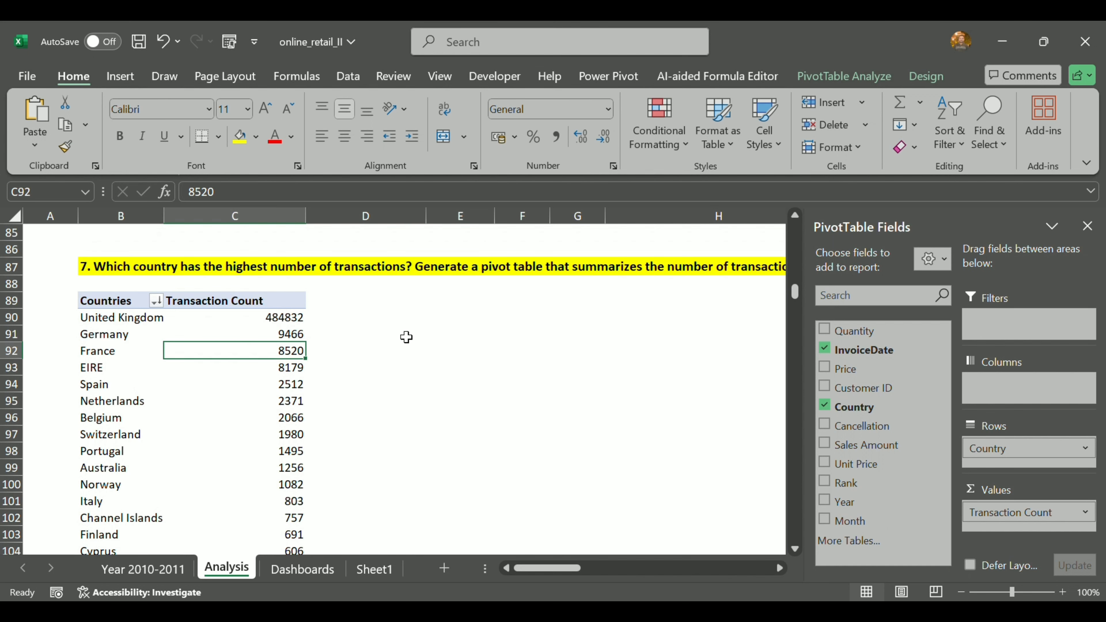
scroll(402, 339, "down", 1)
scroll(338, 378, "up", 1)
scroll(173, 321, "down", 11)
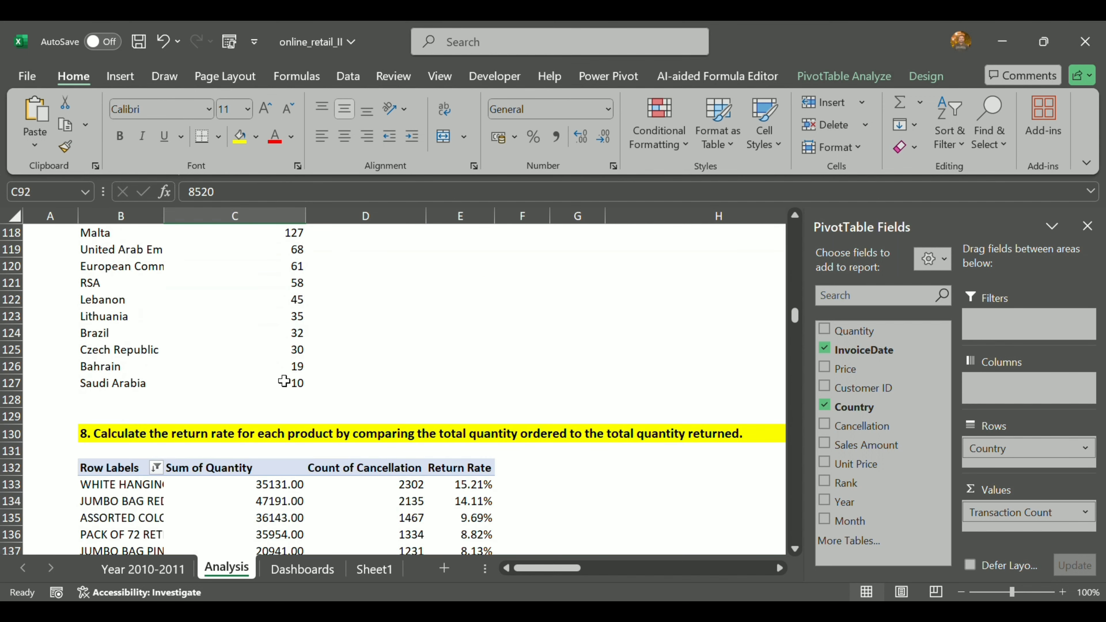
Step: Review the question 8 return-rate pivot table and inspect its field layout, including the entries in its Values area
scroll(222, 391, "up", 12)
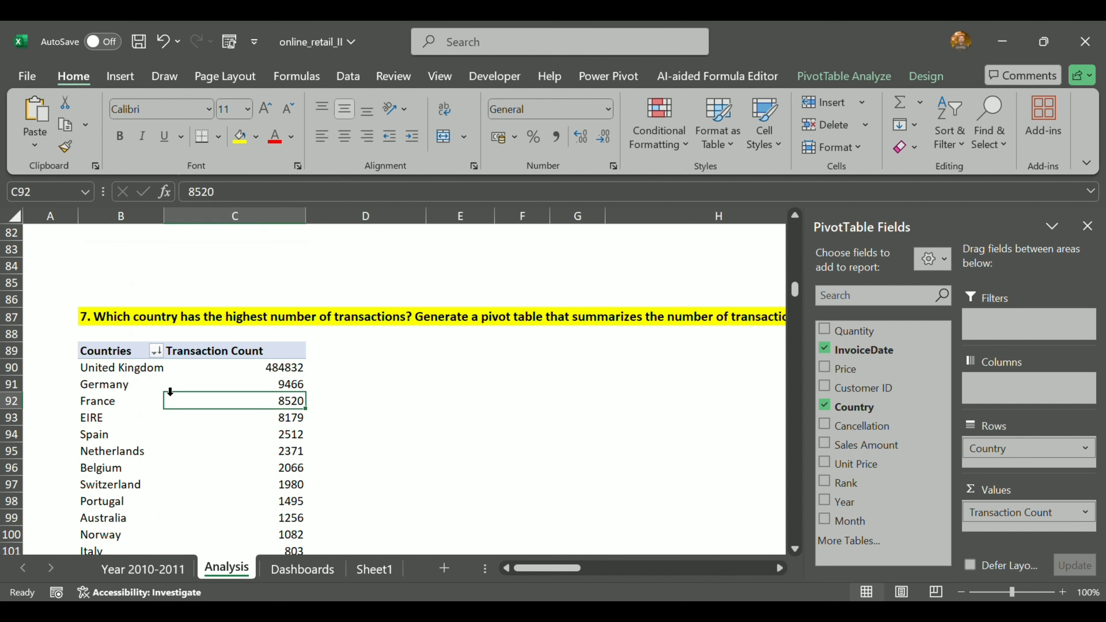
scroll(183, 414, "down", 15)
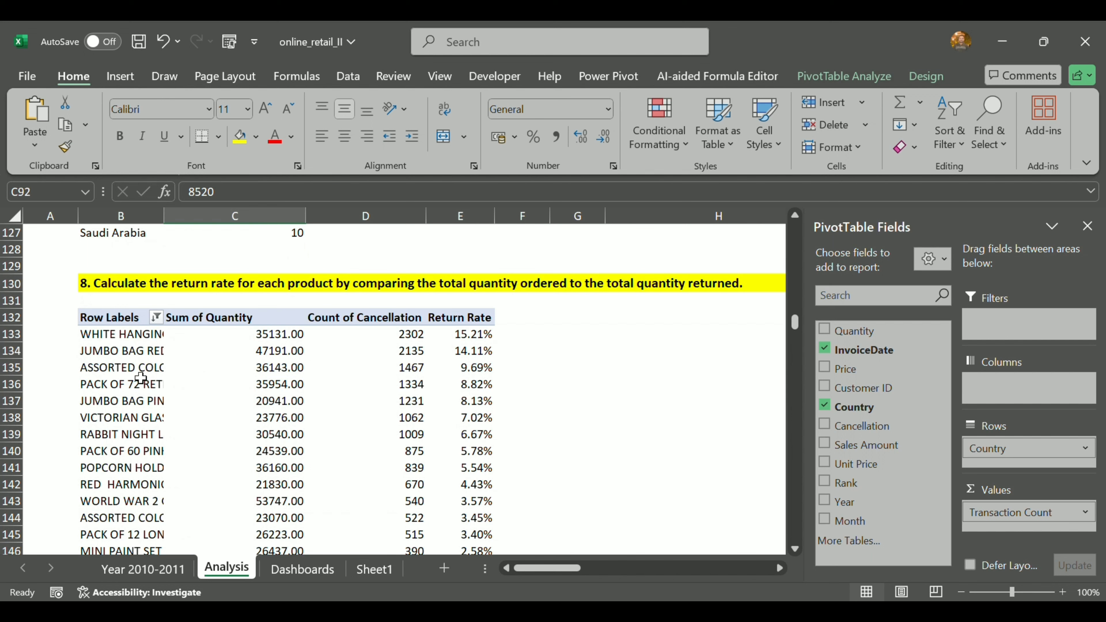
left_click(125, 336)
scroll(890, 423, "down", 1)
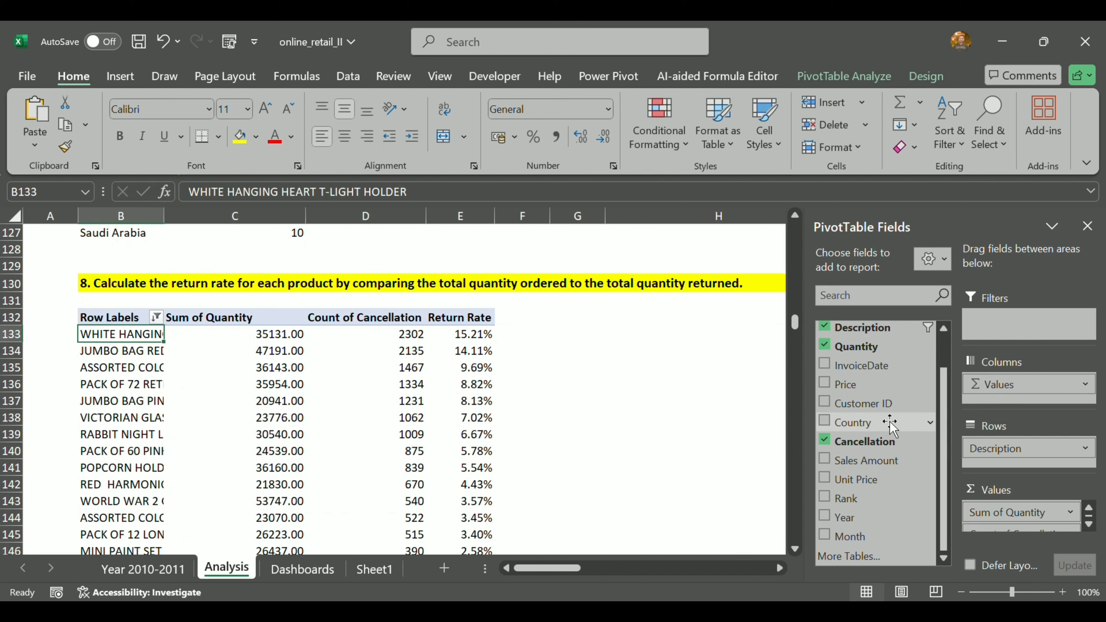
scroll(890, 424, "up", 1)
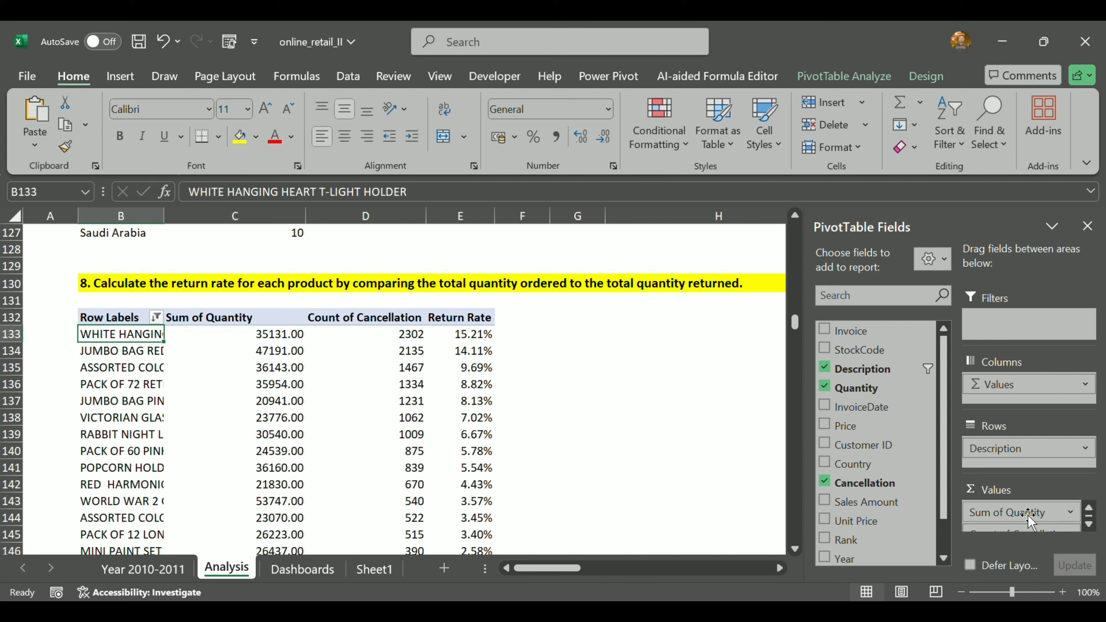
scroll(1029, 518, "down", 1)
scroll(1037, 530, "up", 1)
scroll(1043, 526, "down", 1)
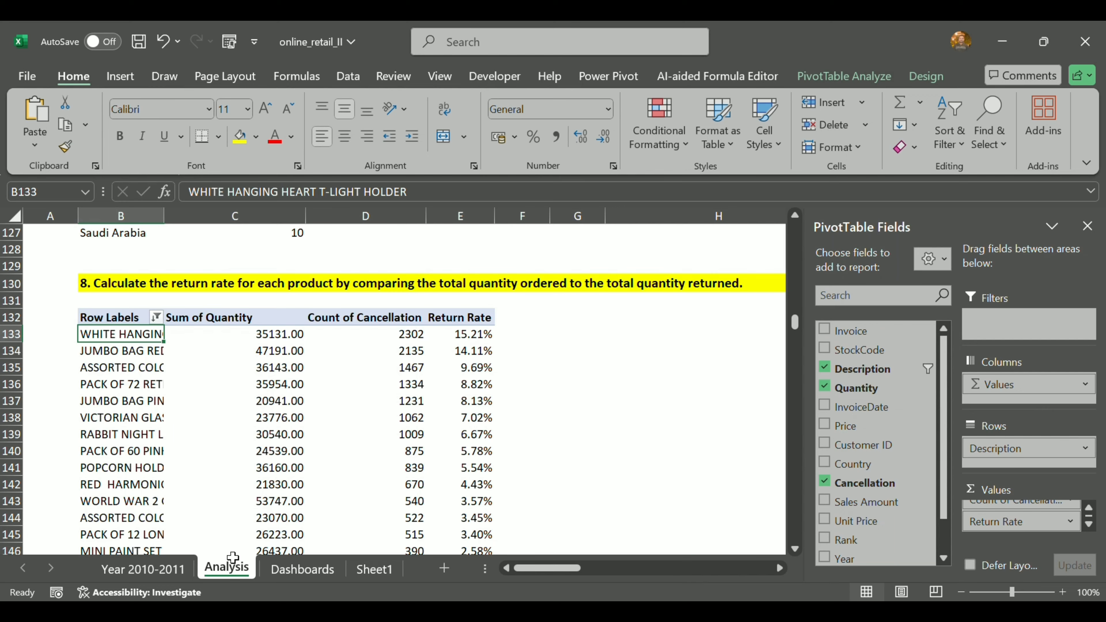
Step: Check the Year 2010-2011 source sheet, then examine the quantity, cancellation and return-rate columns of the question 8 pivot table on the Analysis sheet
left_click(143, 569)
left_click(226, 568)
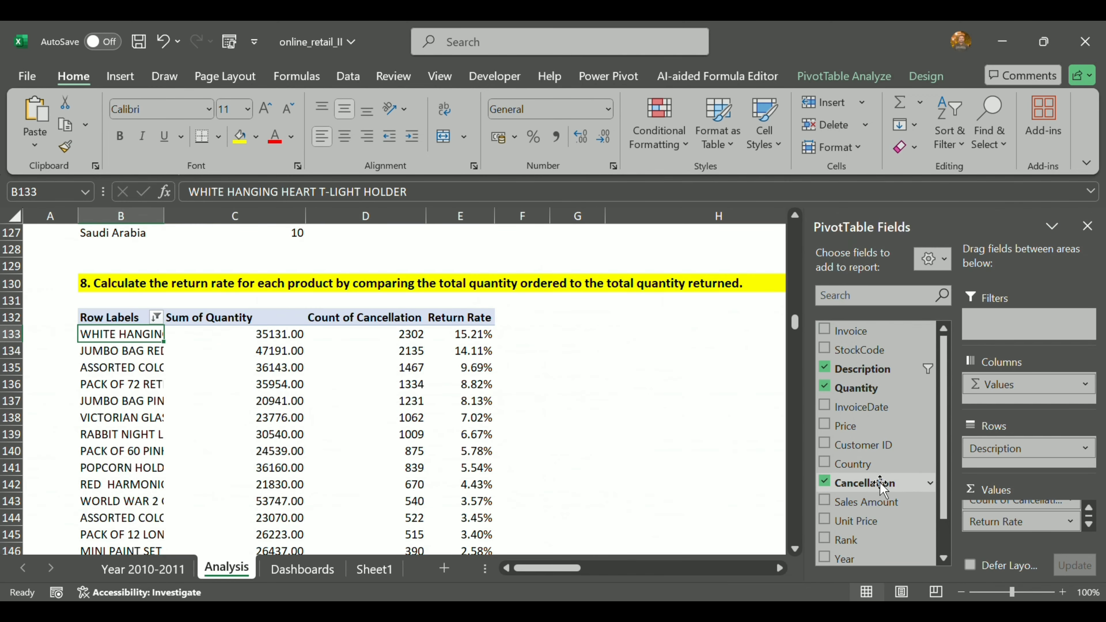
scroll(360, 417, "down", 2)
scroll(453, 347, "up", 2)
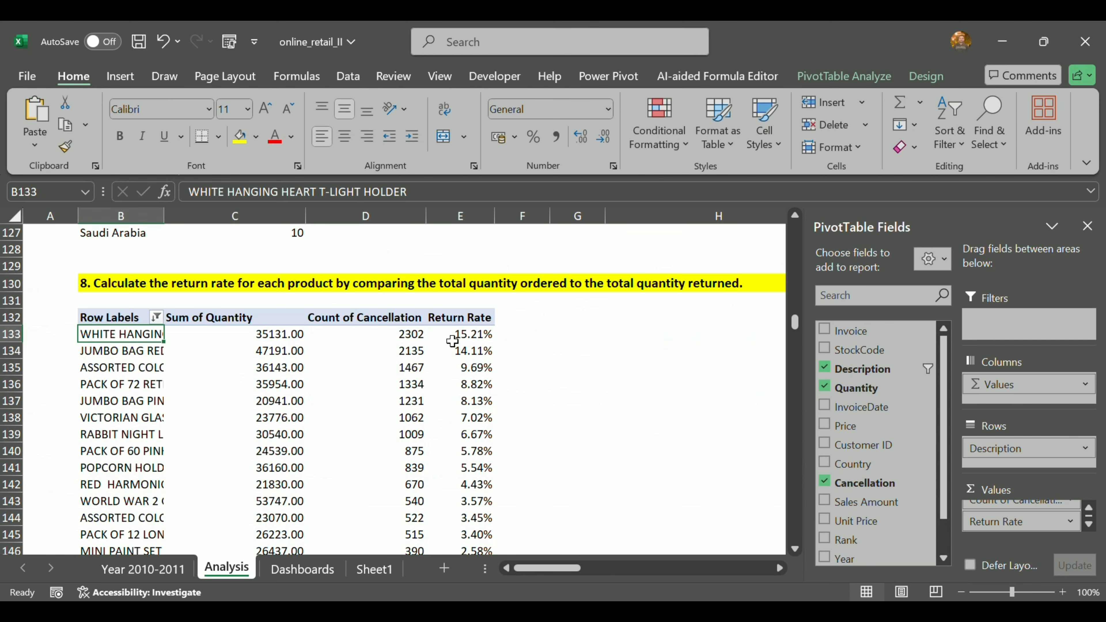
scroll(452, 341, "down", 1)
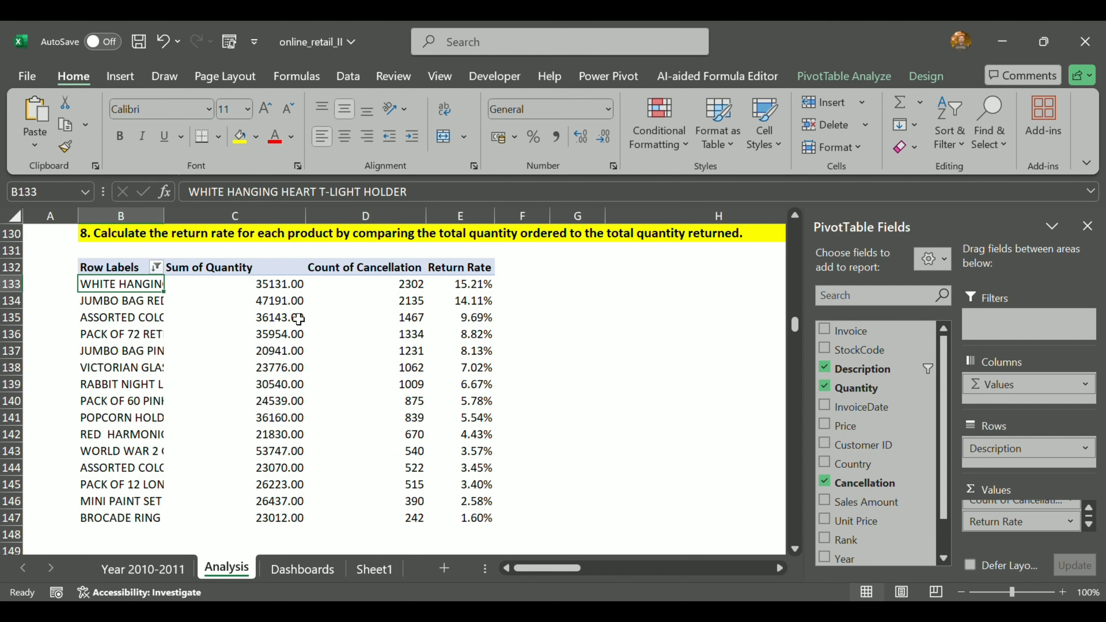
Step: Read question 9, hide the PivotTable field list and inspect the Q1, Q2 and Q3 threshold cells in the Quantile table
scroll(526, 420, "down", 5)
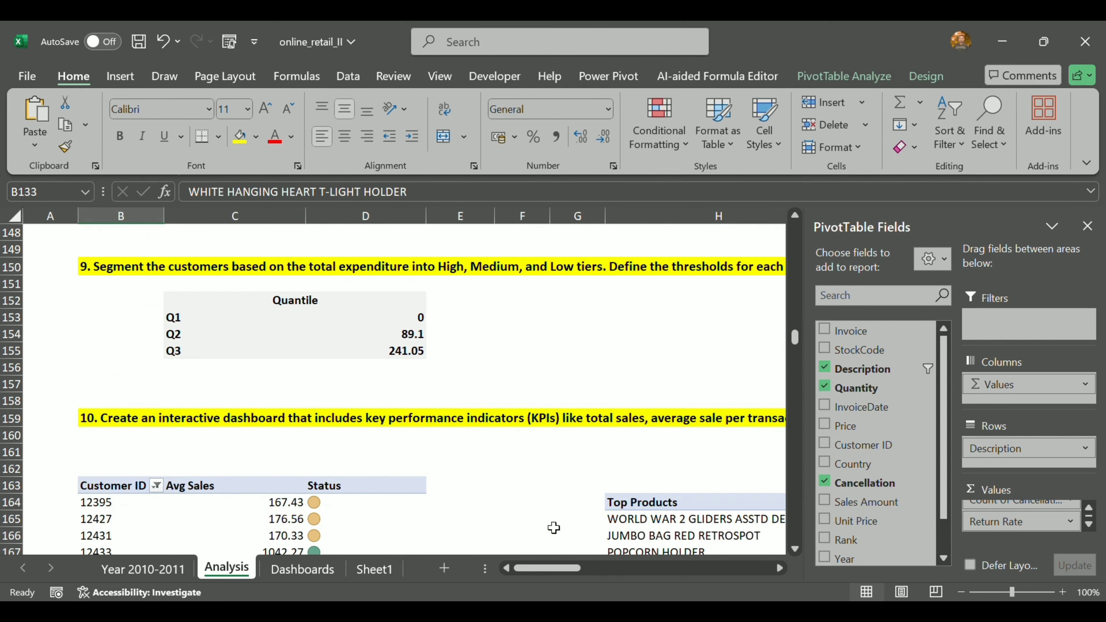
mouse_move(575, 569)
left_mouse_down()
mouse_move(593, 571)
mouse_move(573, 569)
left_mouse_up()
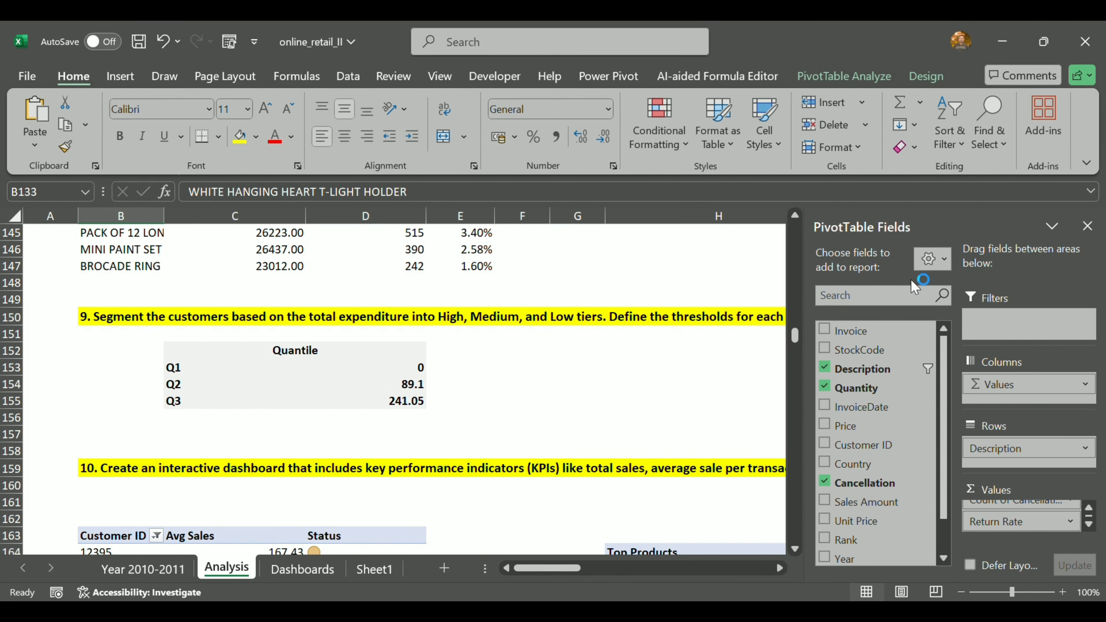
left_click(1082, 233)
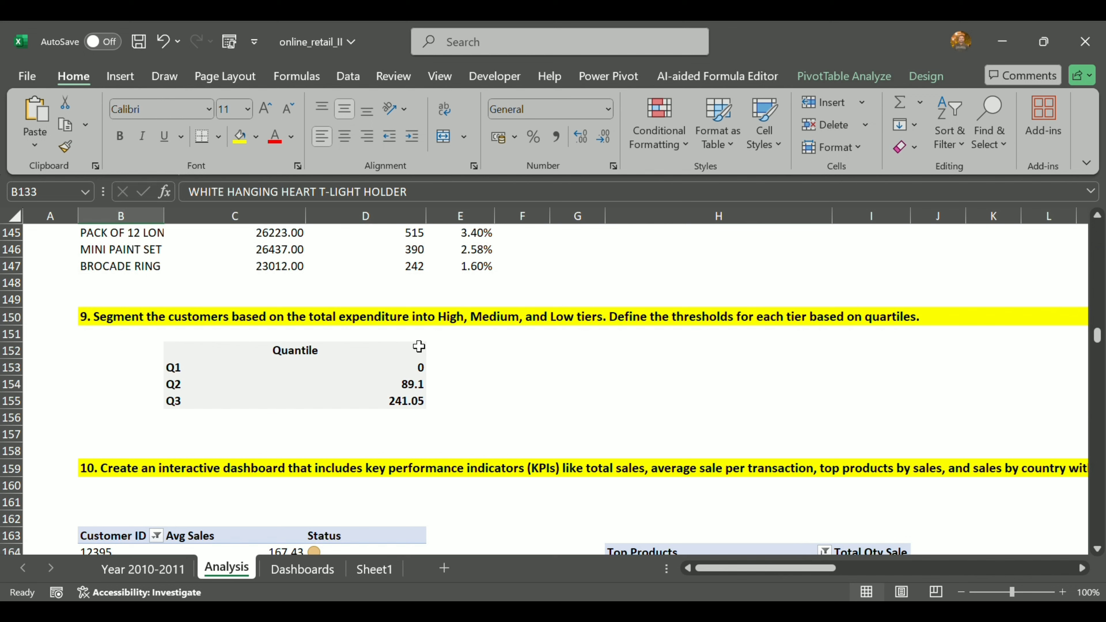
left_click(287, 377)
left_click(400, 372)
left_click(402, 390)
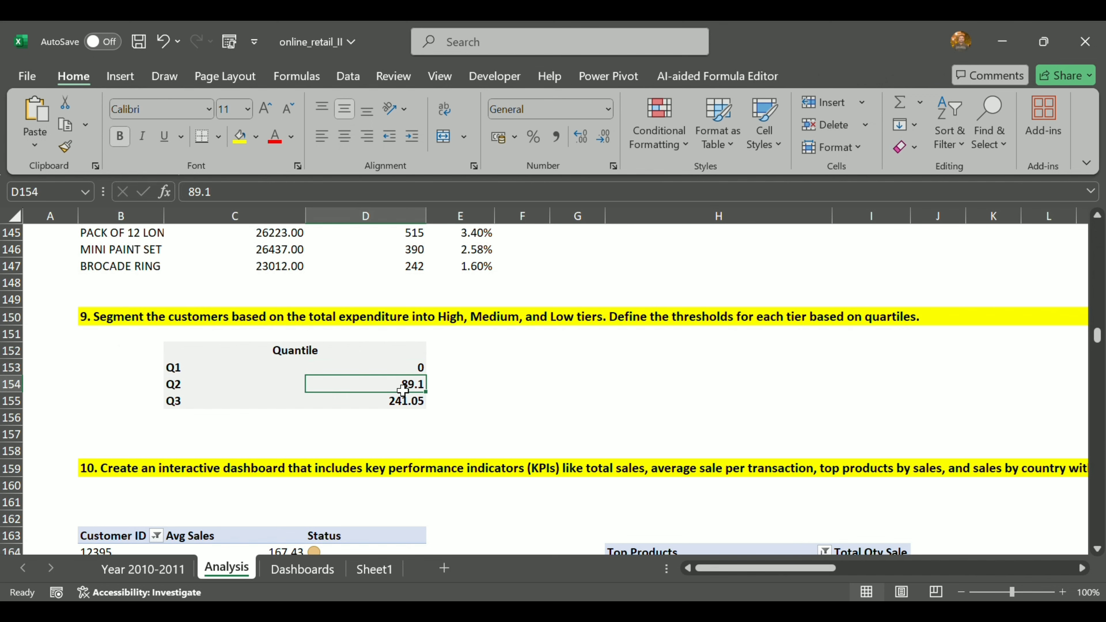
left_click(403, 404)
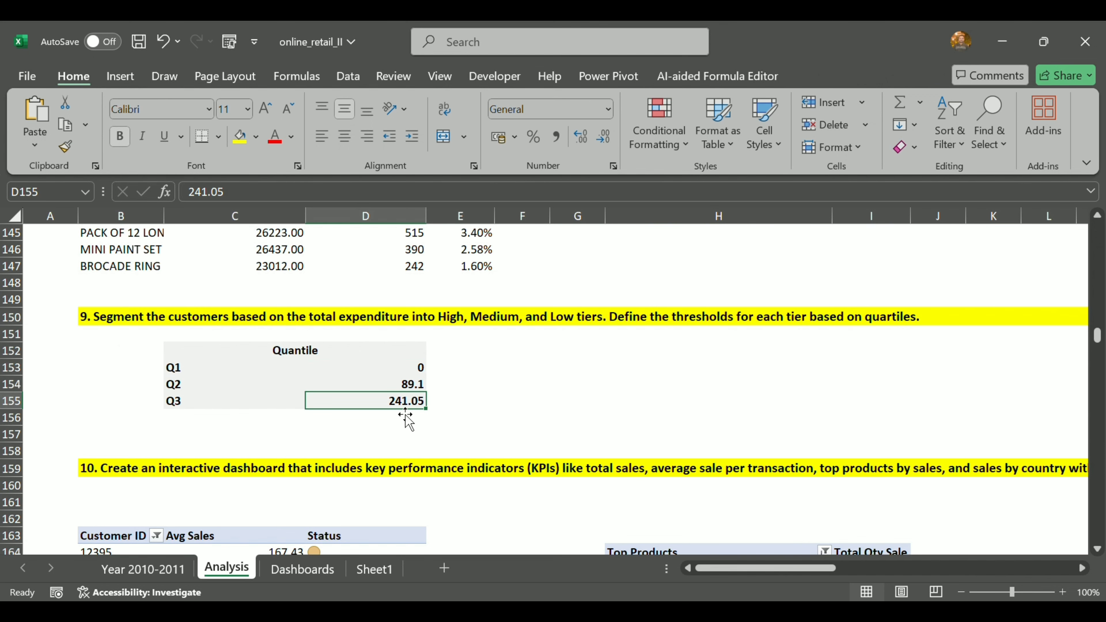
Step: Inspect the QUARTILE.EXC formulas in Z7:Z9 of the Year 2010-2011 sheet and the nested IF formula in the first Tiers cell
key("ctrl+Page_Up")
left_click(981, 340)
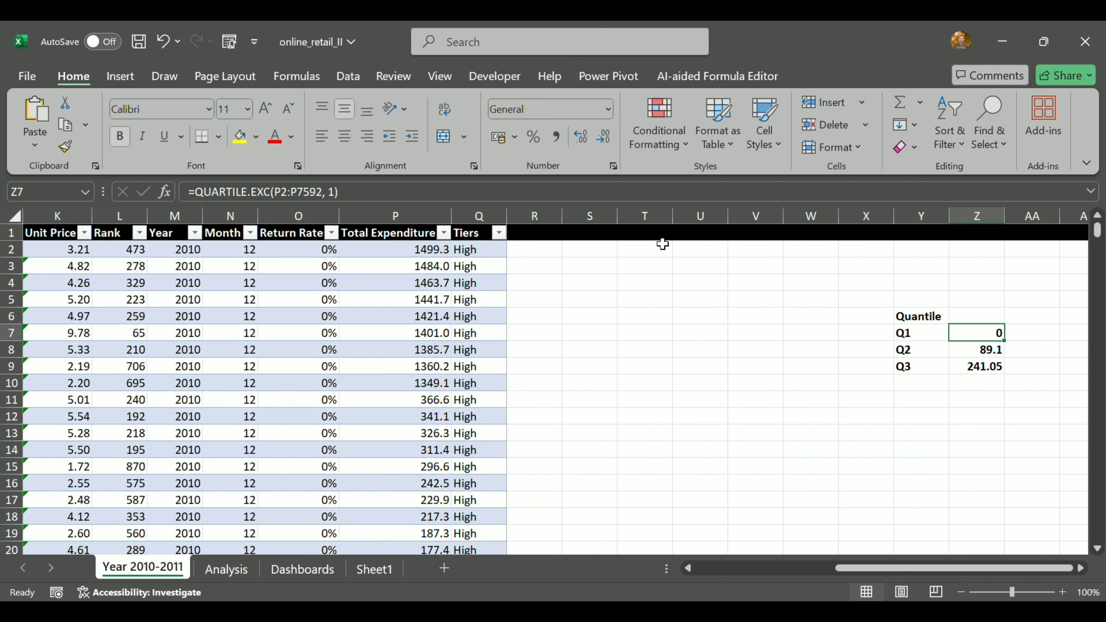
left_click(988, 353)
left_click(987, 367)
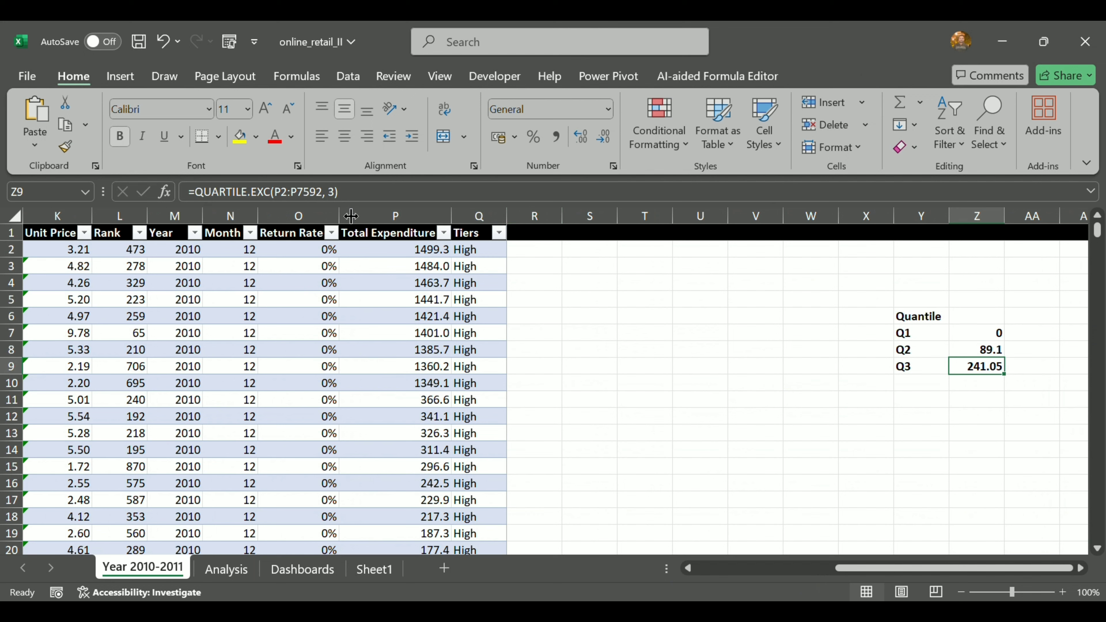
left_click(980, 350)
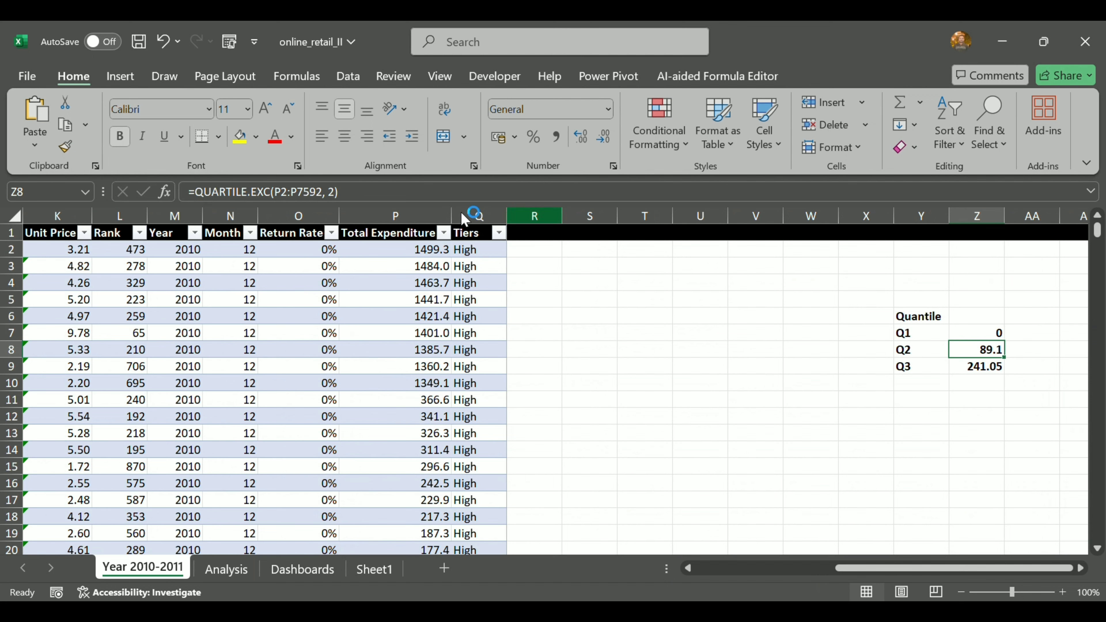
key("Up")
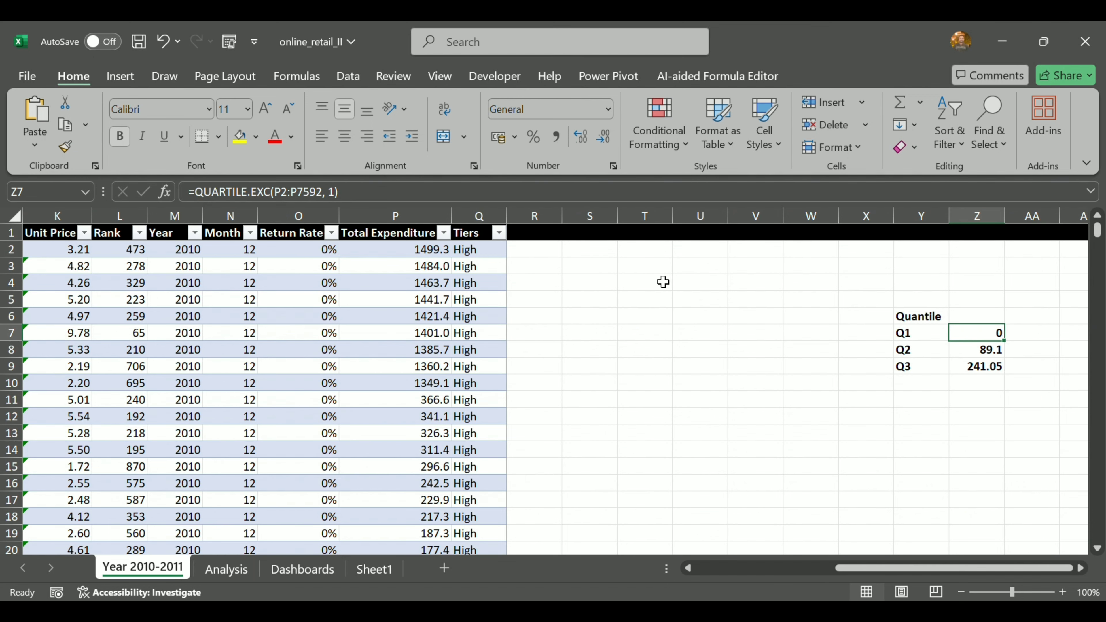
left_click(492, 252)
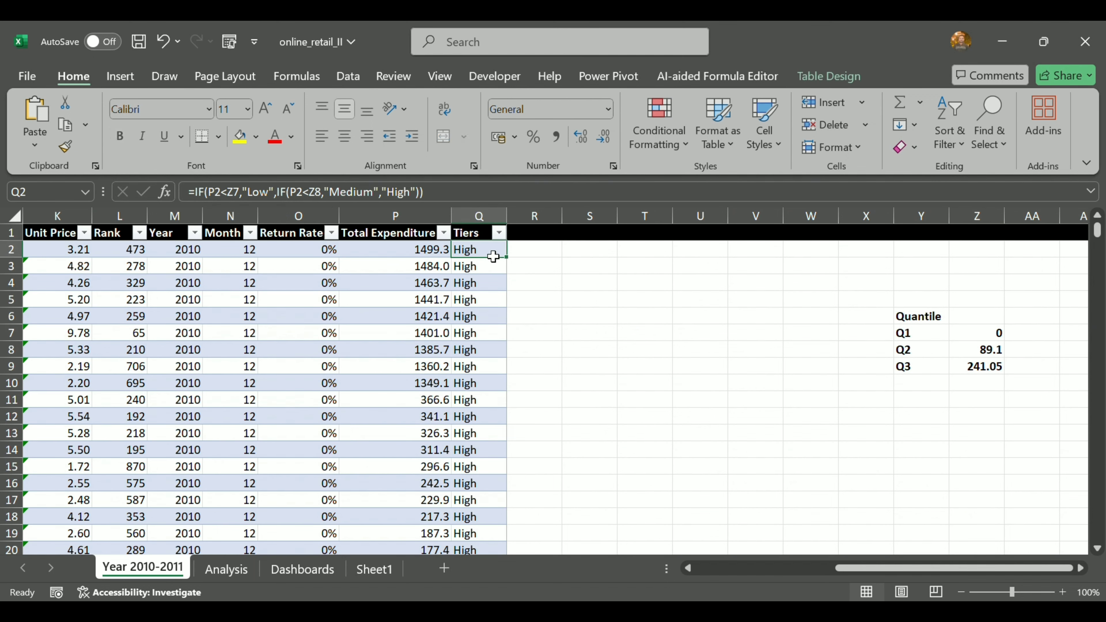
Step: Read question 10 on the Analysis sheet and review the customer average sales table with its Status indicators and the Top Products table
key("ctrl+Page_Down")
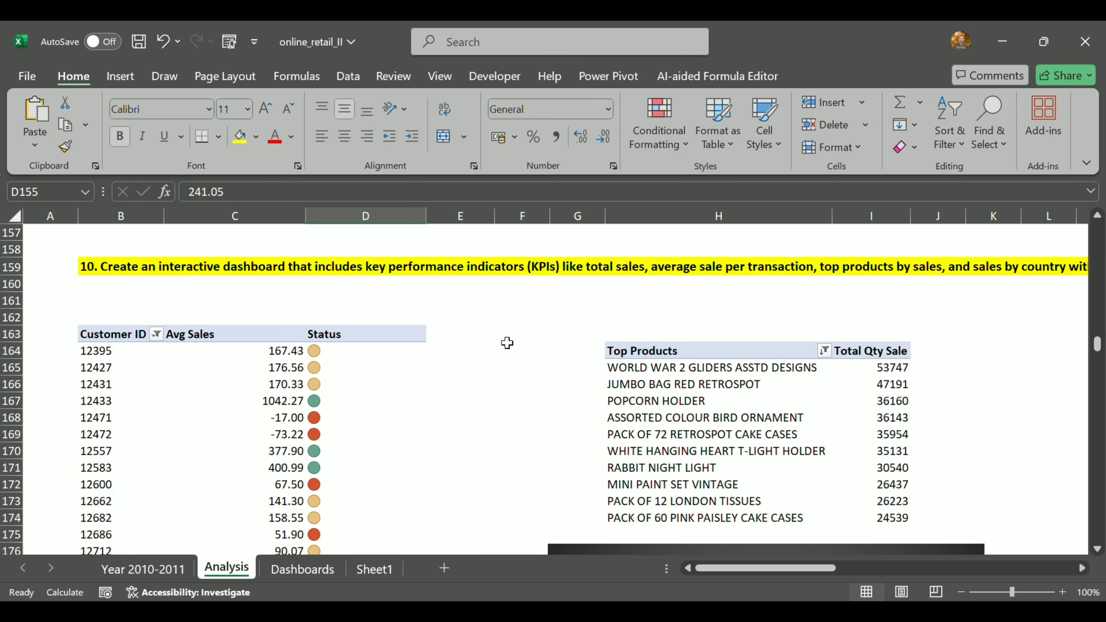
scroll(279, 344, "up", 3)
scroll(473, 377, "down", 2)
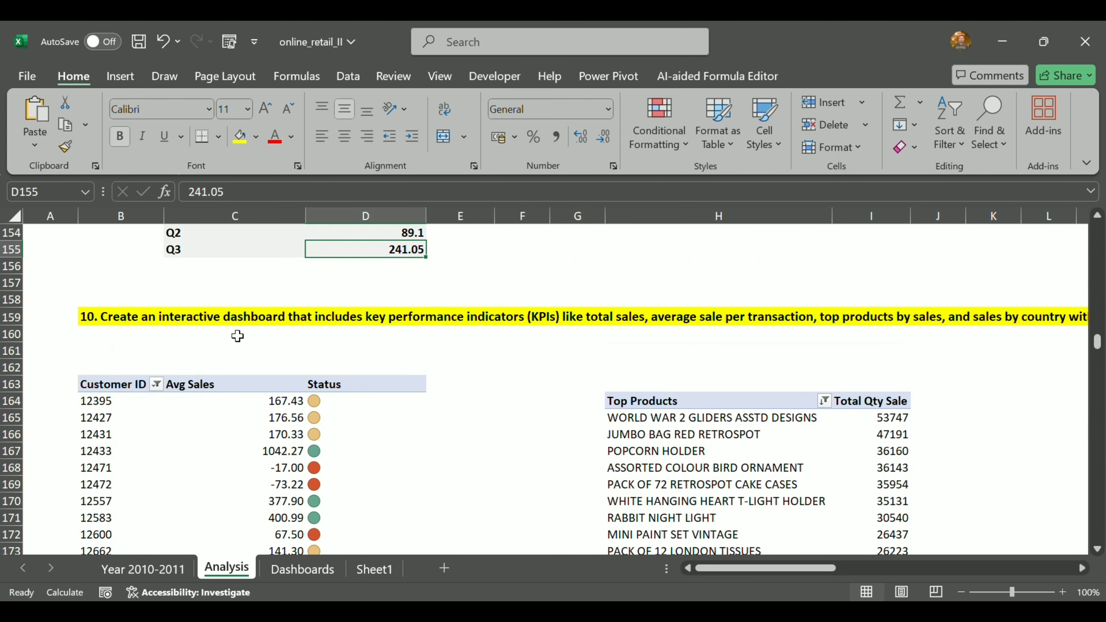
scroll(734, 569, "right", 1)
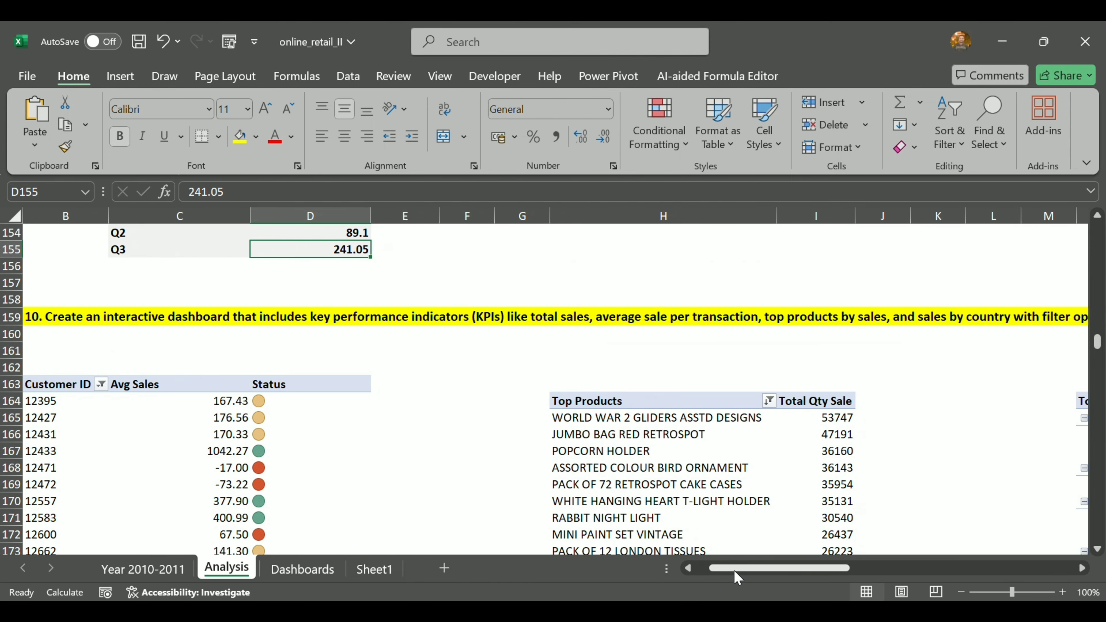
scroll(733, 569, "left", 1)
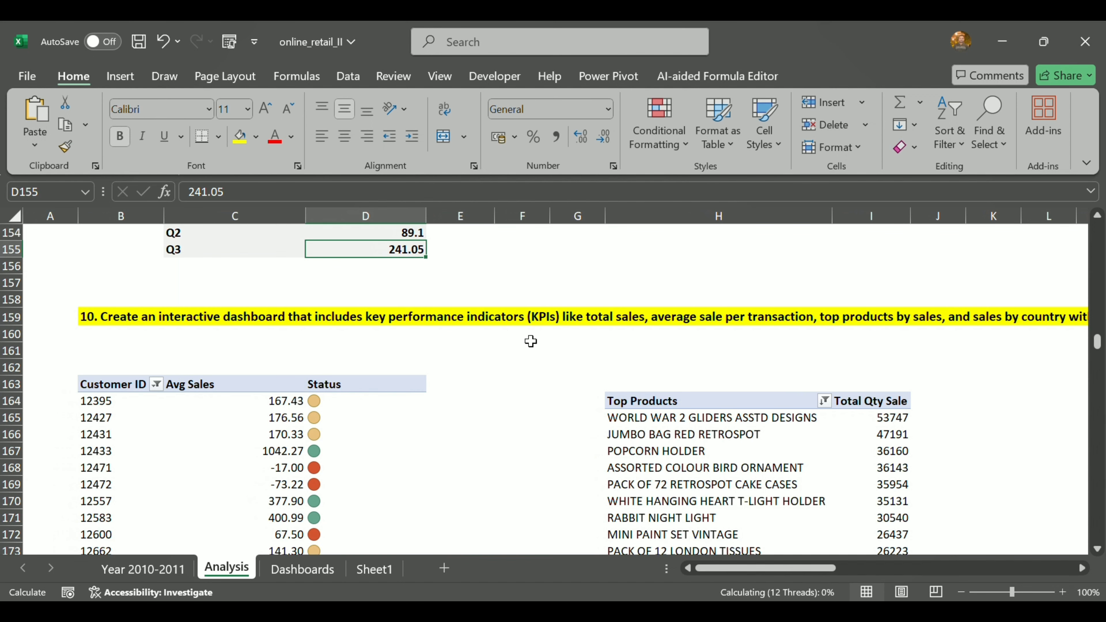
scroll(752, 546, "right", 1)
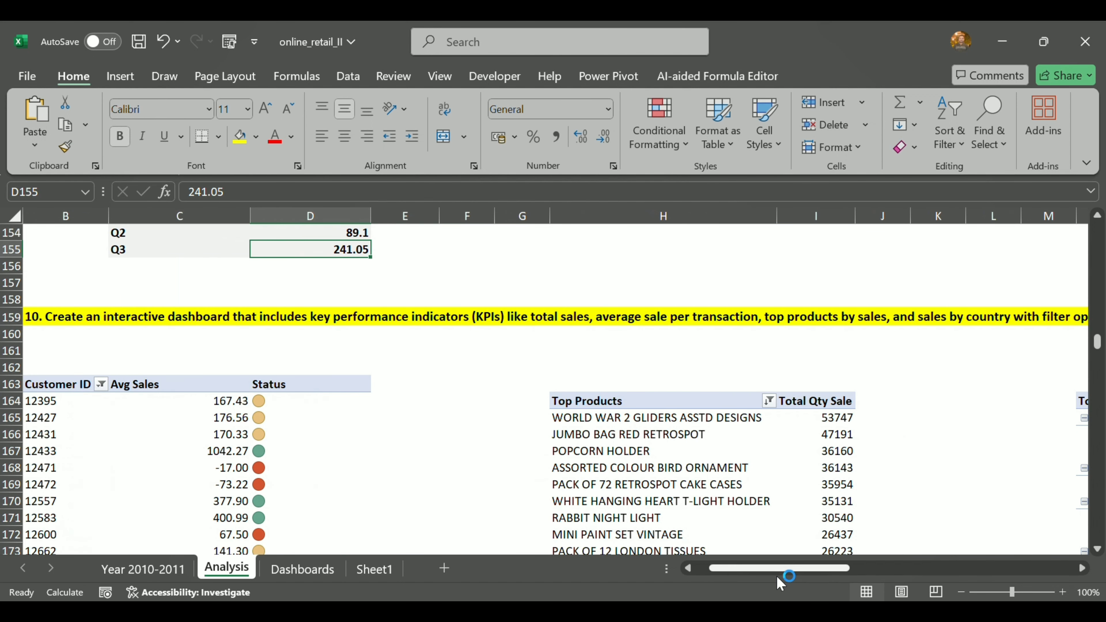
left_click_drag(821, 568, 793, 577)
scroll(499, 370, "down", 3)
scroll(497, 422, "up", 3)
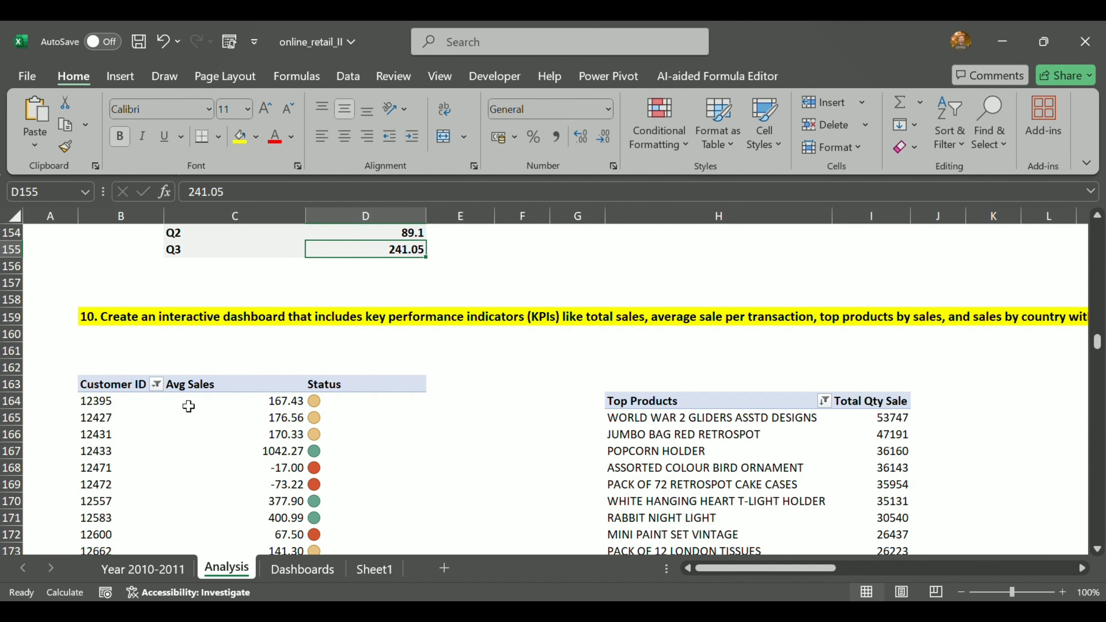
left_click(250, 434)
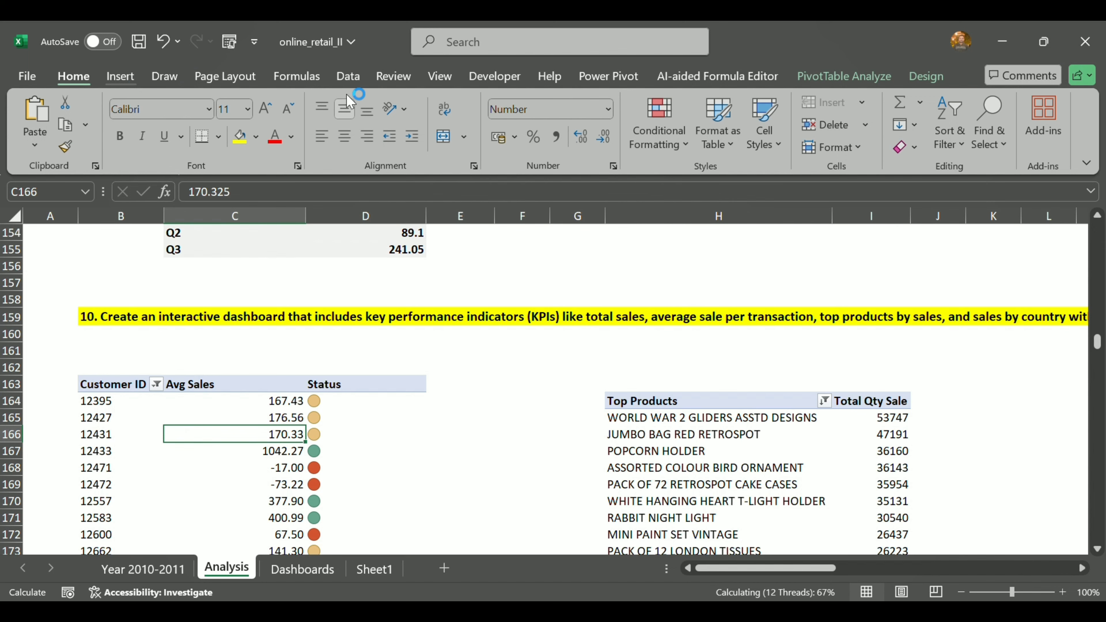
Step: Select the whole data table on the Year 2010-2011 sheet and add it to the Power Pivot data model
key("ctrl+Page_Up")
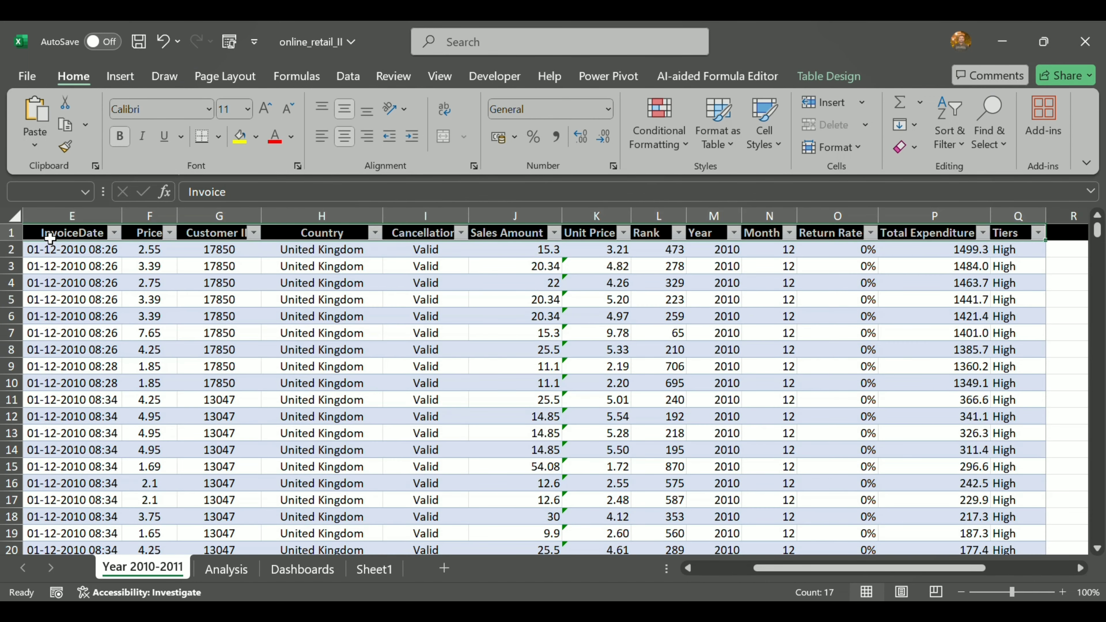
key("ctrl+shift+Down")
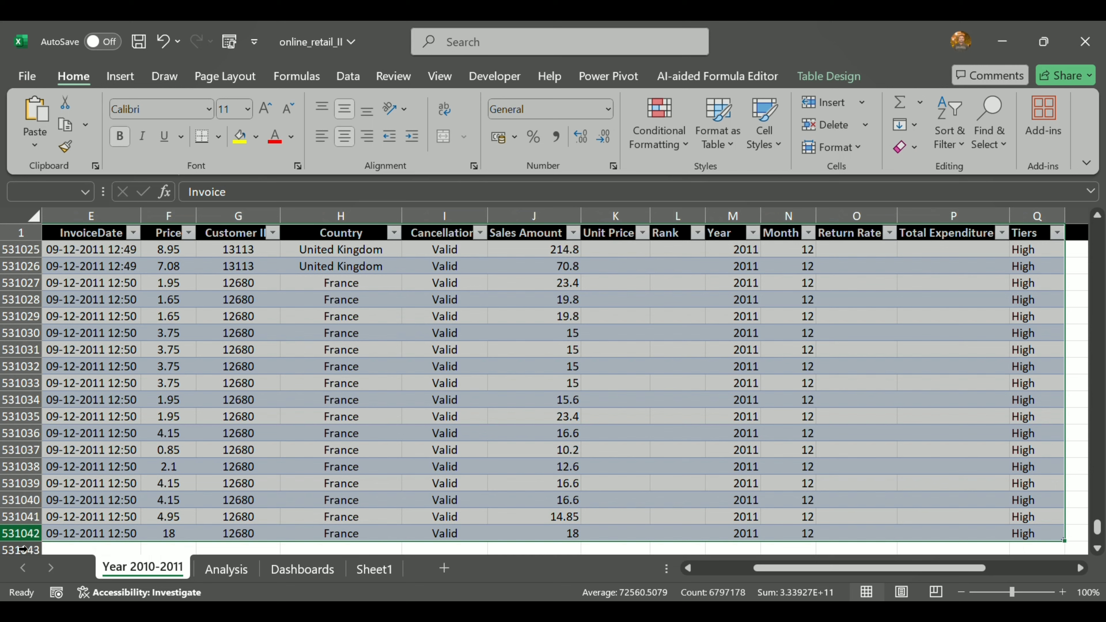
left_click(124, 82)
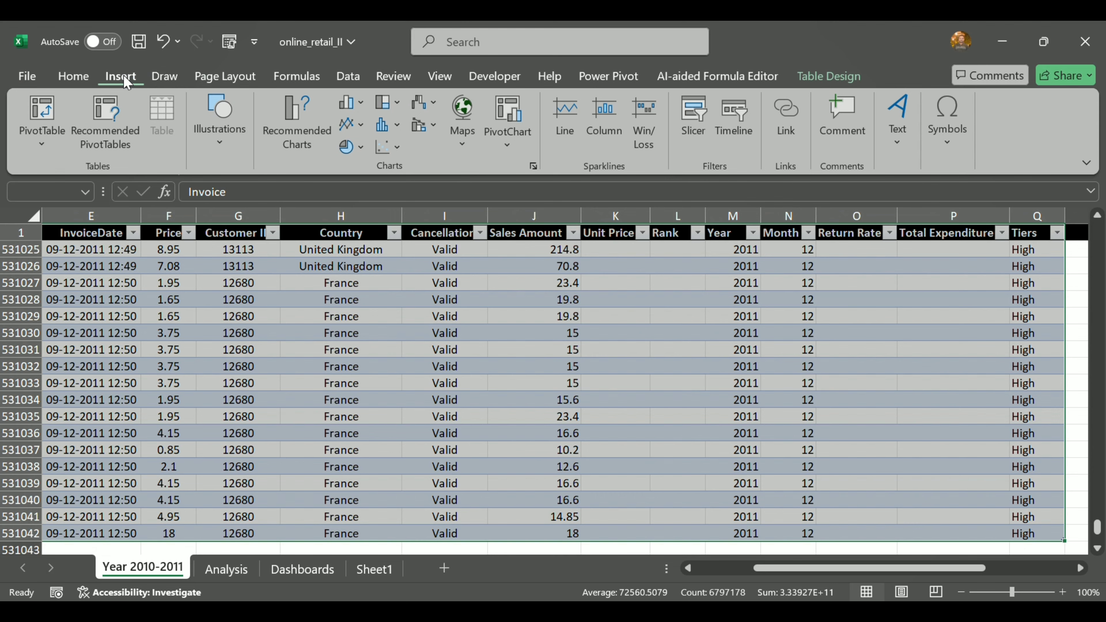
left_click(608, 75)
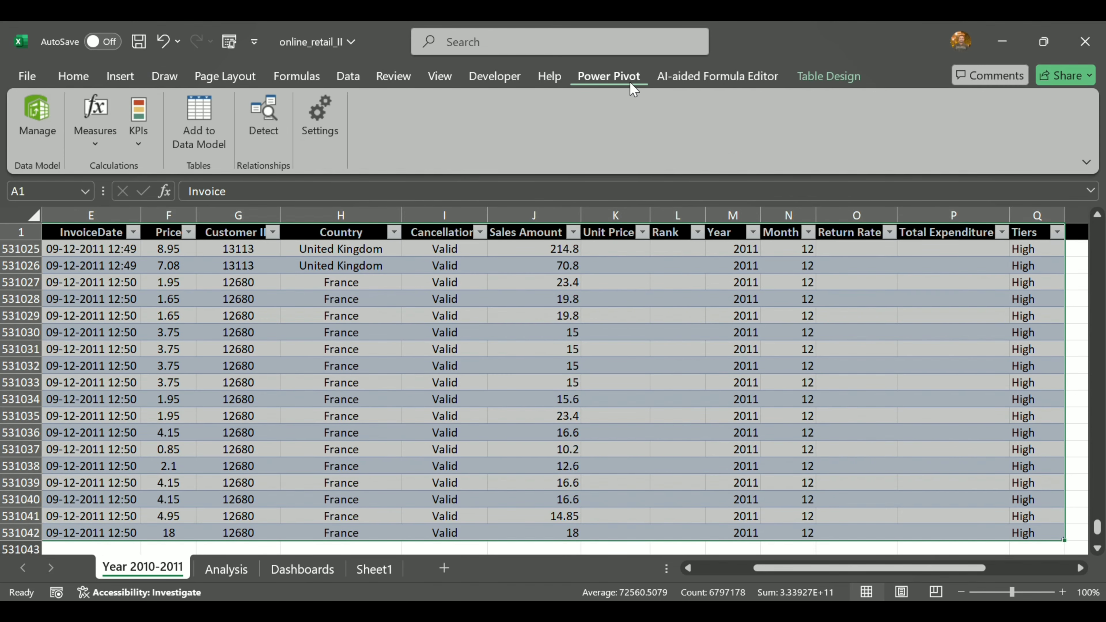
left_click(213, 140)
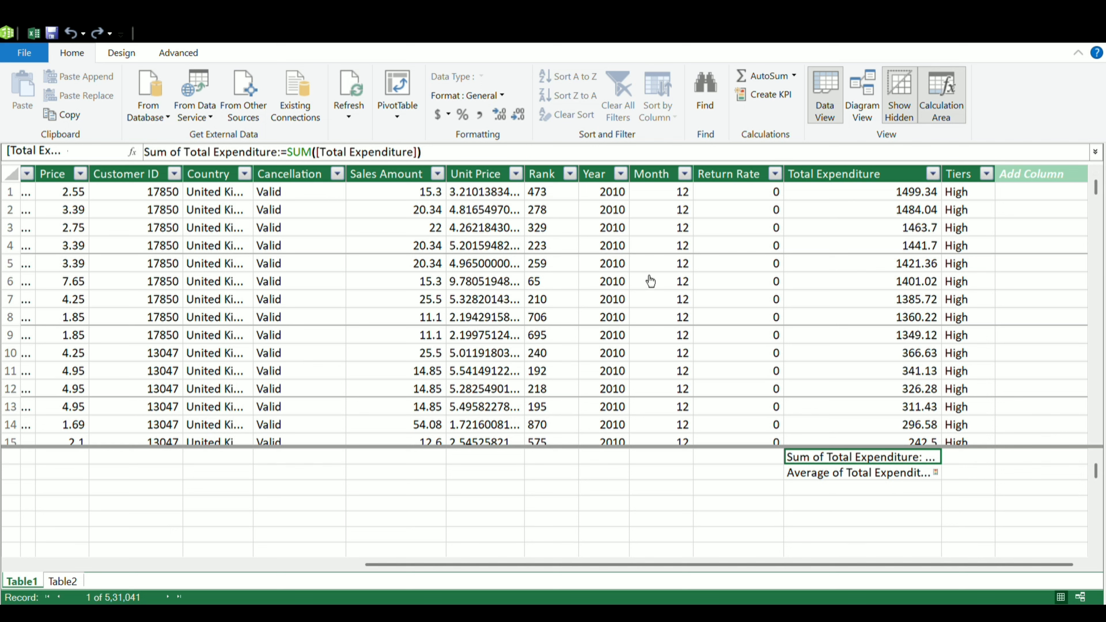
Step: Check the Average of Total Expenditure measure, then add a Count measure beneath the Month column and widen that column
left_click(862, 475)
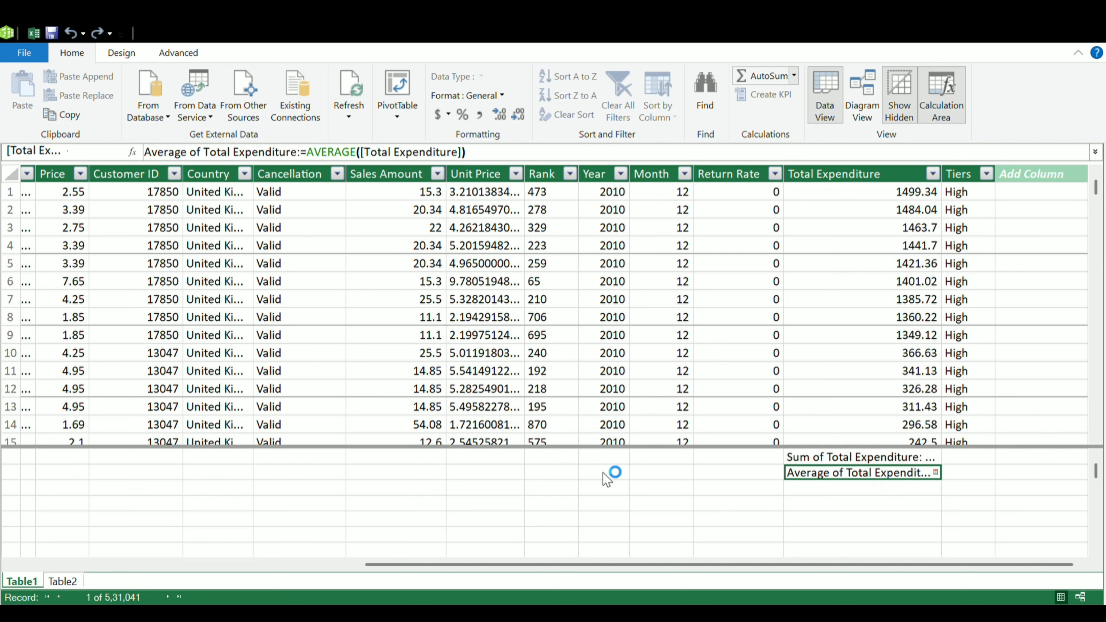
left_click(659, 461)
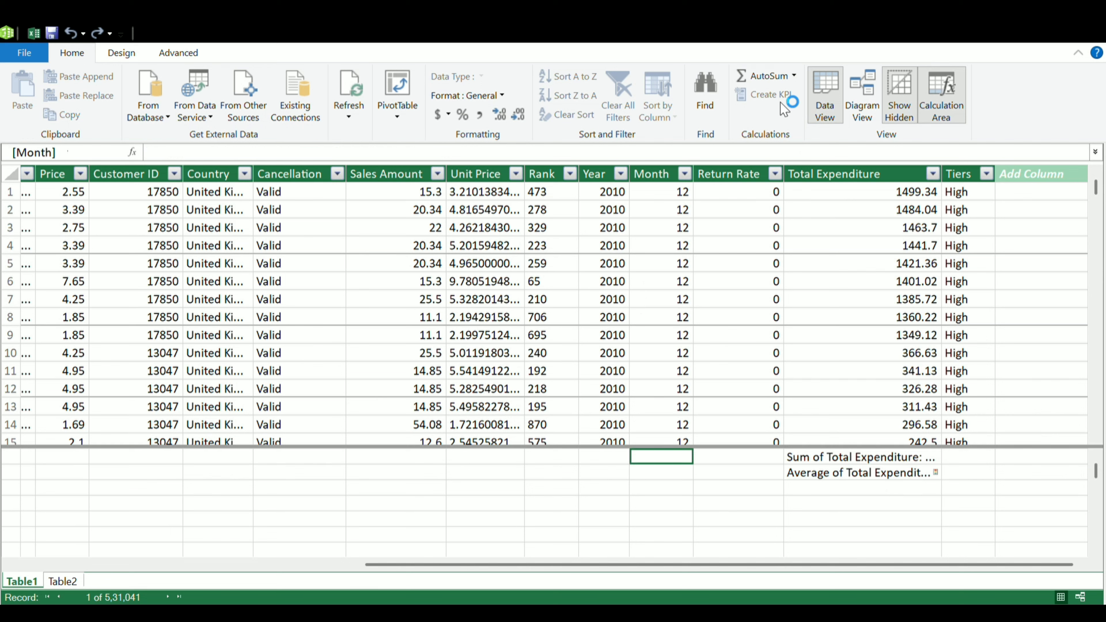
left_click(794, 77)
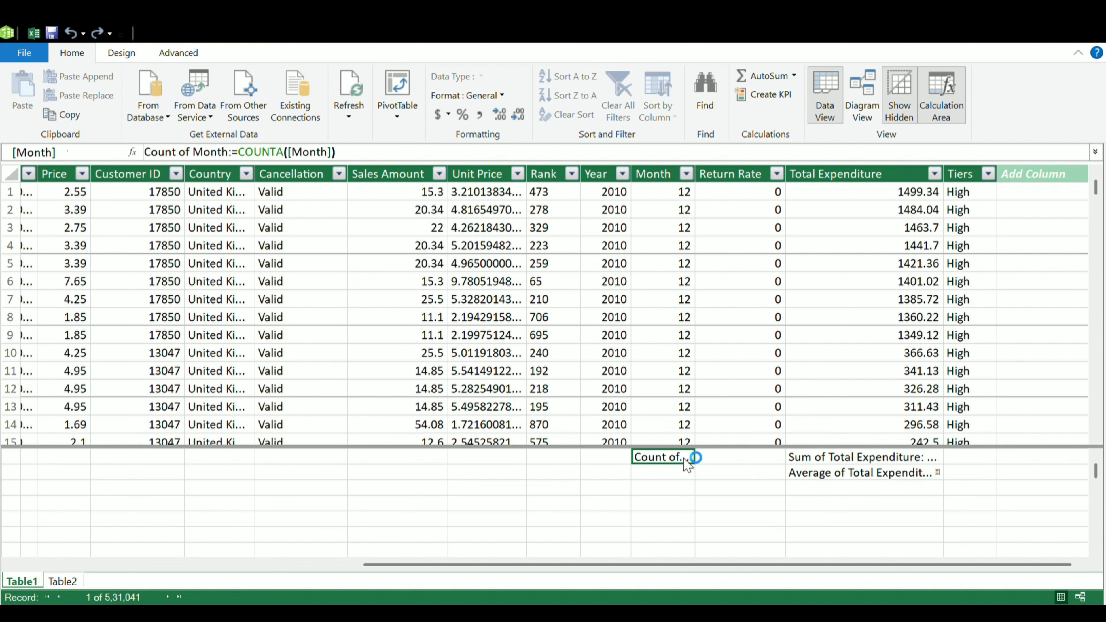
left_click_drag(696, 174, 754, 172)
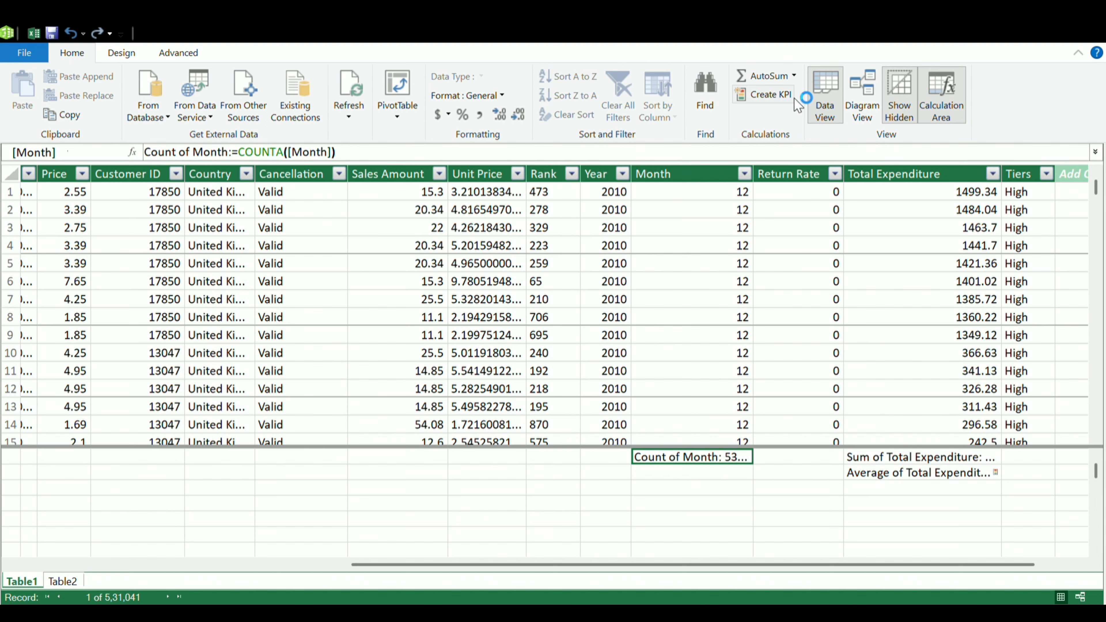
Step: Inspect the Average and Sum of Total Expenditure measure formulas, then start creating a KPI from the Sum measure
left_click(936, 476)
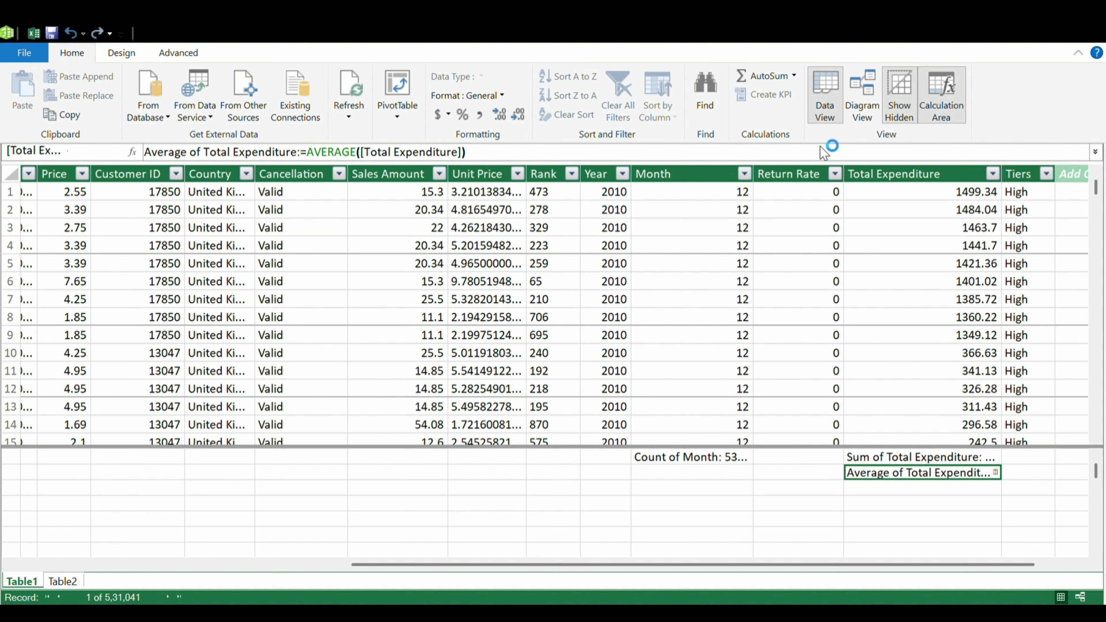
left_click(975, 459)
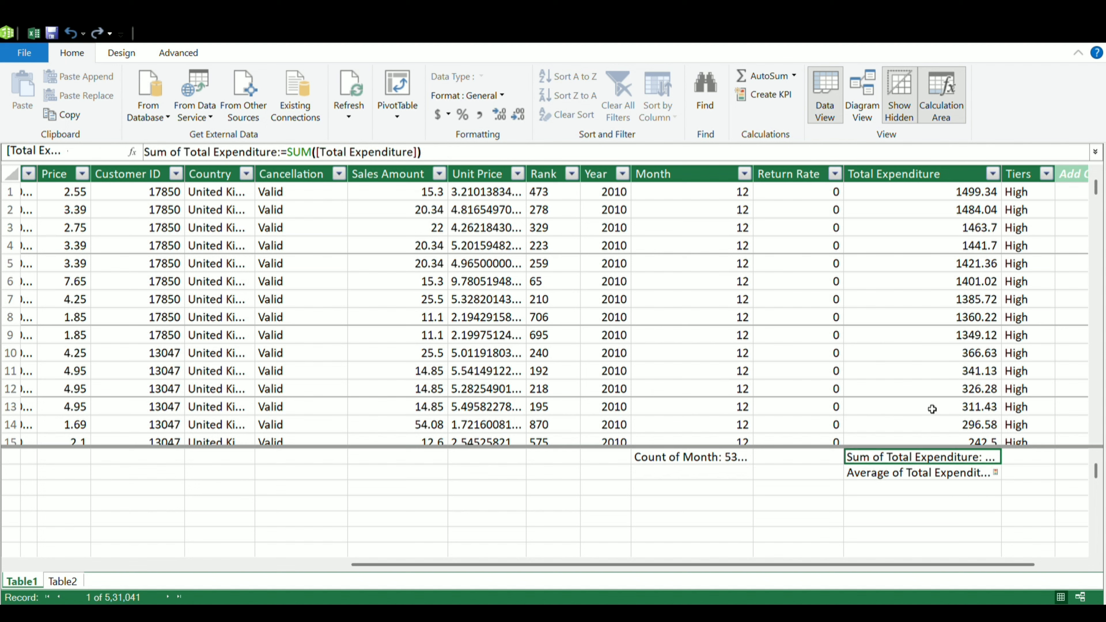
left_click(771, 98)
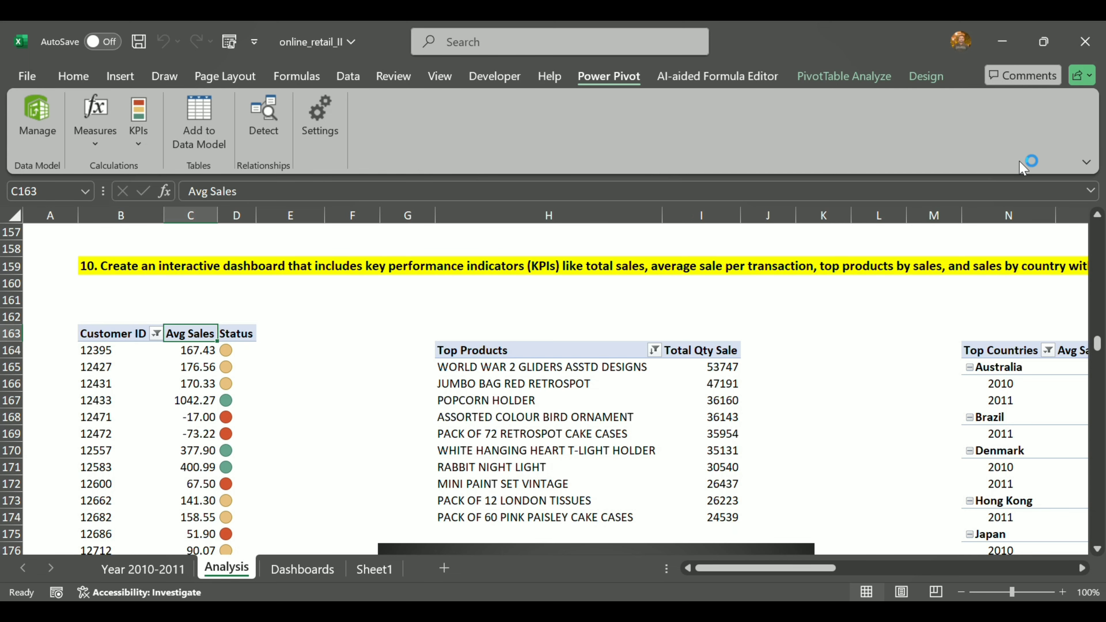
Step: Display the field list of the customer average sales pivot table and examine Table1's fields and measures
scroll(162, 321, "down", 1)
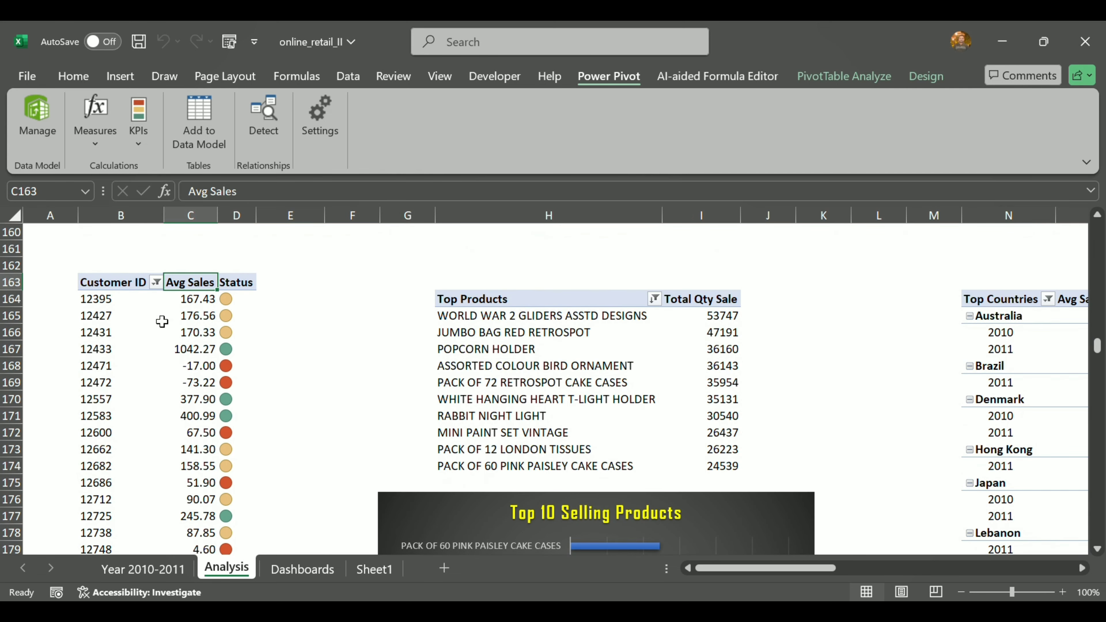
key("Left")
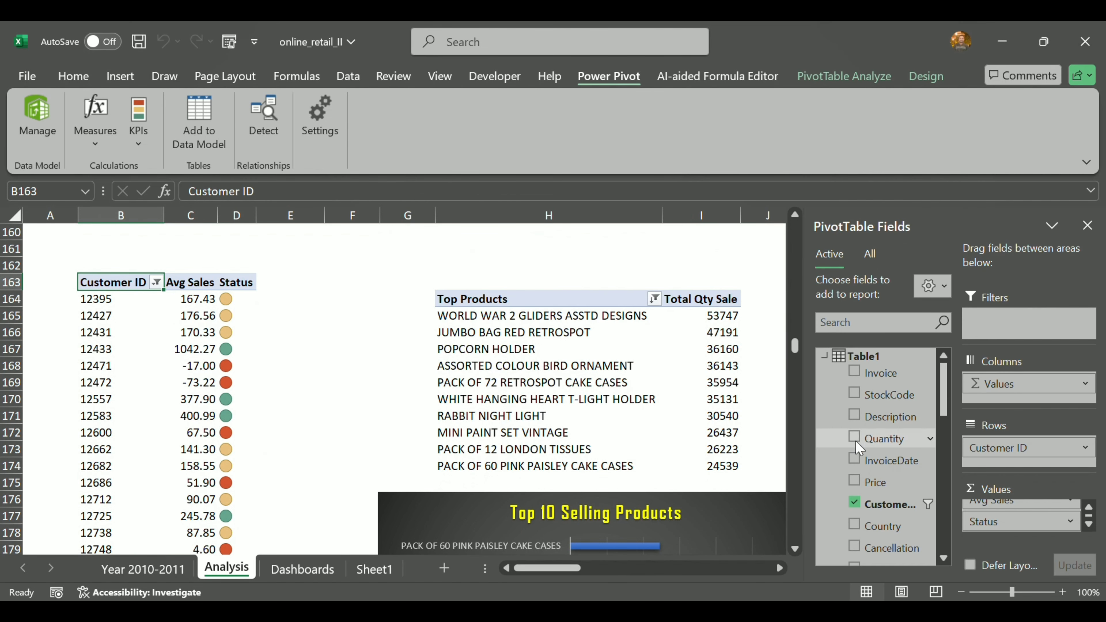
scroll(858, 439, "down", 2)
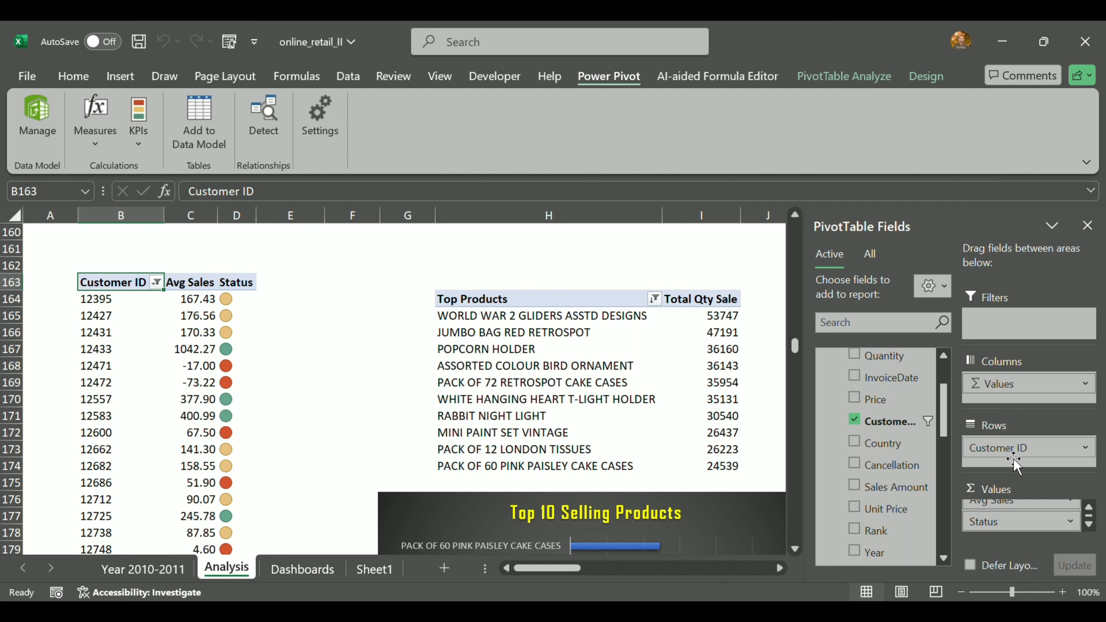
scroll(1028, 513, "up", 1)
scroll(1027, 522, "down", 1)
scroll(888, 479, "down", 5)
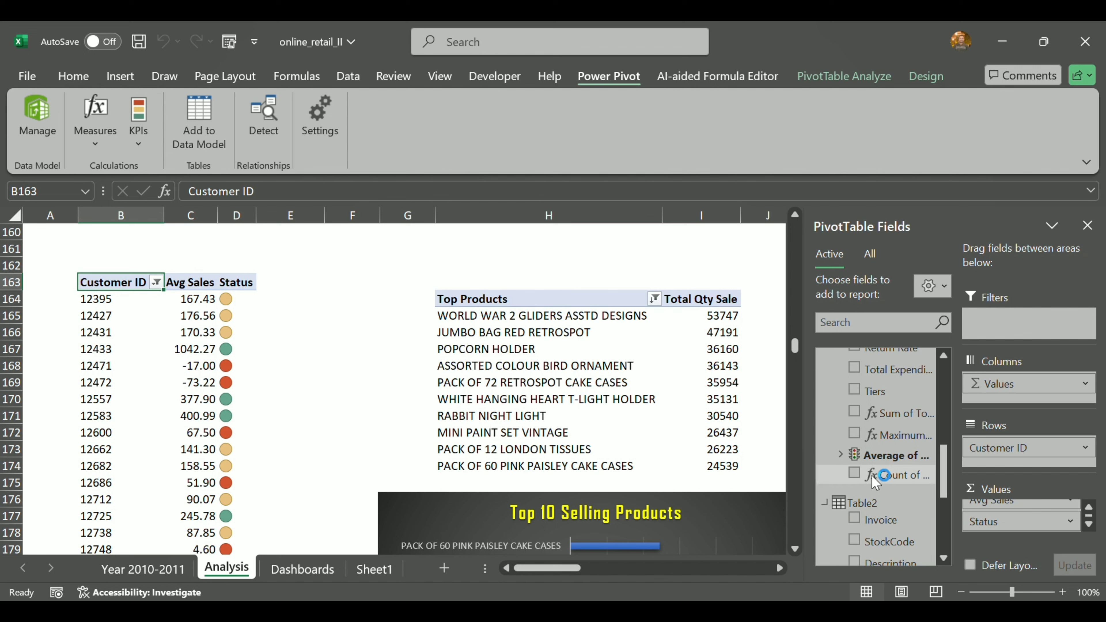
scroll(897, 494, "up", 2)
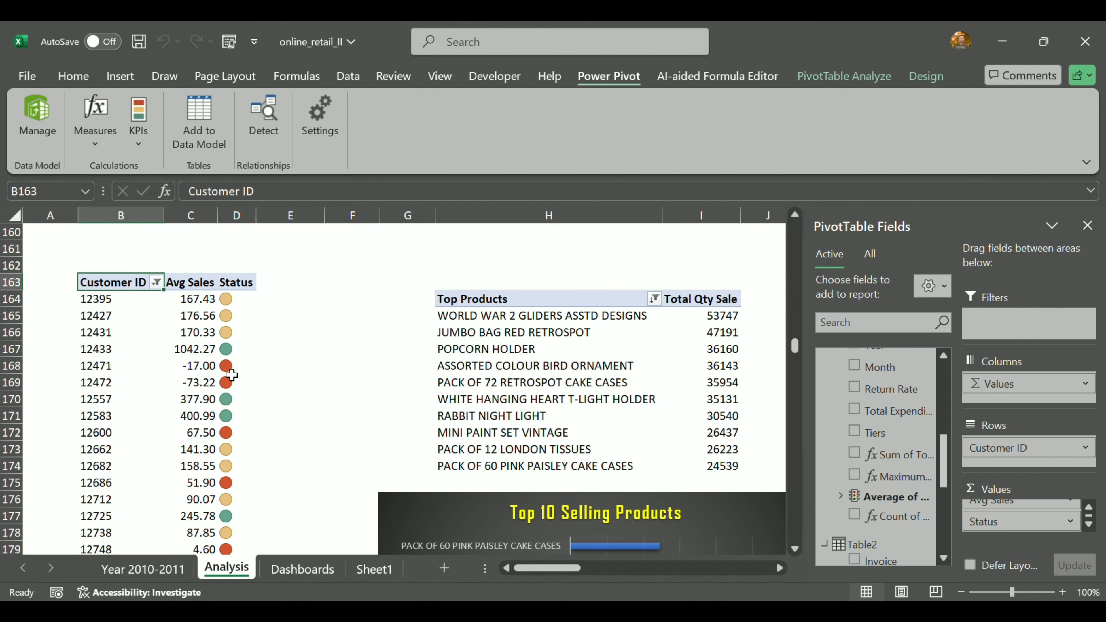
Step: Review the Avg Sales values and coloured Status indicators down the customer table, returning to its header
scroll(224, 462, "down", 4)
scroll(224, 463, "down", 6)
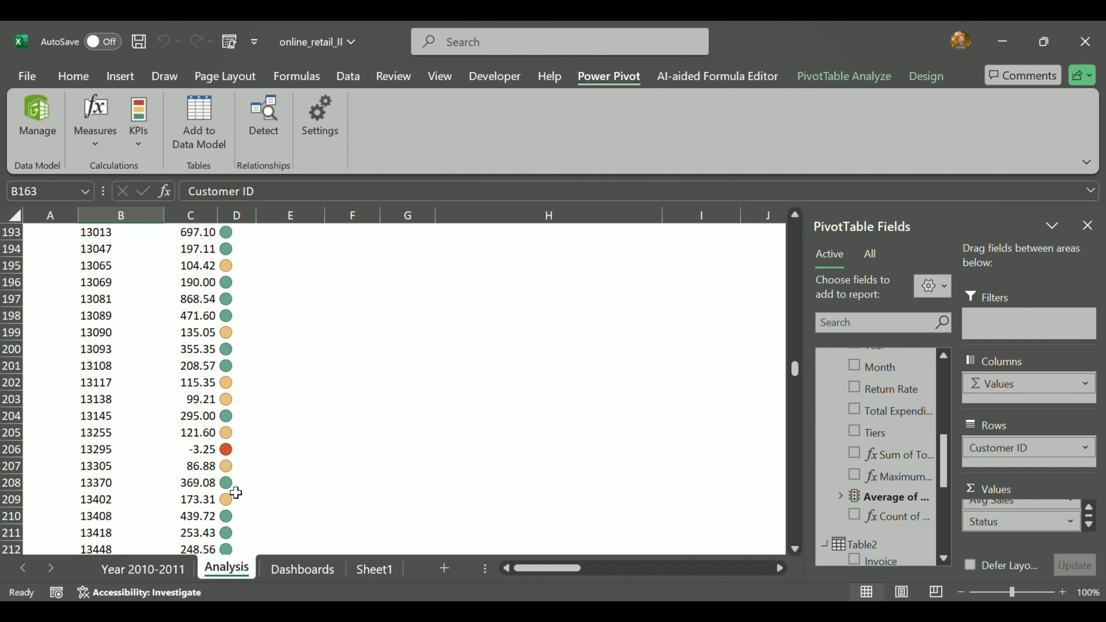
scroll(231, 482, "up", 11)
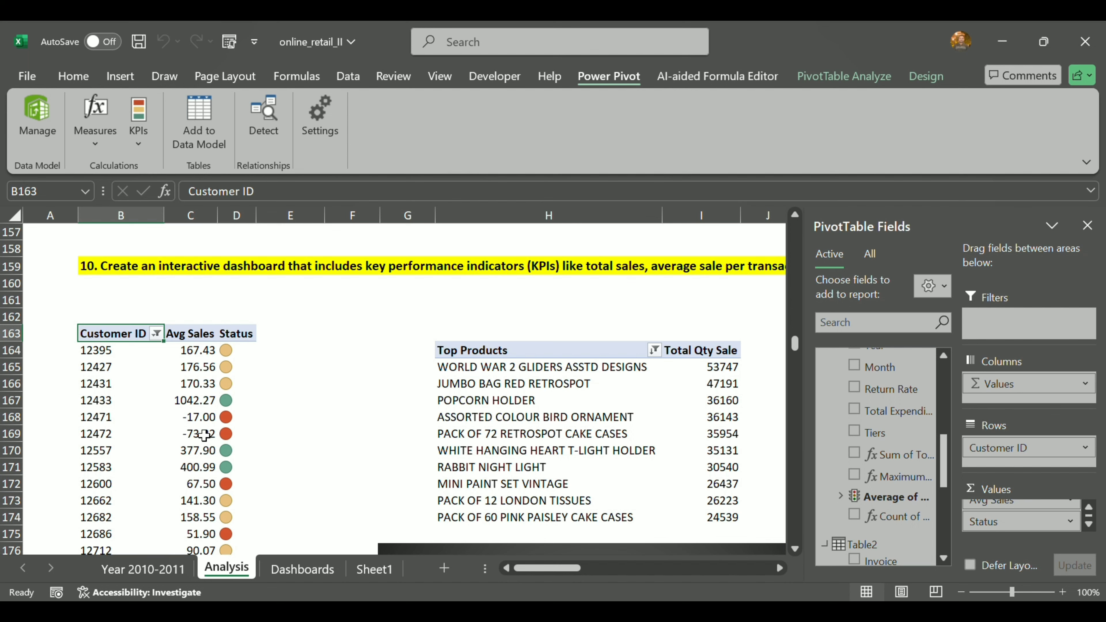
Step: Examine the Top Products pivot table's fields, its Total Qty Sale figures and its two highest-selling products
left_click(528, 350)
scroll(529, 323, "down", 1)
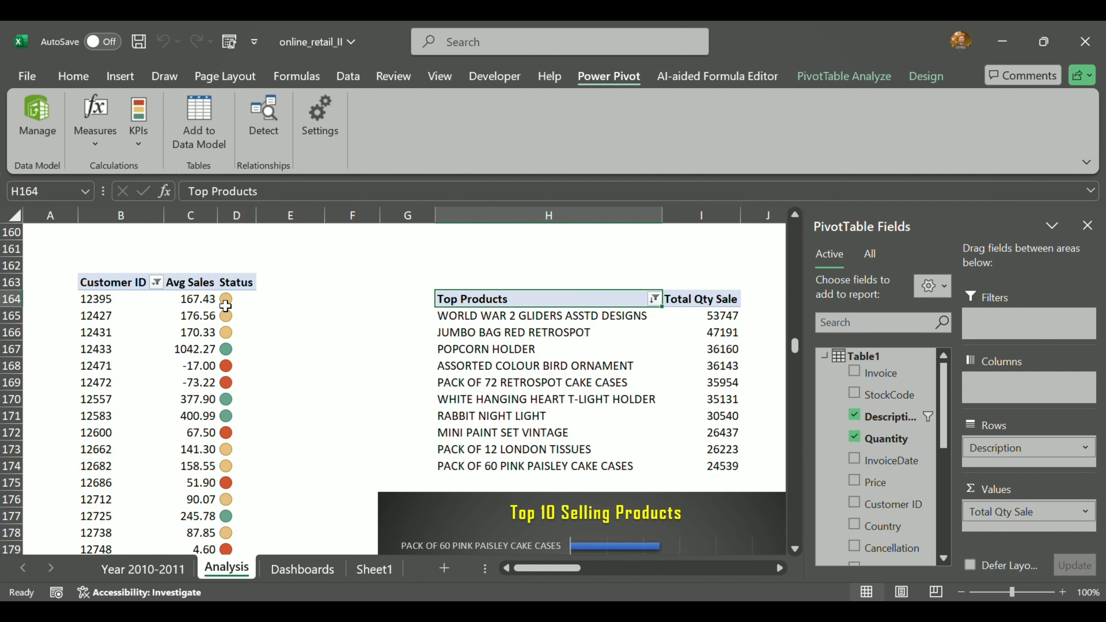
scroll(665, 414, "up", 2)
scroll(670, 365, "down", 1)
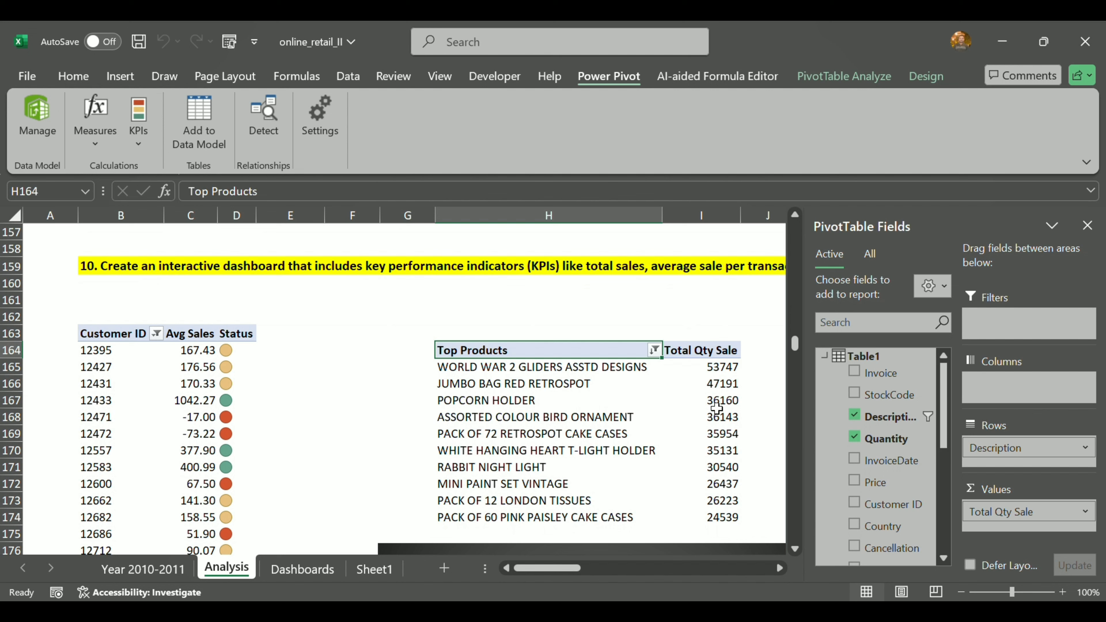
left_click(549, 374)
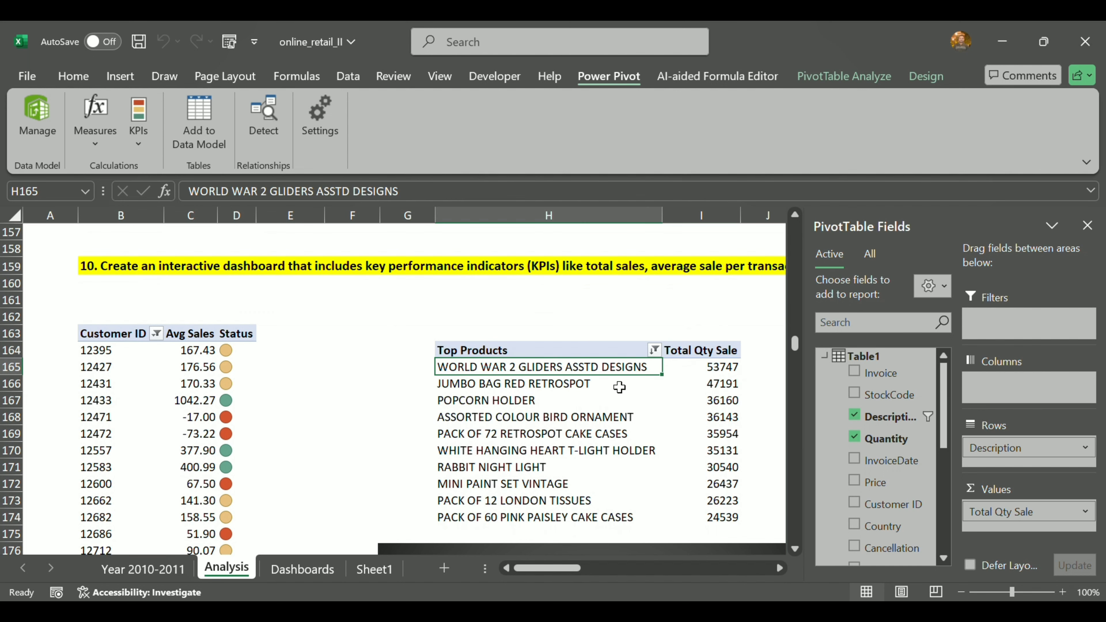
scroll(617, 394, "down", 2)
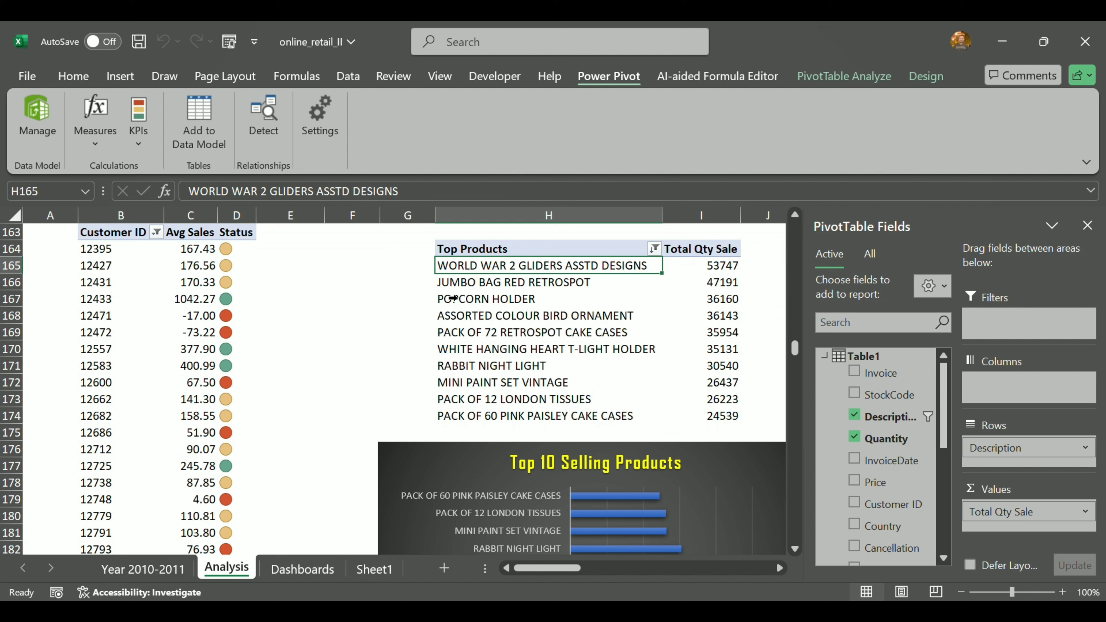
key("Down")
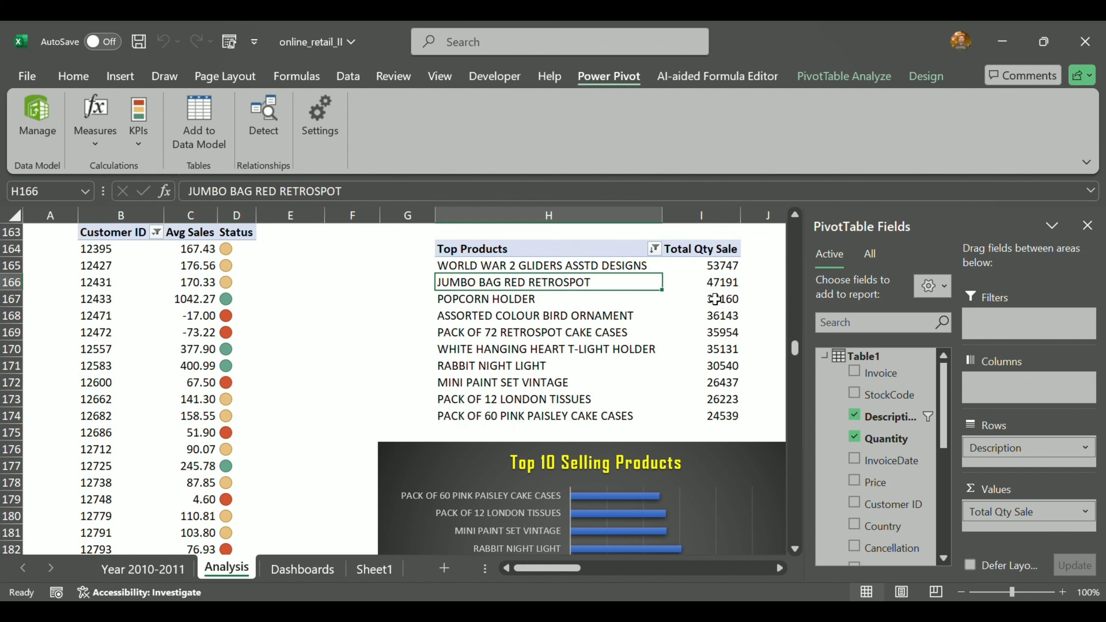
scroll(662, 310, "down", 2)
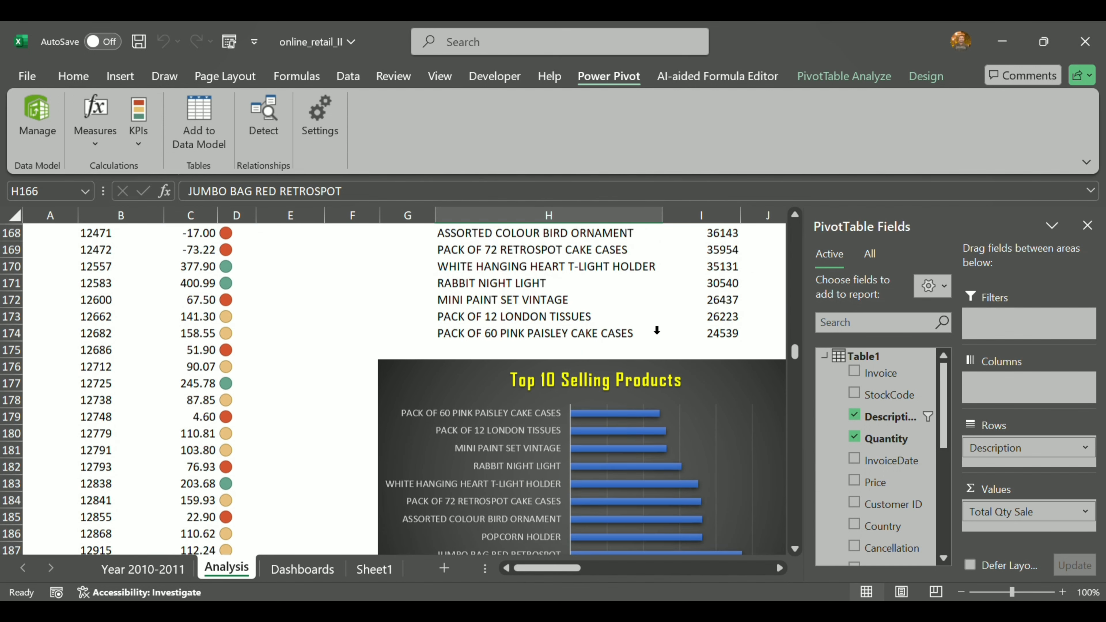
scroll(613, 323, "up", 2)
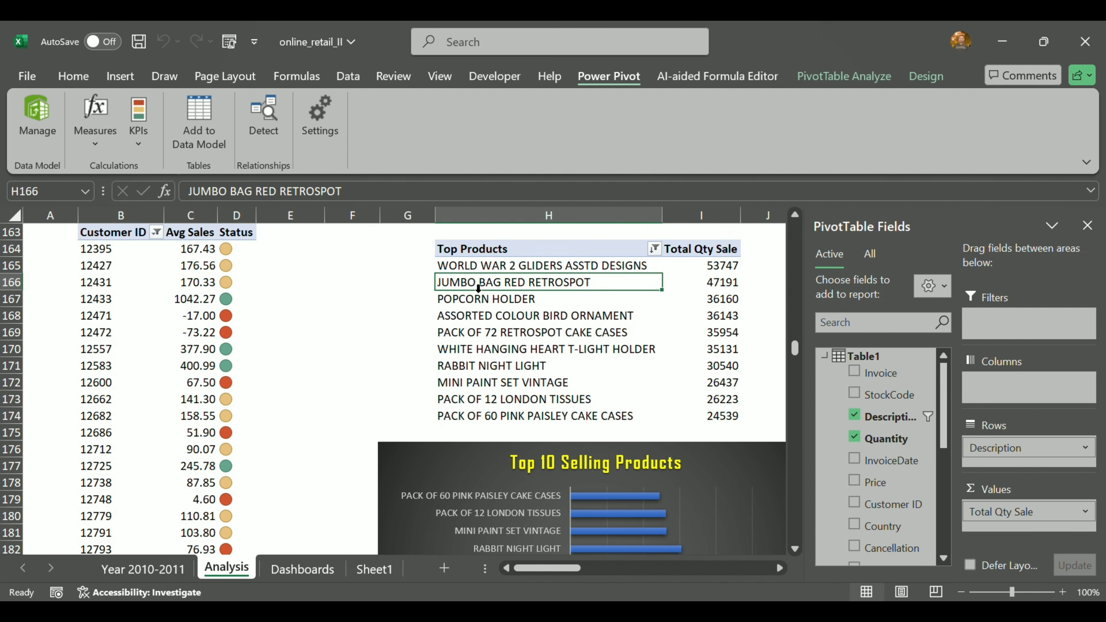
Step: View the whole Top 10 Selling Products bar chart below the Top Products table
scroll(486, 321, "down", 5)
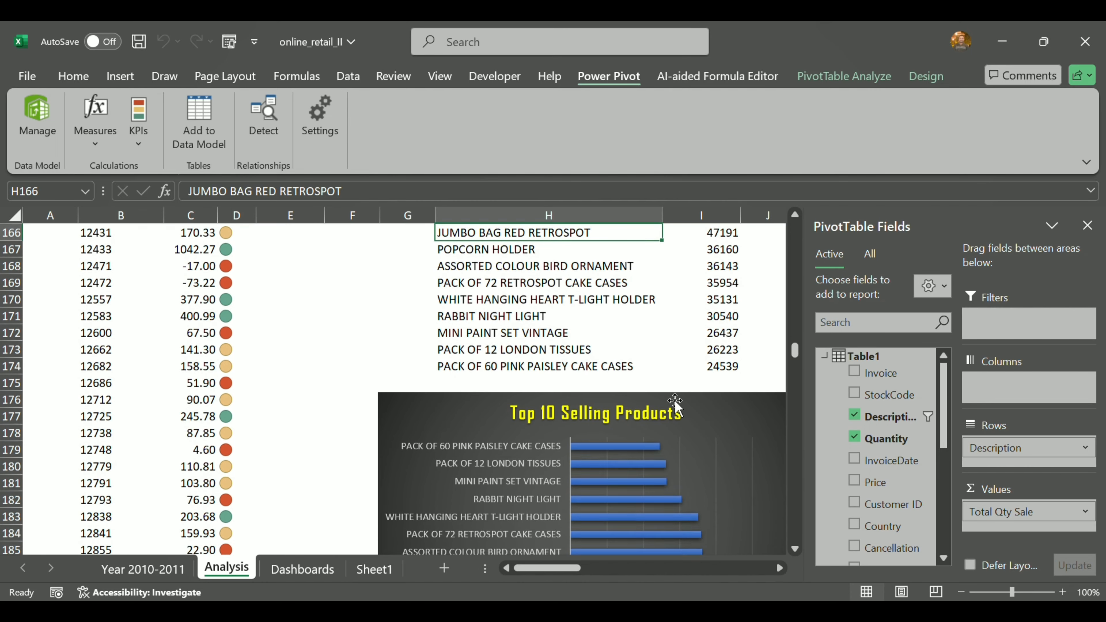
scroll(714, 431, "up", 1)
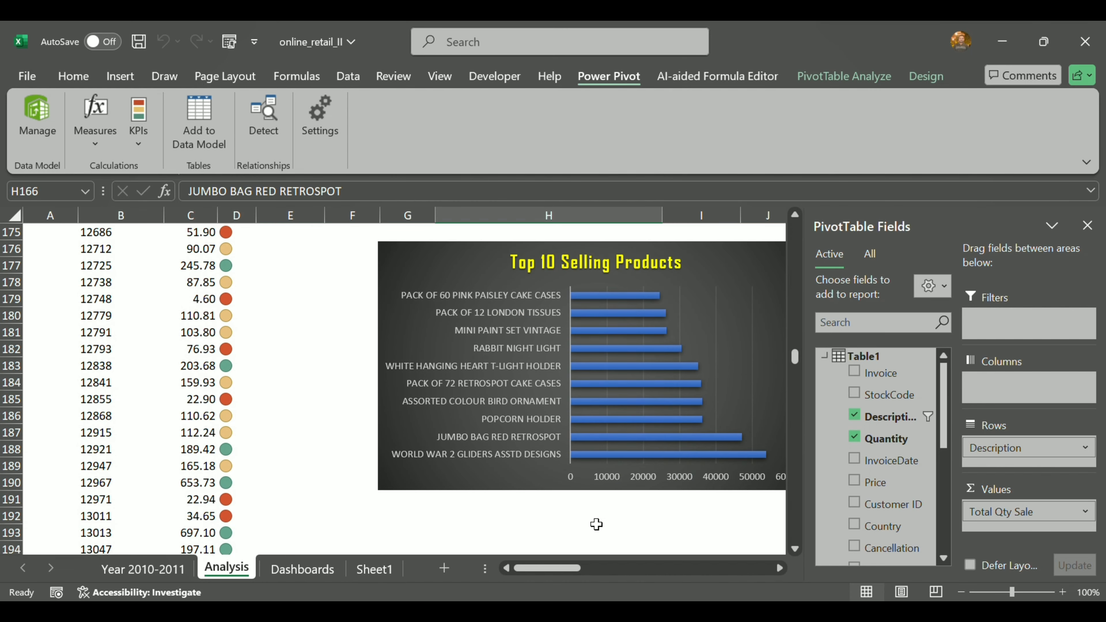
left_click_drag(564, 568, 593, 569)
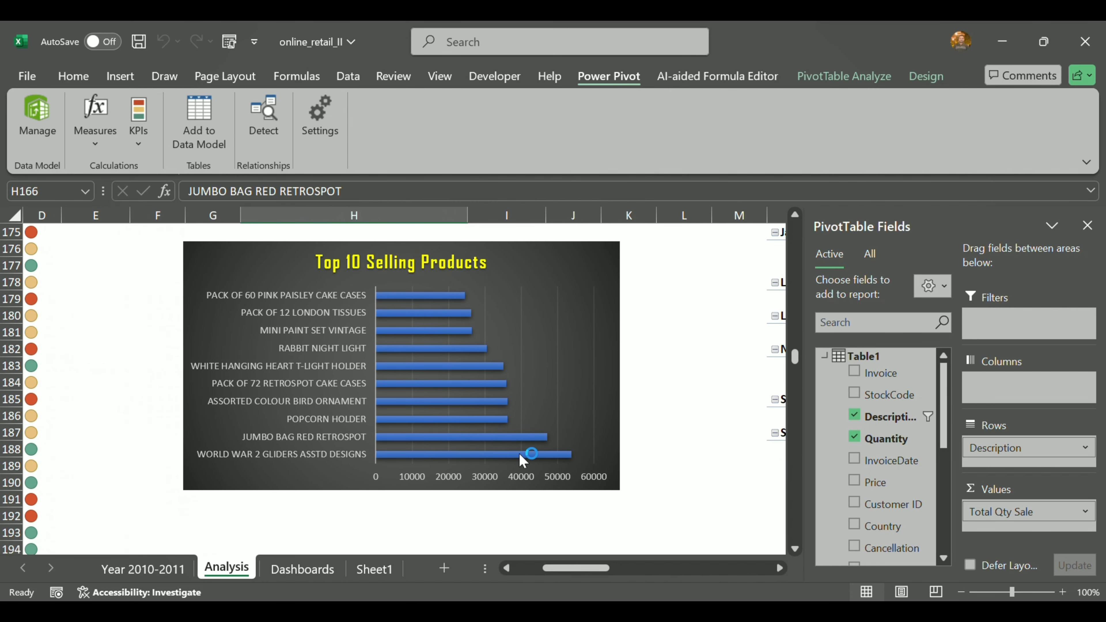
scroll(614, 504, "up", 3)
scroll(659, 503, "down", 2)
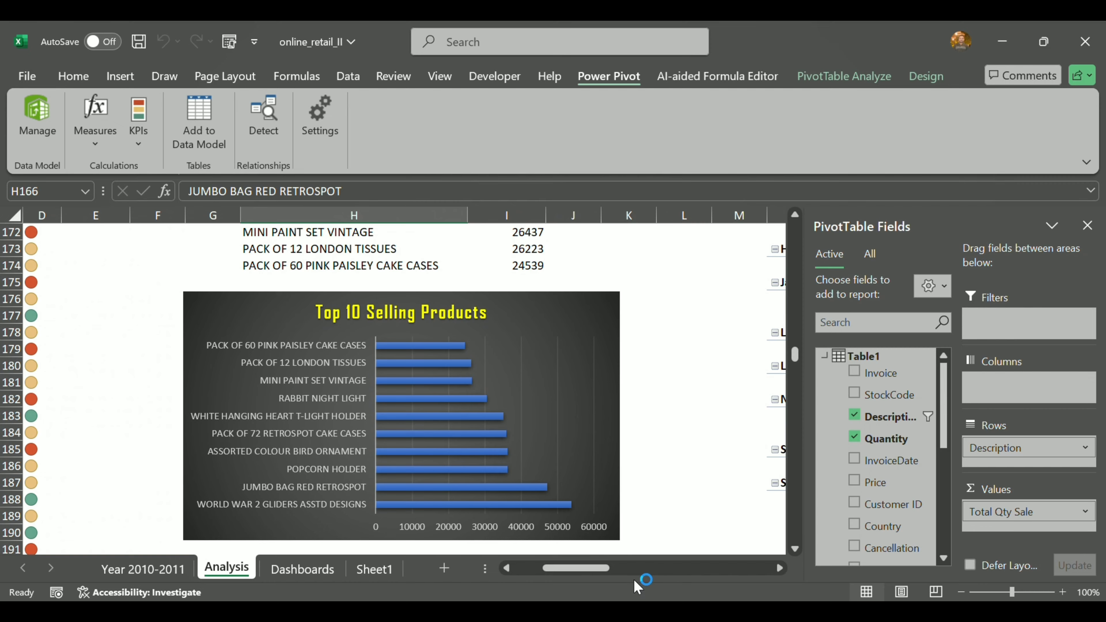
Step: Select the Top Countries pivot table on the Analysis sheet to display its fields
mouse_move(654, 582)
left_mouse_down()
mouse_move(638, 583)
mouse_move(652, 572)
left_mouse_up()
scroll(476, 387, "up", 5)
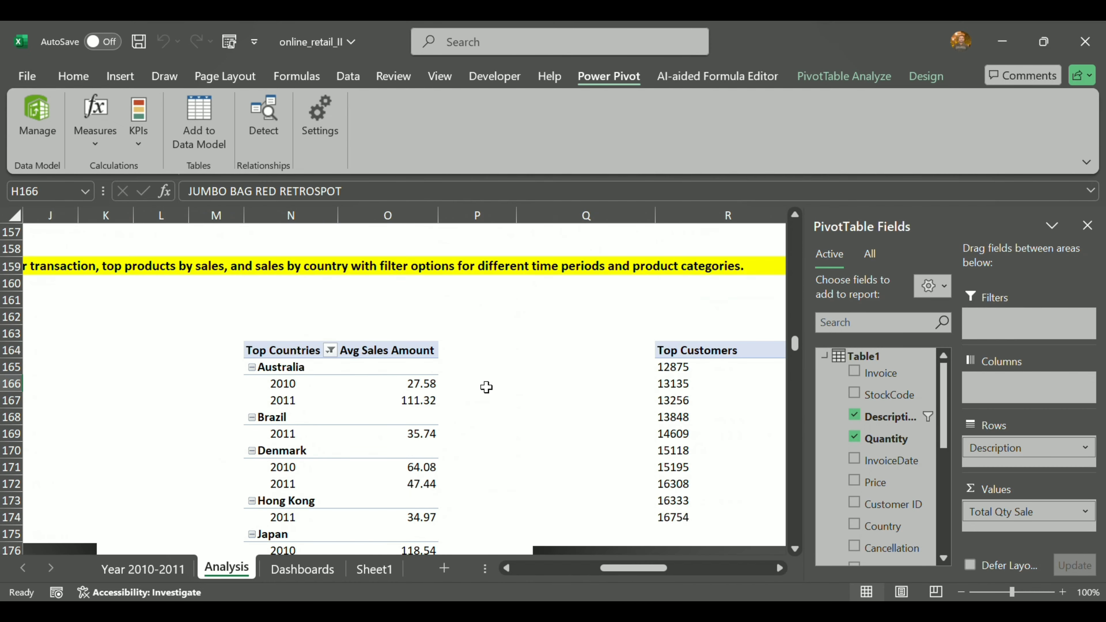
scroll(637, 446, "up", 1)
scroll(353, 432, "down", 1)
scroll(564, 443, "down", 2)
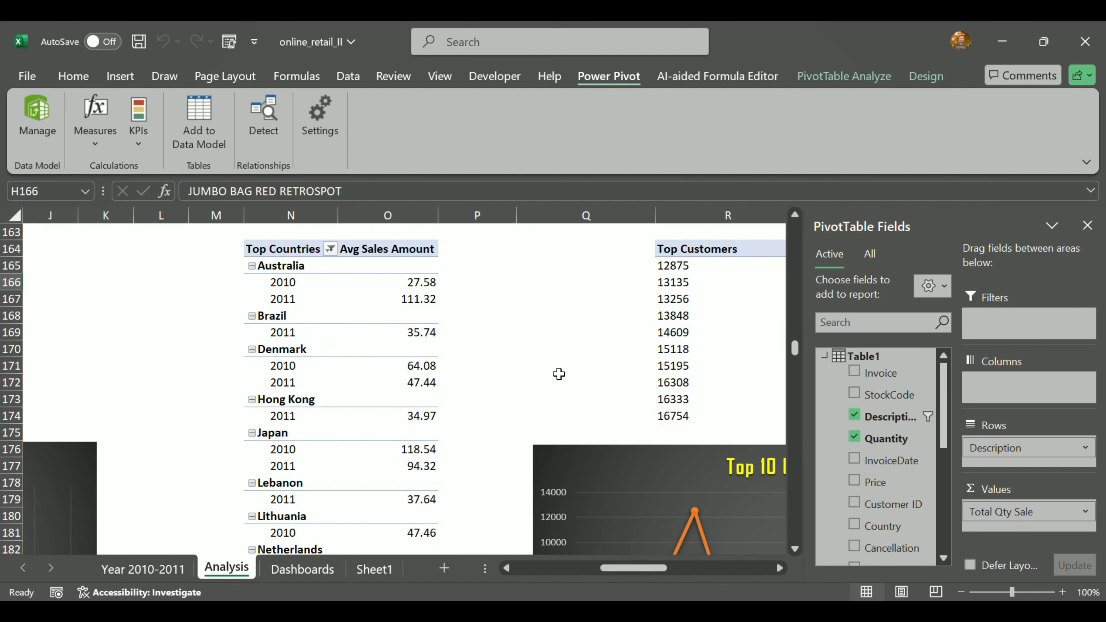
left_click(291, 258)
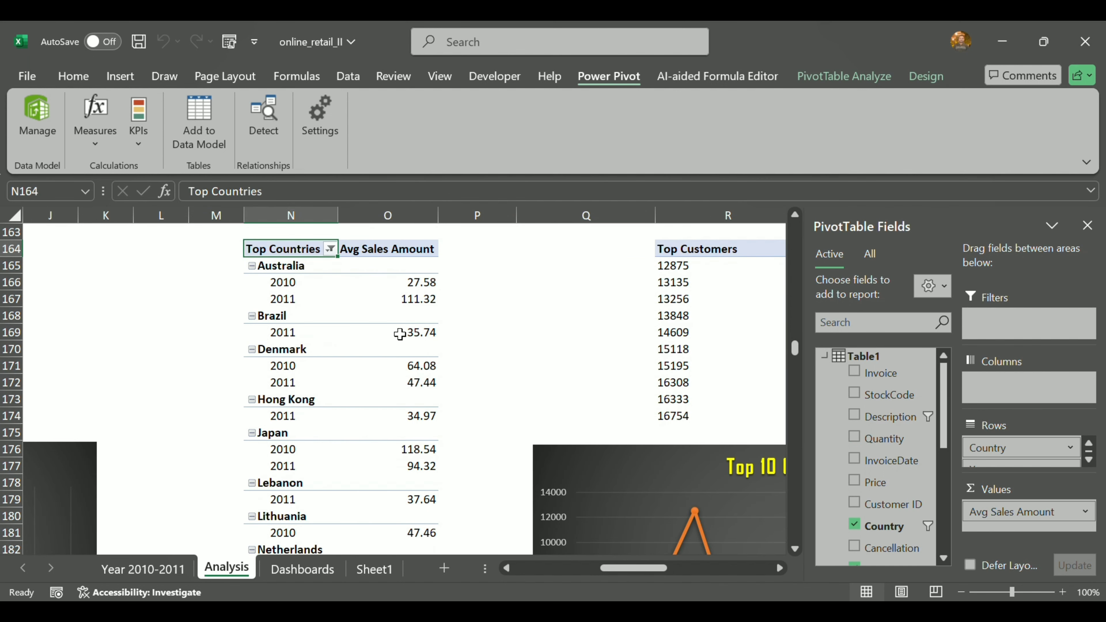
Step: Review the average sales amounts by country and year throughout the Top Countries table
scroll(518, 368, "up", 2)
scroll(562, 383, "down", 1)
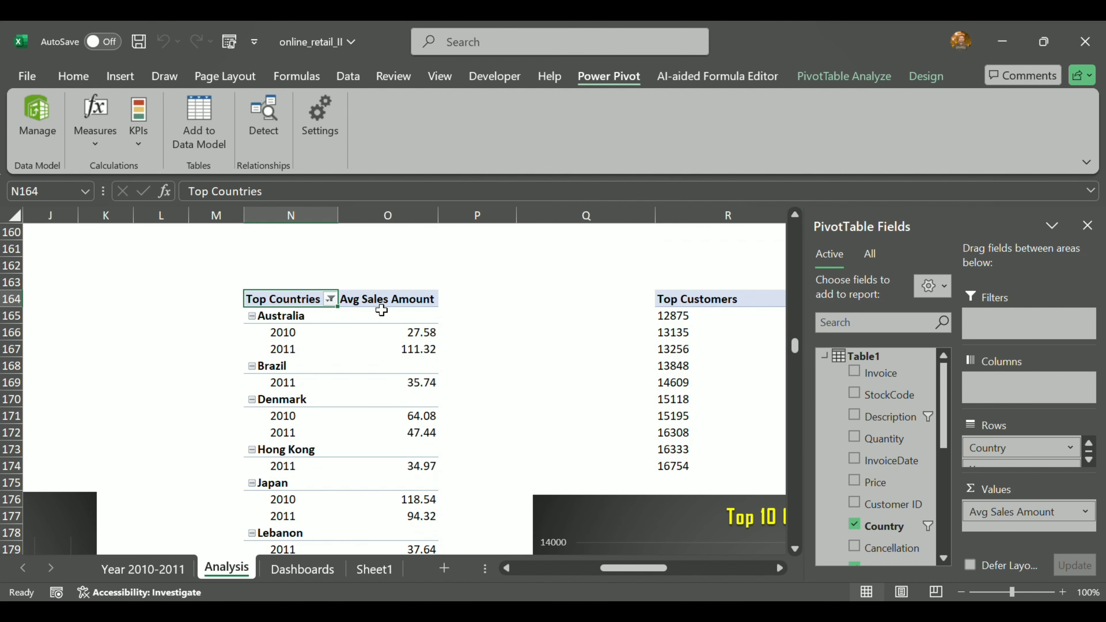
left_click(358, 304)
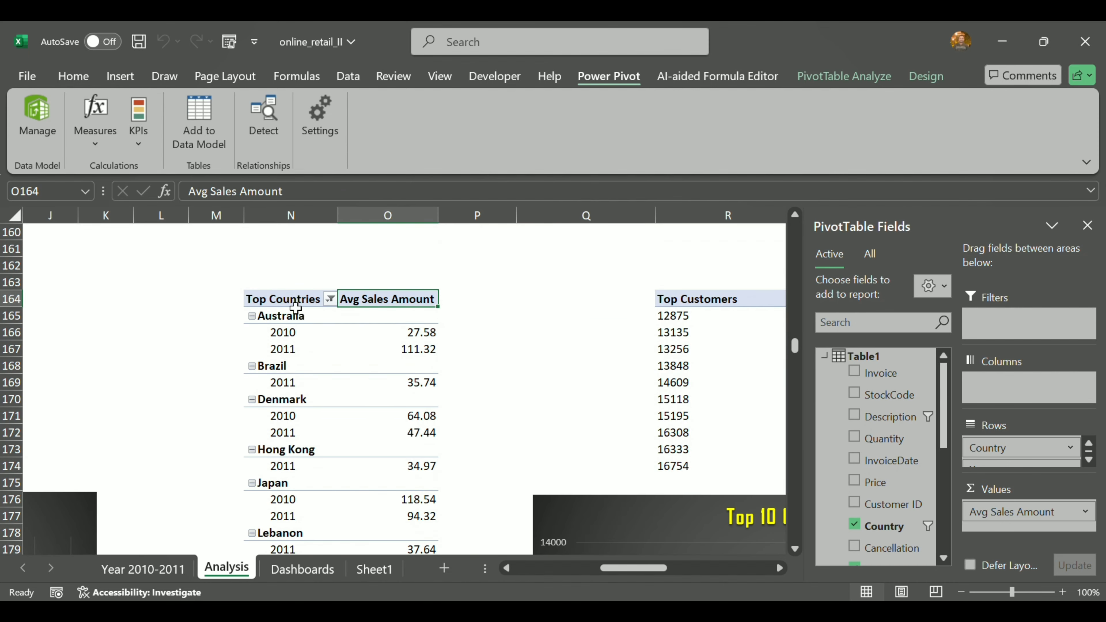
left_click(288, 301)
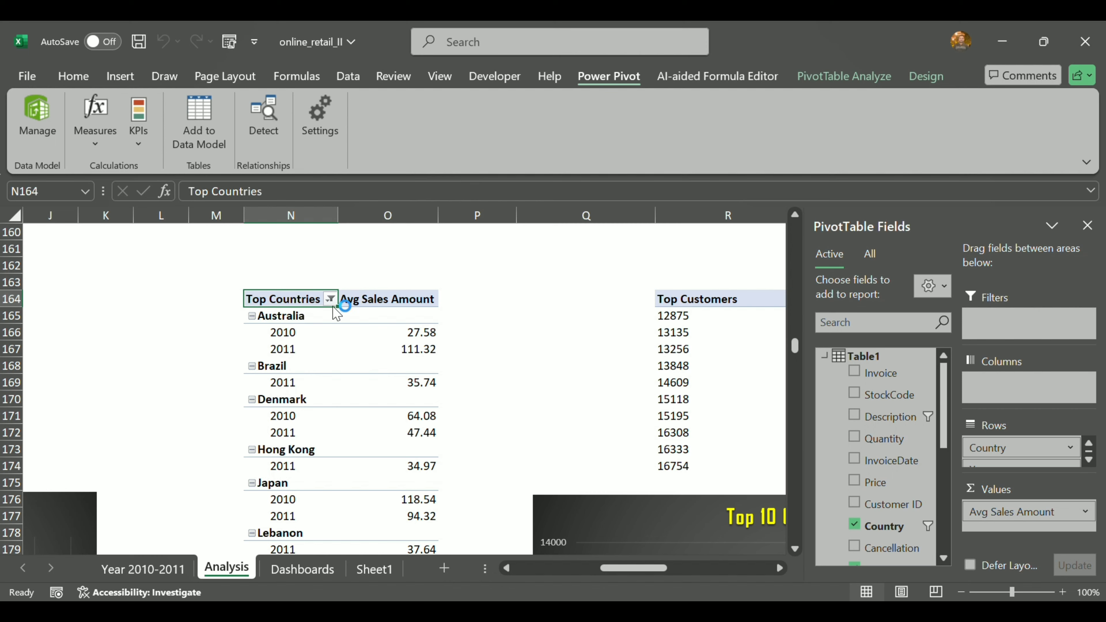
scroll(353, 385, "down", 7)
scroll(348, 462, "up", 3)
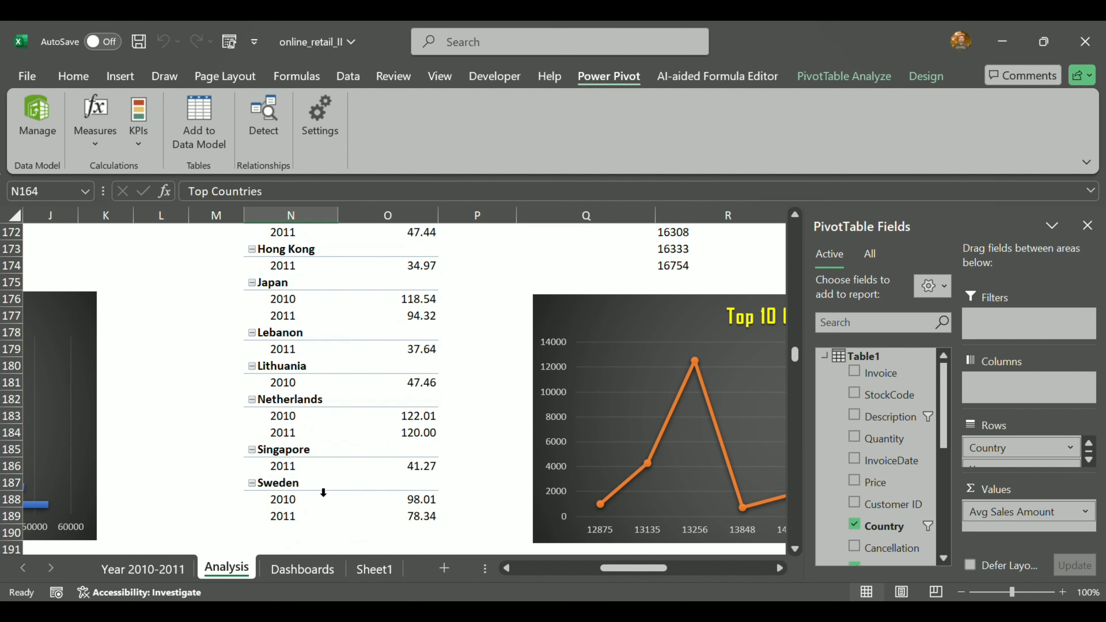
scroll(323, 492, "up", 5)
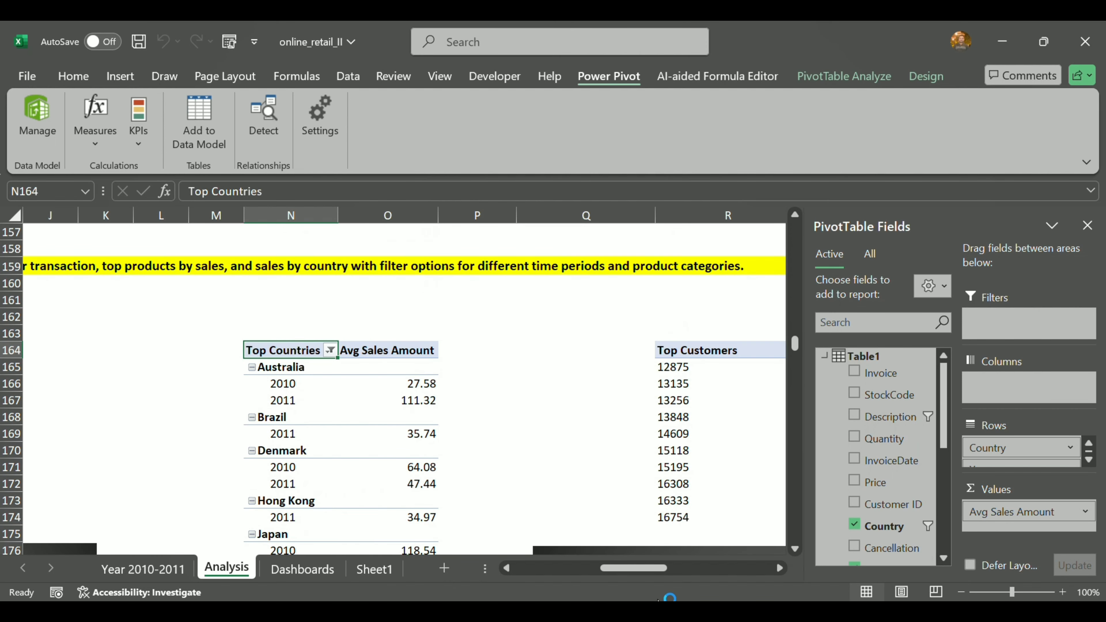
Step: Review the Top Customers table's Average of Quantity values and the line chart beneath it
scroll(648, 571, "right", 3)
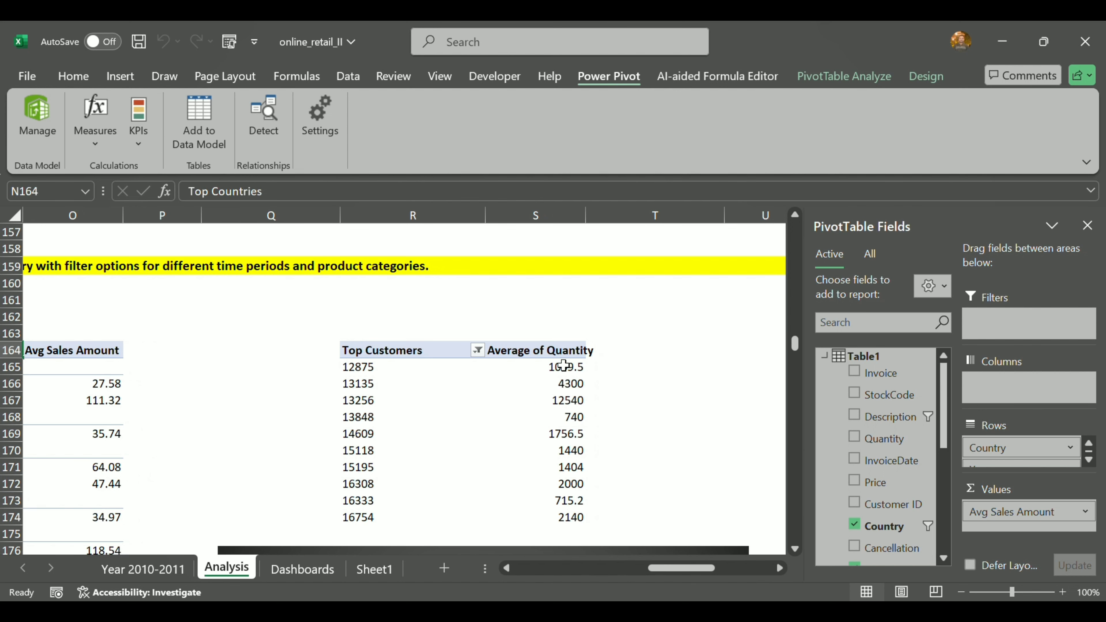
scroll(563, 366, "down", 7)
scroll(639, 454, "up", 3)
scroll(543, 462, "down", 3)
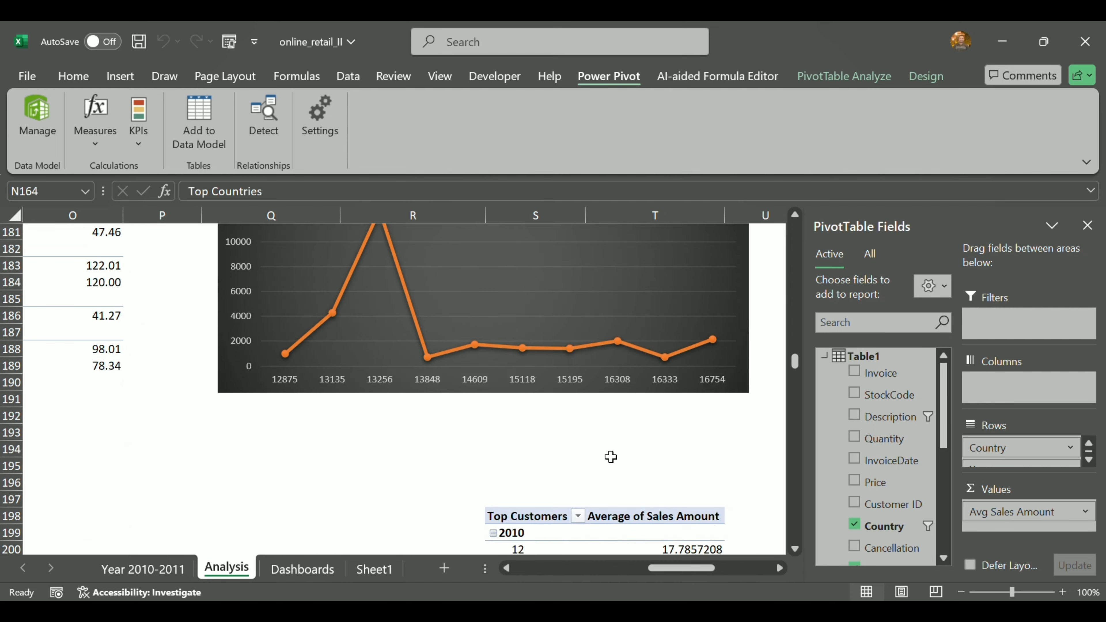
Step: Examine the pie chart titled Total that shows average sales by country and year
scroll(605, 458, "down", 4)
scroll(263, 517, "down", 2)
left_click_drag(656, 569, 605, 569)
scroll(557, 409, "down", 3)
scroll(561, 391, "up", 6)
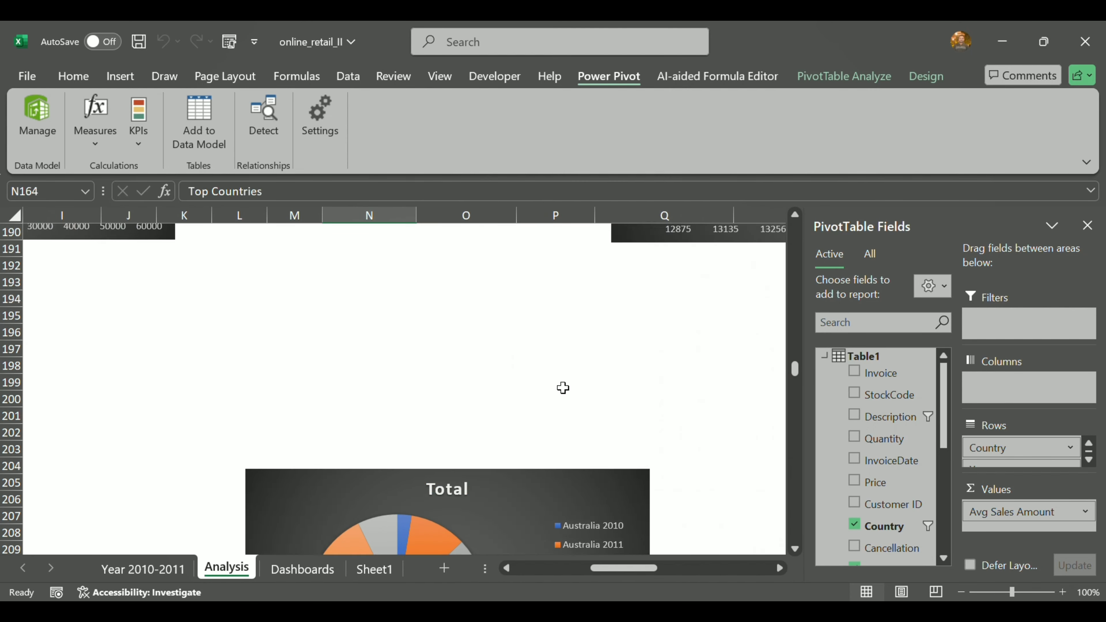
scroll(563, 388, "up", 6)
scroll(506, 474, "down", 11)
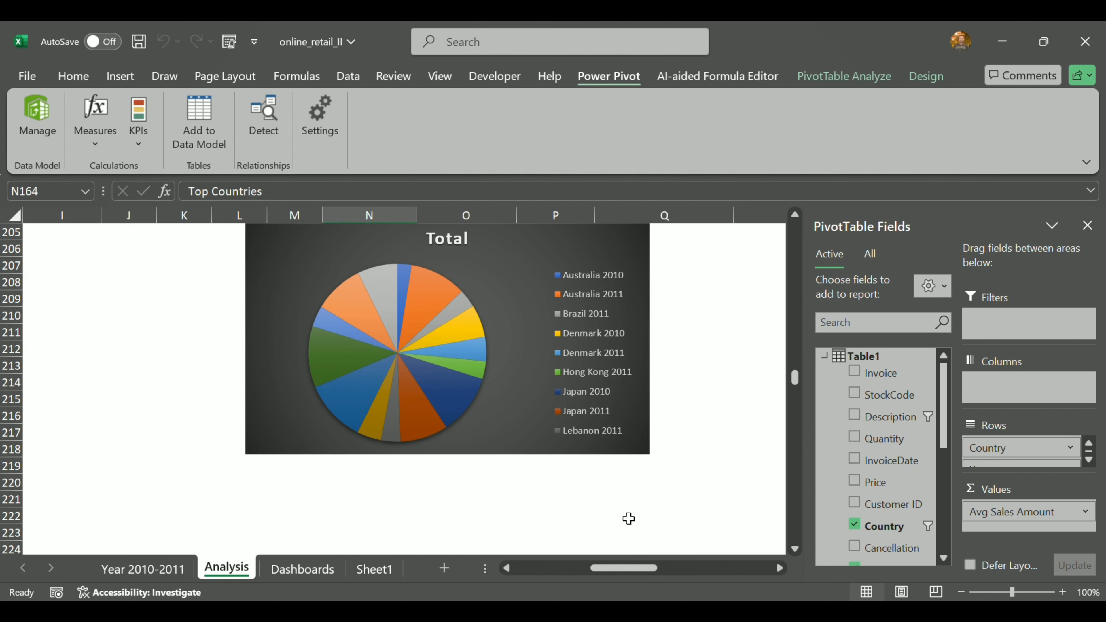
scroll(628, 518, "up", 1)
Step: Review the monthly Average of Sales Amount table for 2009 and 2010 and the Avg Sales 2010-2011 line chart
left_click_drag(627, 568, 719, 583)
scroll(689, 452, "down", 4)
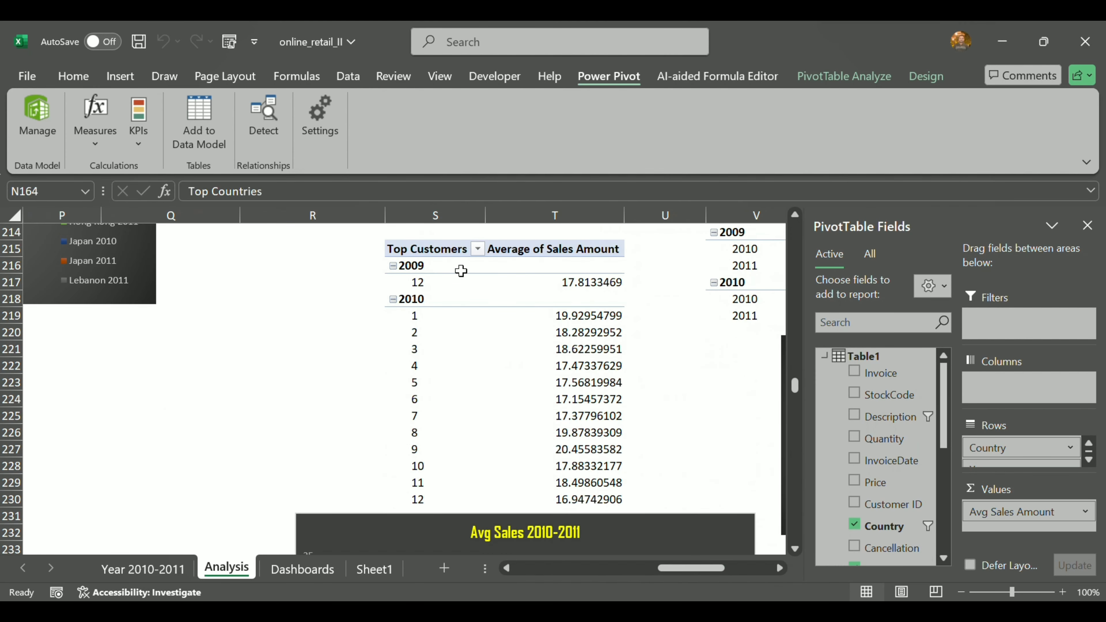
scroll(629, 375, "down", 5)
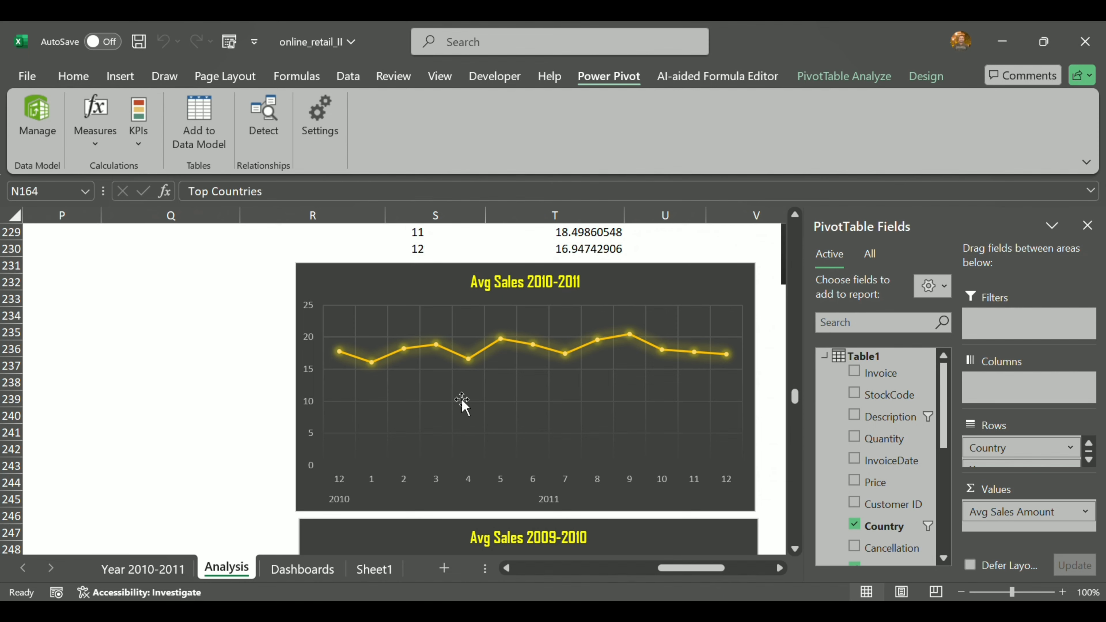
Step: Compare the Avg Sales 2010-2011 line chart with the Avg Sales 2009-2010 line chart beneath it
scroll(479, 414, "down", 5)
scroll(631, 440, "up", 5)
scroll(654, 414, "up", 2)
scroll(654, 413, "down", 6)
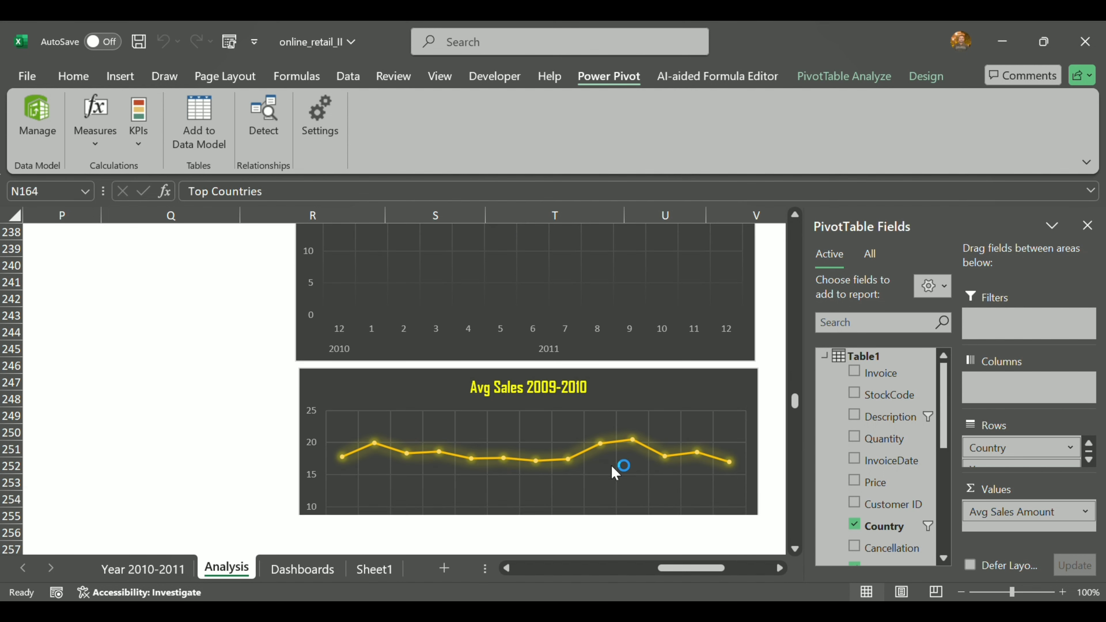
scroll(538, 444, "up", 3)
scroll(674, 492, "up", 7)
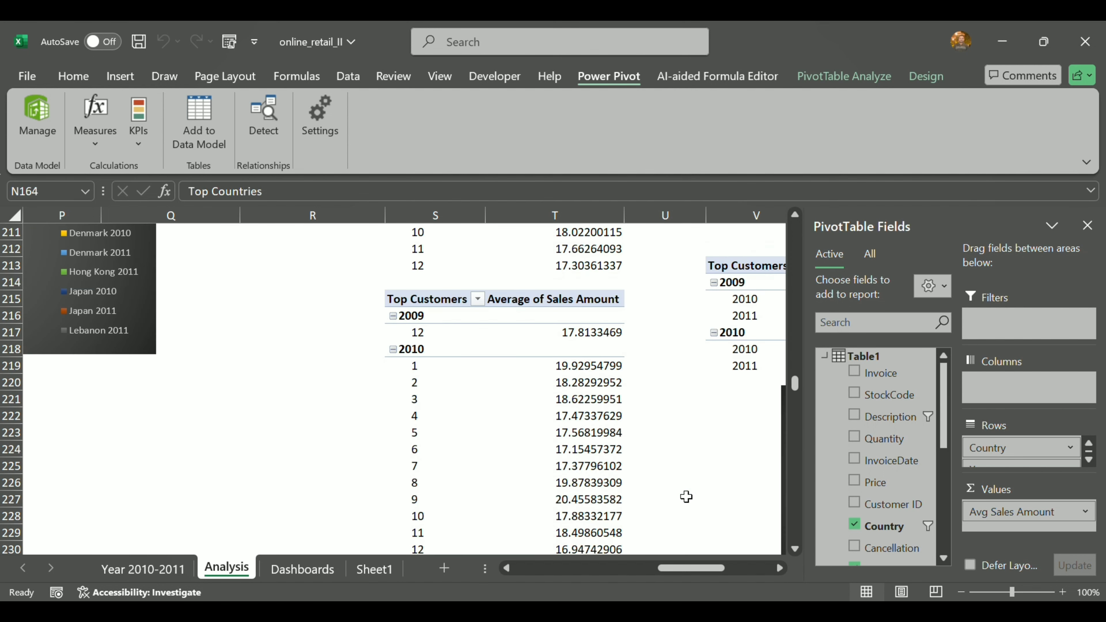
Step: Examine the 2009 and 2010 comparison pivot table with Average of Sales Amount and Average of Sales Amount2, and its column chart
scroll(705, 571, "right", 1)
scroll(705, 571, "right", 5)
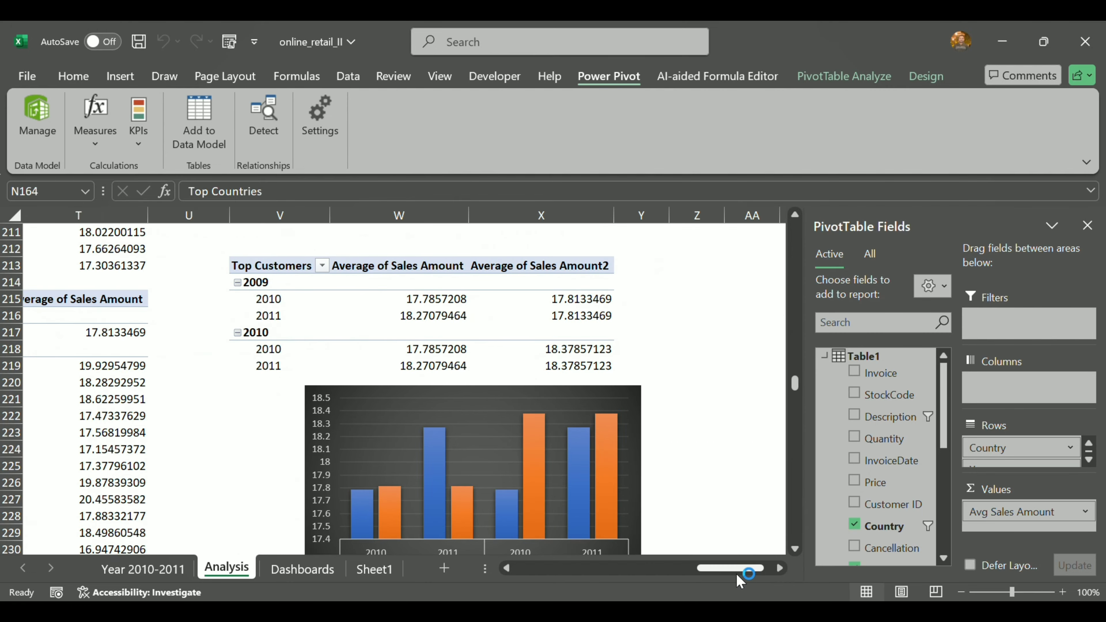
scroll(692, 377, "up", 4)
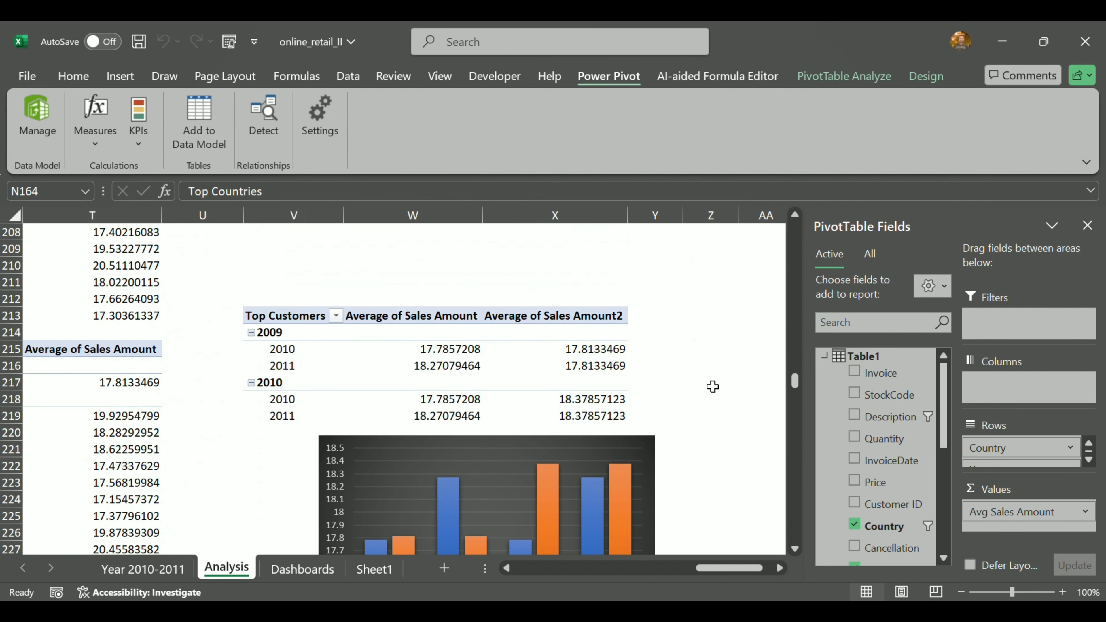
scroll(381, 331, "down", 1)
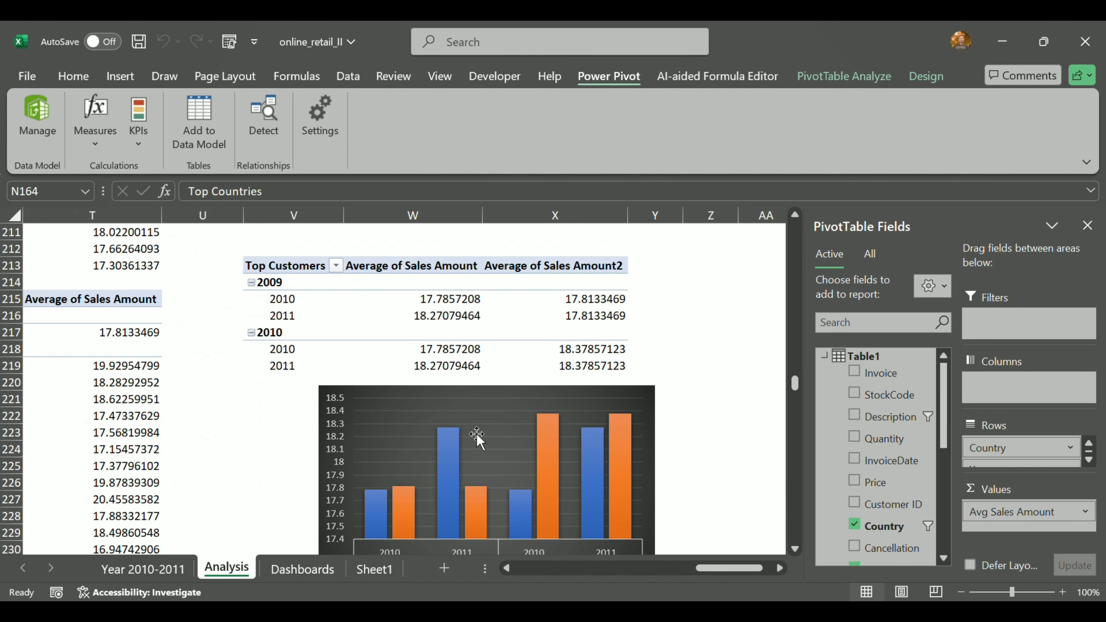
scroll(478, 357, "down", 4)
scroll(610, 392, "up", 2)
scroll(649, 407, "down", 4)
scroll(649, 407, "down", 2)
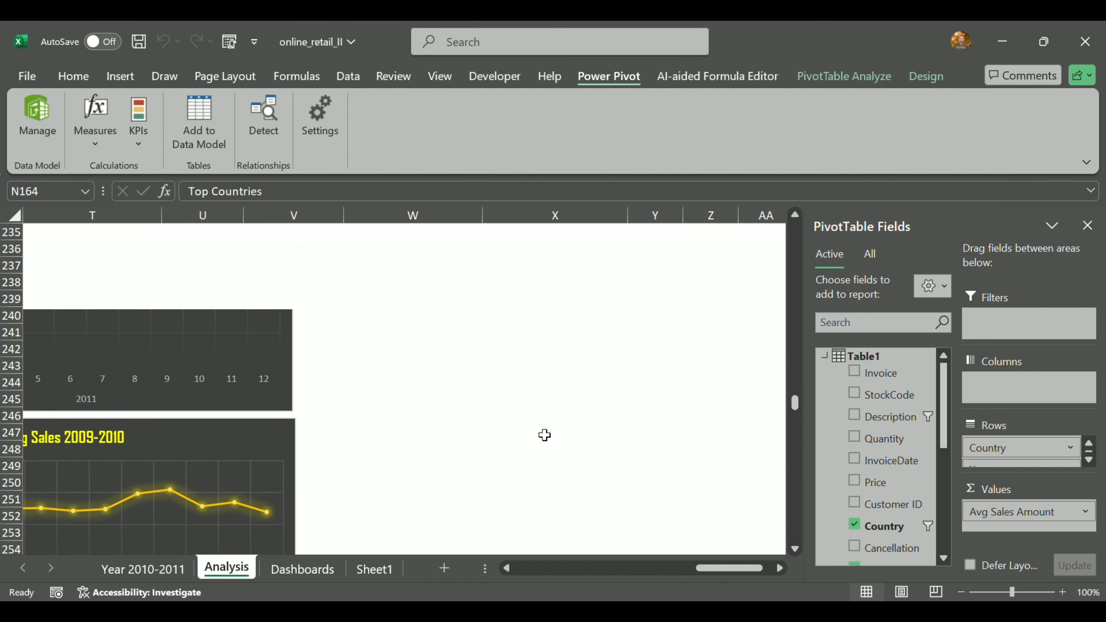
Step: Return to the unit price table under question 4 and autofit column D to its contents
scroll(543, 435, "up", 10)
scroll(622, 436, "up", 20)
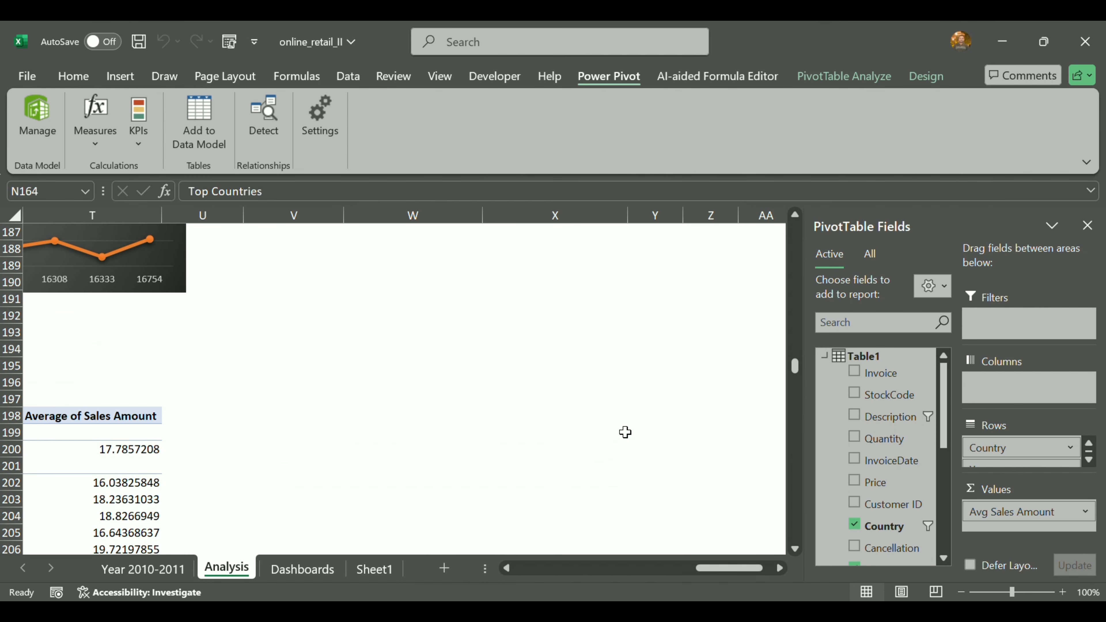
left_click_drag(721, 578, 511, 562)
scroll(464, 455, "up", 18)
scroll(608, 477, "up", 17)
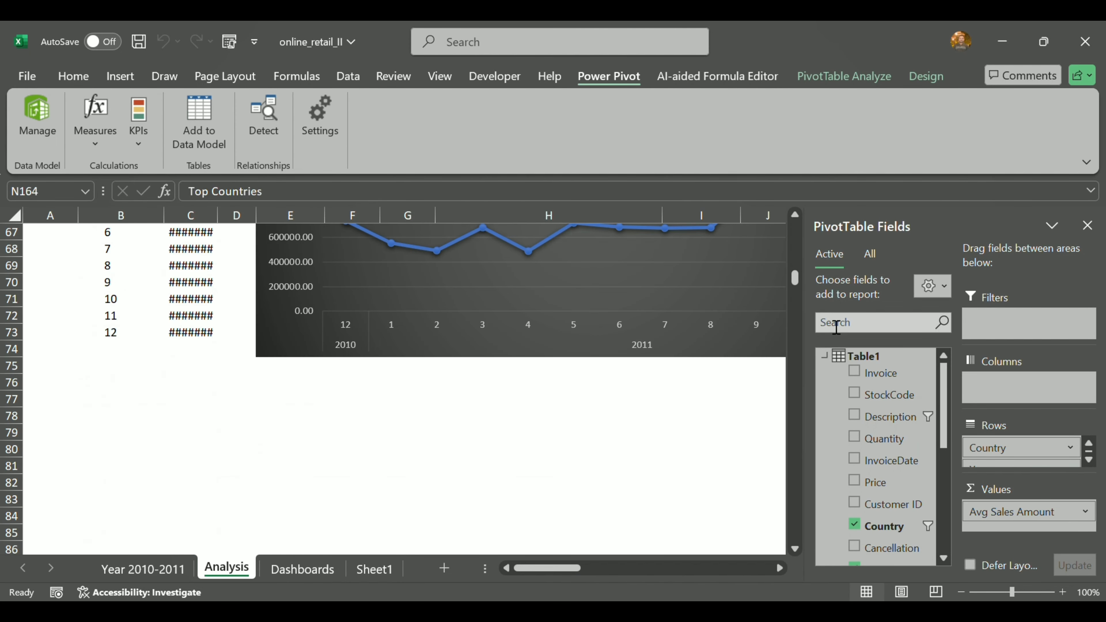
scroll(451, 432, "up", 4)
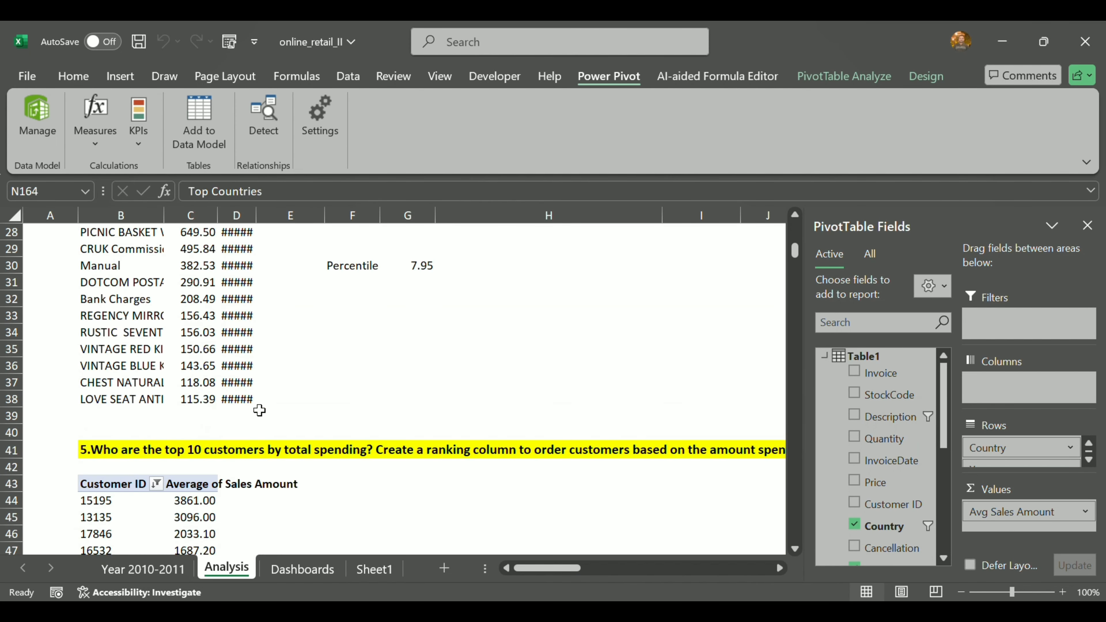
double_click(256, 215)
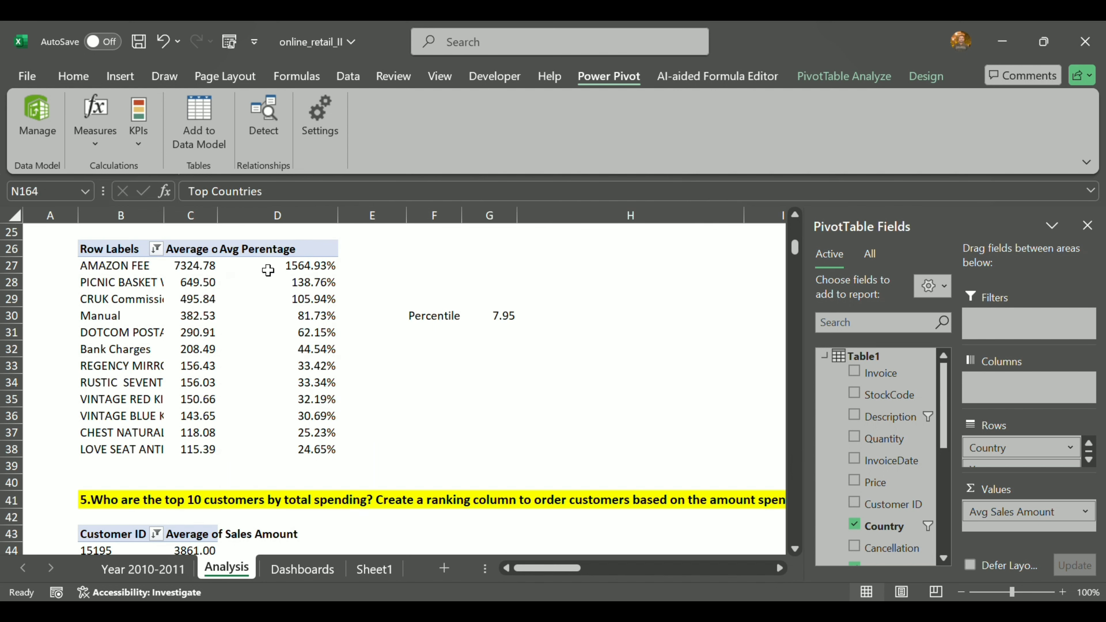
Step: Inspect the Average of Price and Avg Perentage columns of the unit price pivot table under question 4
left_click(192, 272)
left_click(205, 256)
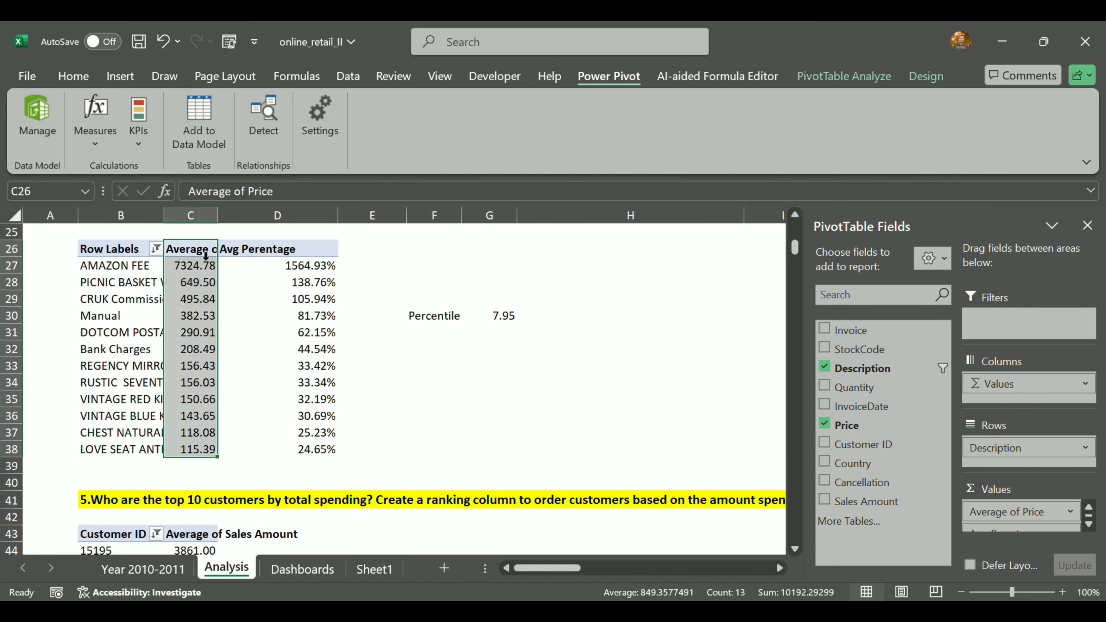
left_click(130, 299)
left_click(304, 299)
scroll(522, 435, "up", 3)
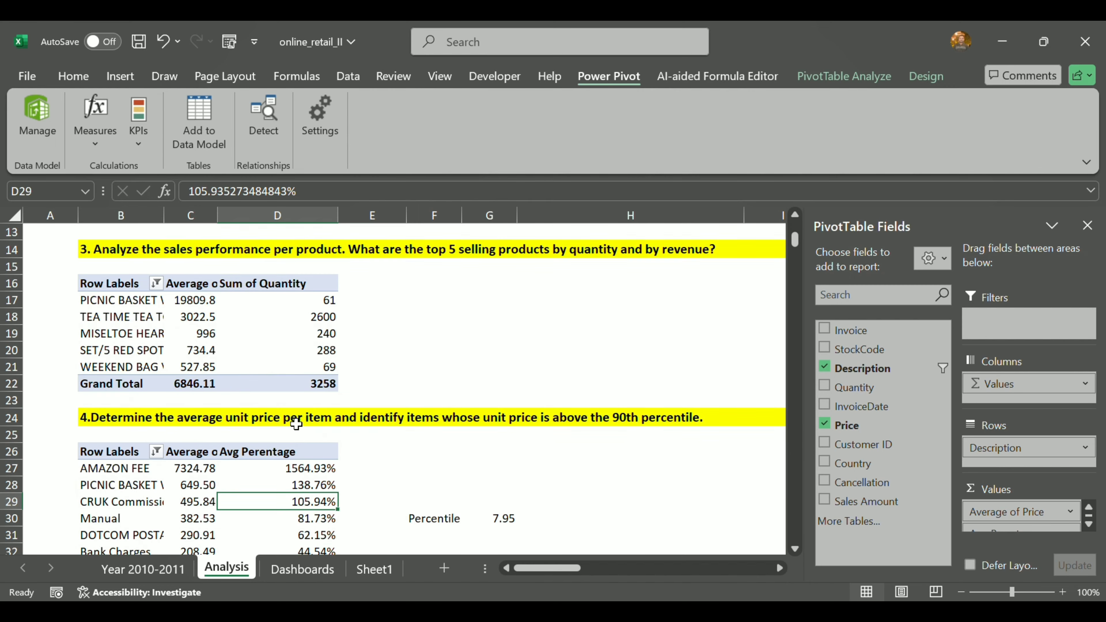
scroll(522, 498, "down", 1)
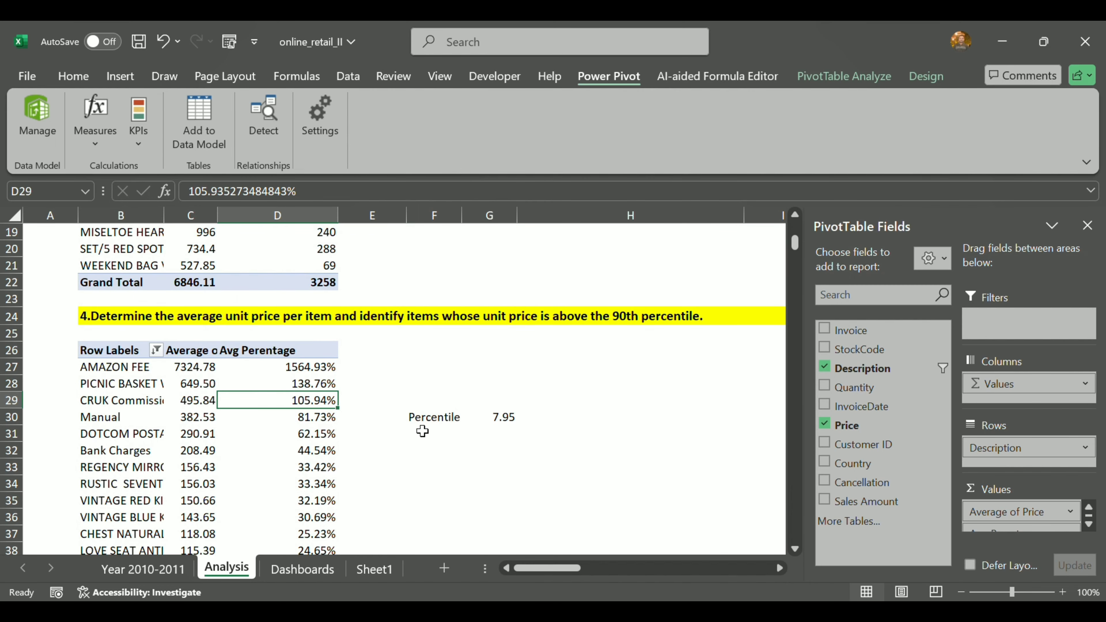
Step: Review the answers to questions 1 and 2 and the Sum of Quantity column in question 3's product pivot table
scroll(453, 392, "up", 4)
scroll(383, 373, "up", 2)
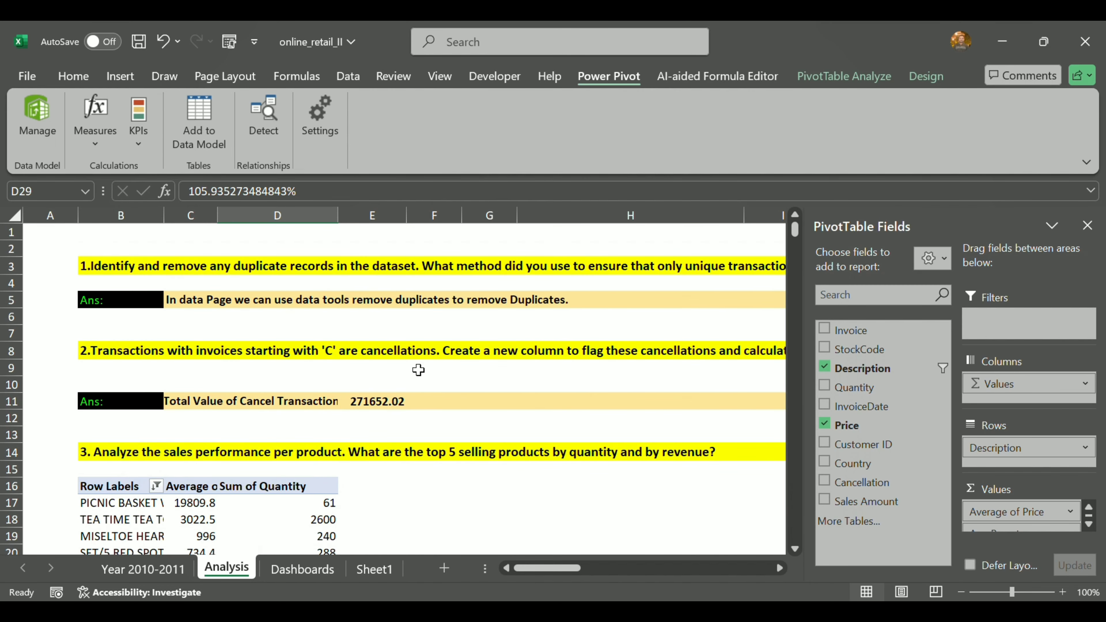
scroll(436, 413, "down", 3)
left_click(261, 333)
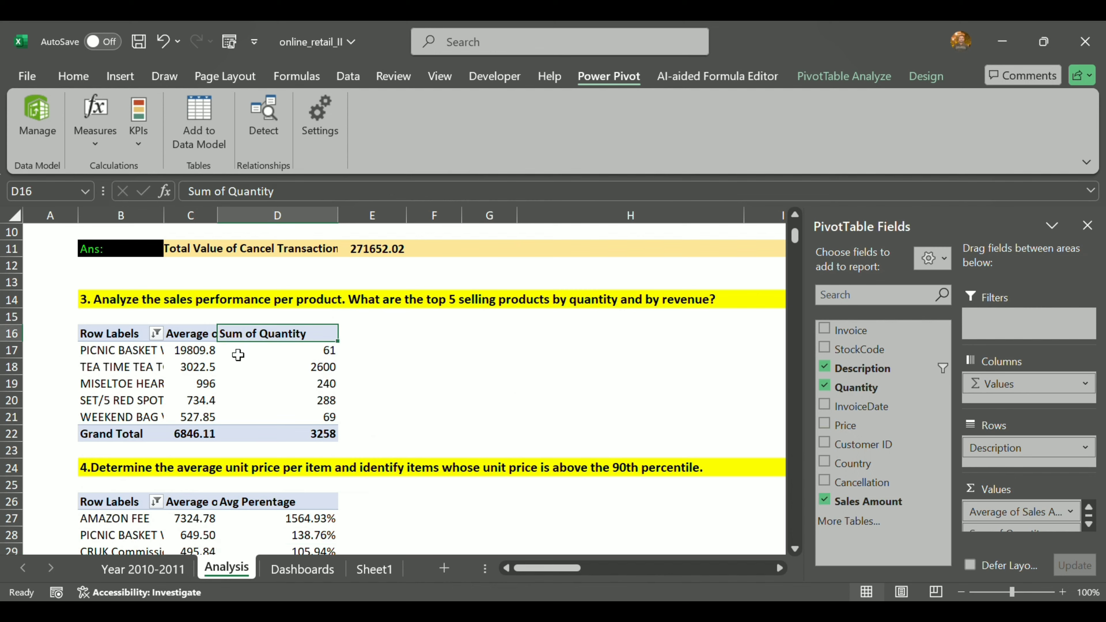
Step: Review the item descriptions under question 4 and the average sales per customer under question 5
scroll(357, 401, "down", 3)
left_click(117, 382)
scroll(570, 422, "down", 4)
scroll(431, 398, "down", 3)
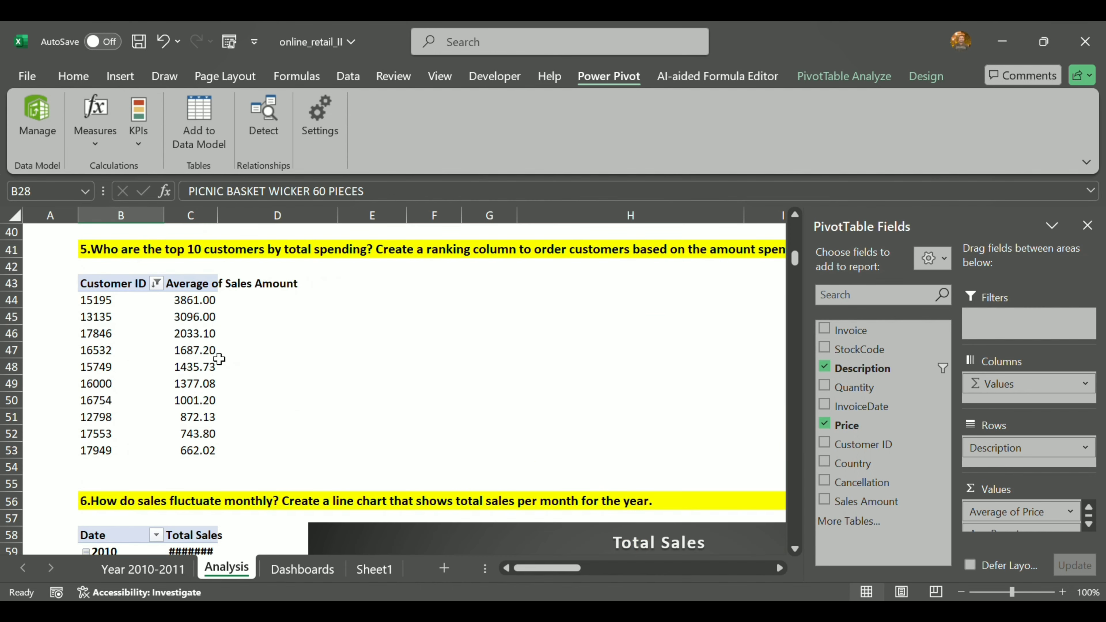
left_click(213, 351)
Step: Widen column C so the Total Sales values in the monthly sales table under question 6 fit
scroll(212, 351, "down", 2)
scroll(200, 383, "down", 3)
left_click(168, 392)
left_click_drag(216, 215, 306, 215)
Step: Review the Transaction Count by country in the pivot table under question 7
scroll(464, 390, "down", 13)
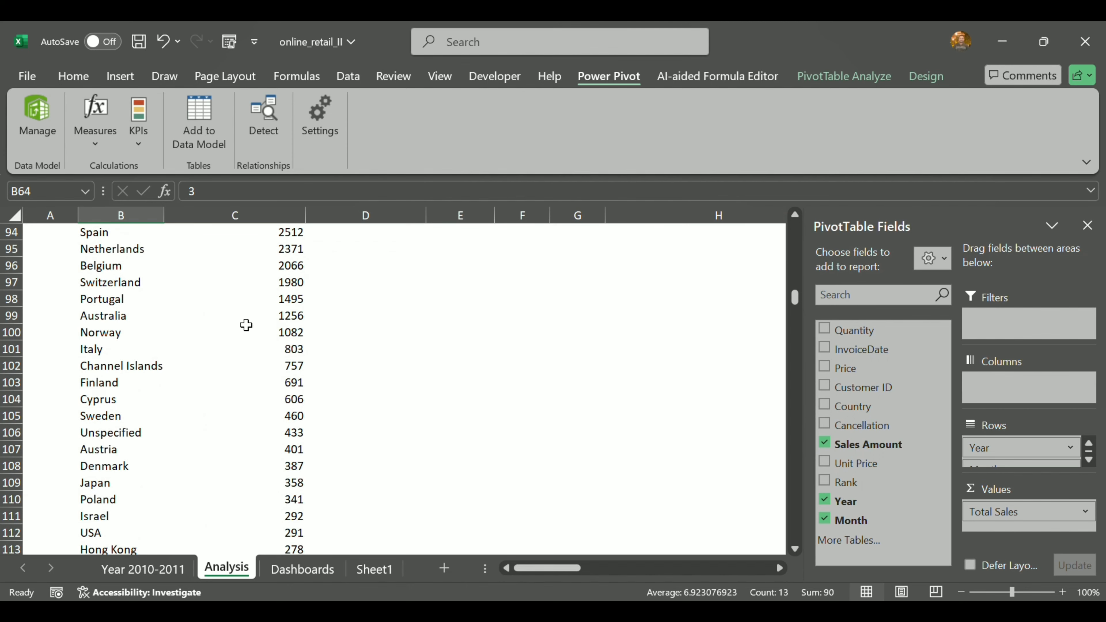
scroll(476, 476, "up", 4)
scroll(197, 443, "down", 4)
scroll(350, 422, "up", 4)
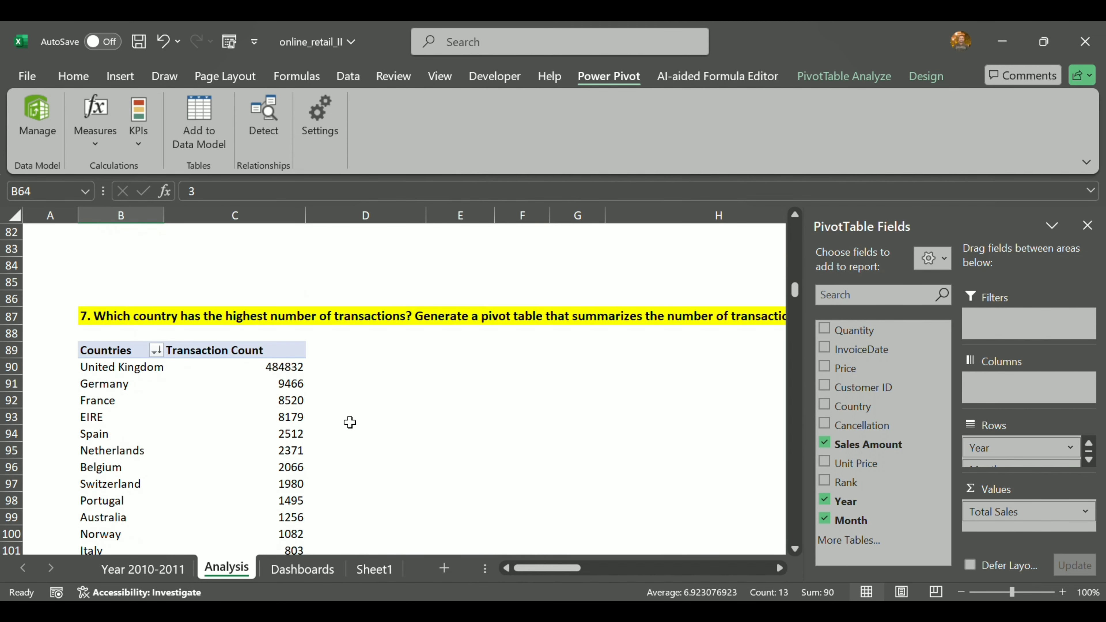
left_click(224, 352)
scroll(392, 440, "down", 14)
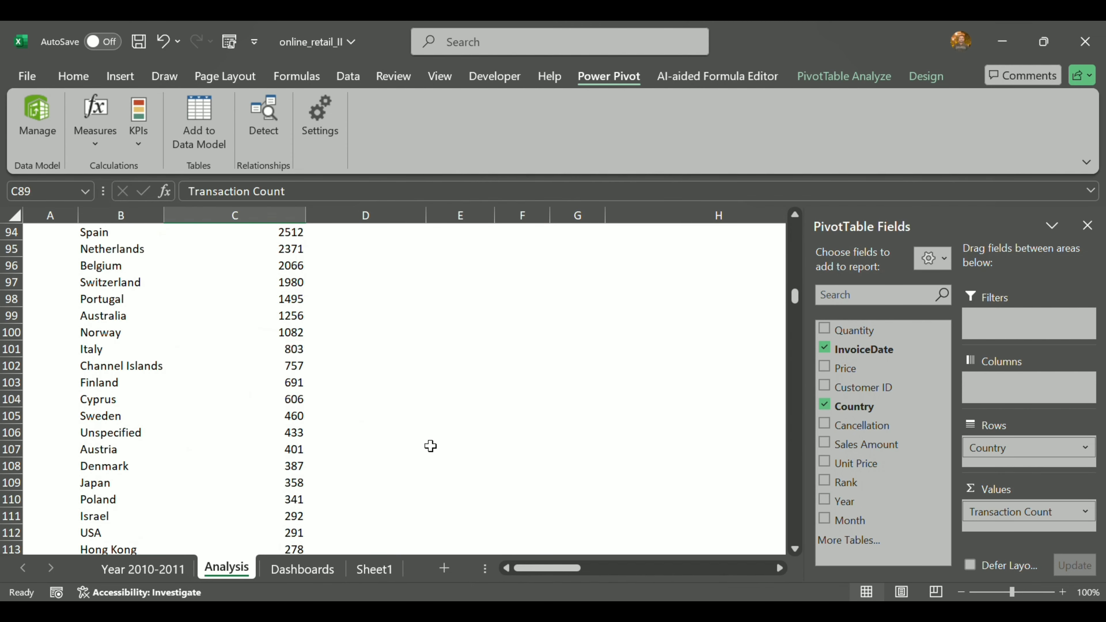
Step: Inspect the product cancellation table and the Q1 to Q3 quantile thresholds under question 9
left_click(189, 336)
scroll(449, 419, "down", 5)
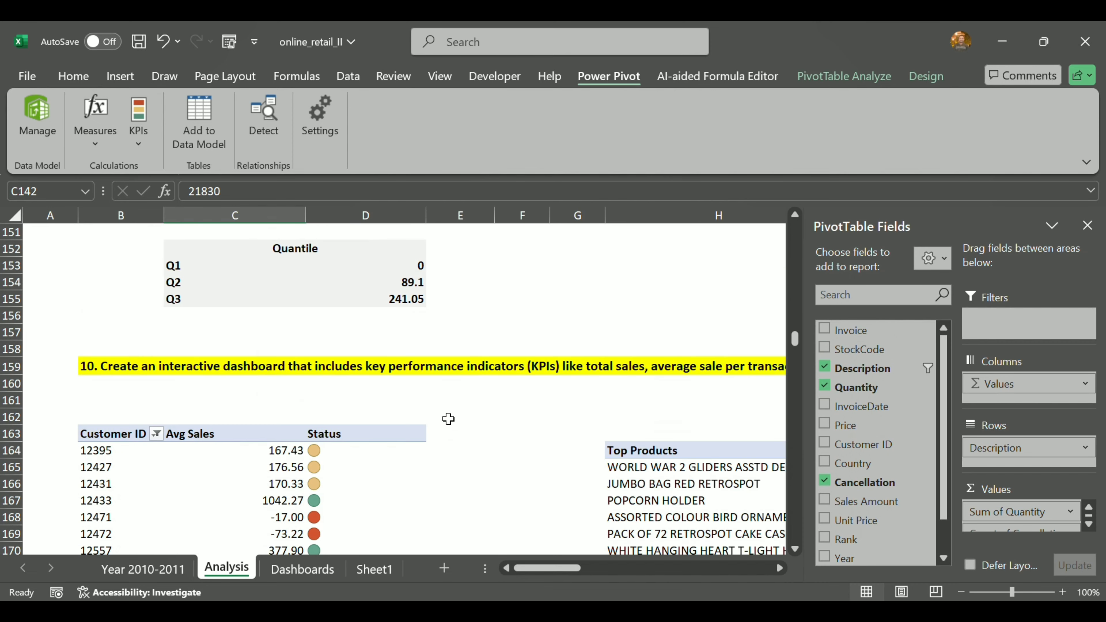
scroll(353, 408, "up", 3)
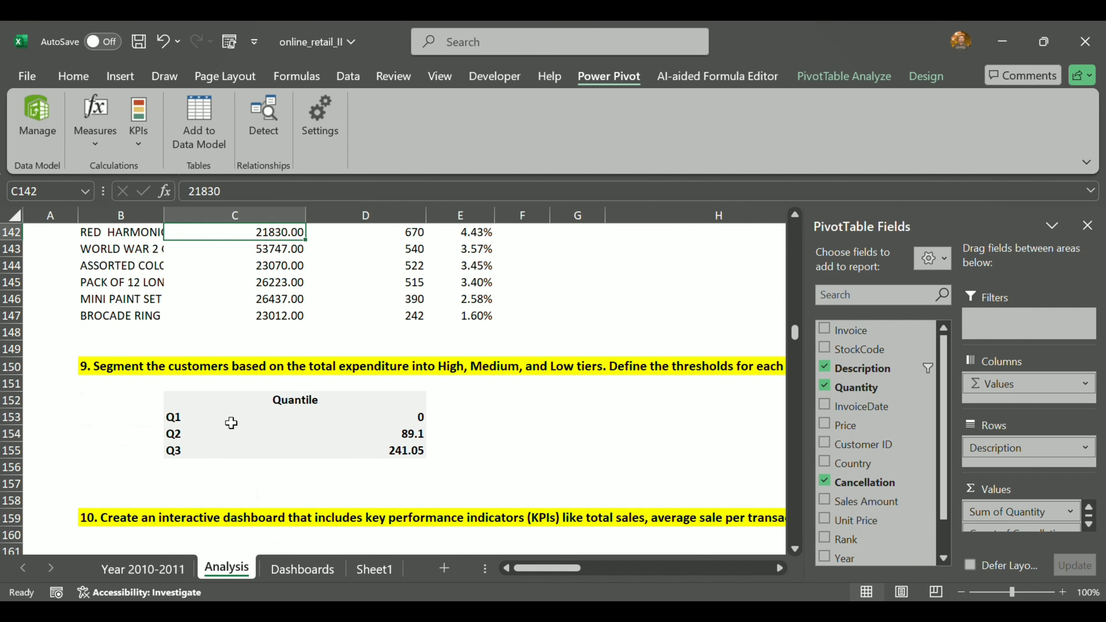
left_click(389, 420)
scroll(513, 400, "down", 2)
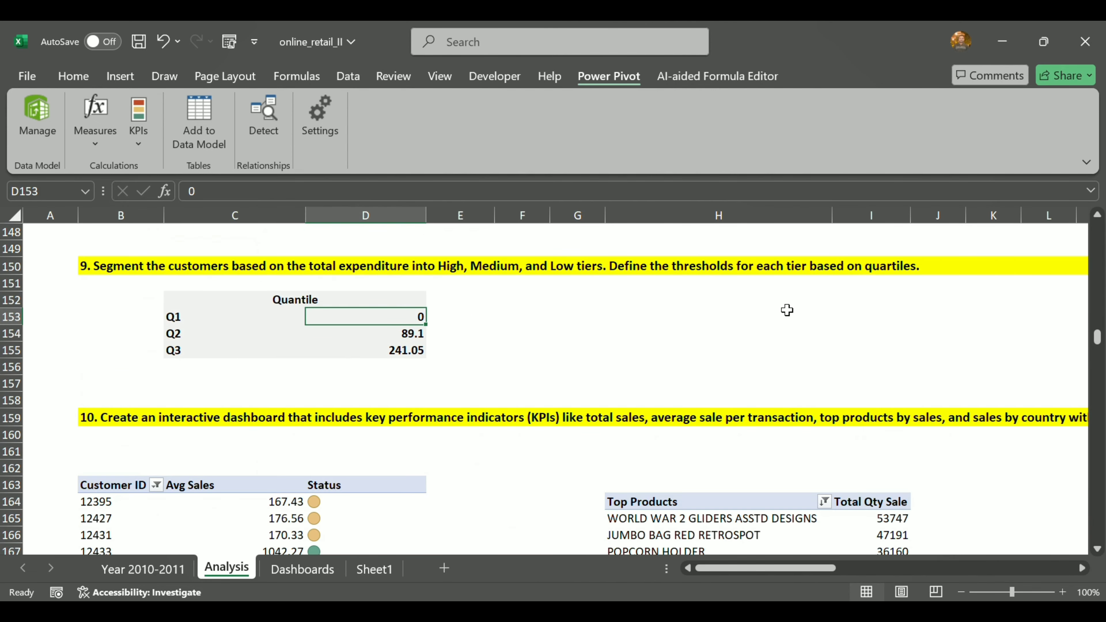
Step: Review question 10's customer Avg Sales and Status table and the fields behind the Top Products pivot table
scroll(435, 326, "down", 2)
scroll(430, 312, "up", 2)
scroll(642, 363, "down", 5)
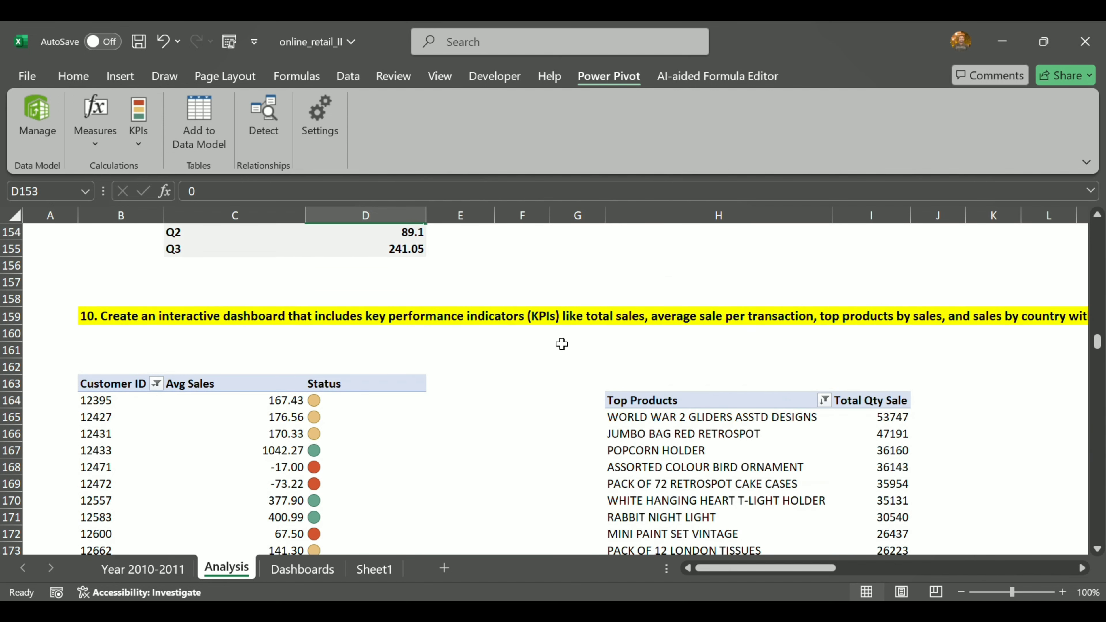
scroll(285, 378, "up", 2)
left_click(270, 367)
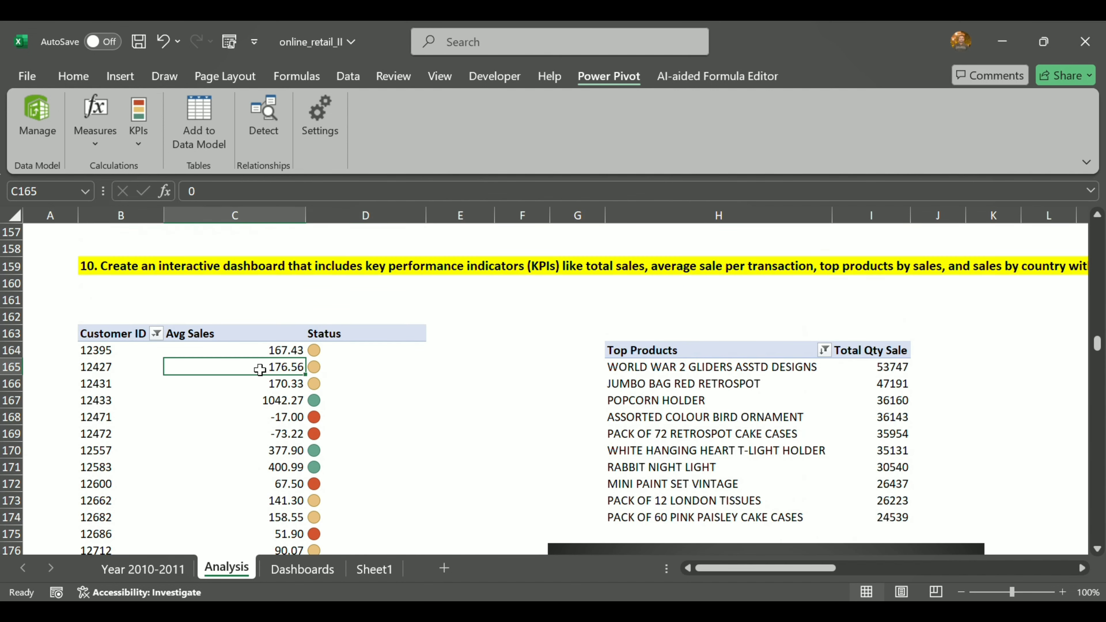
scroll(609, 391, "down", 2)
left_click(712, 320)
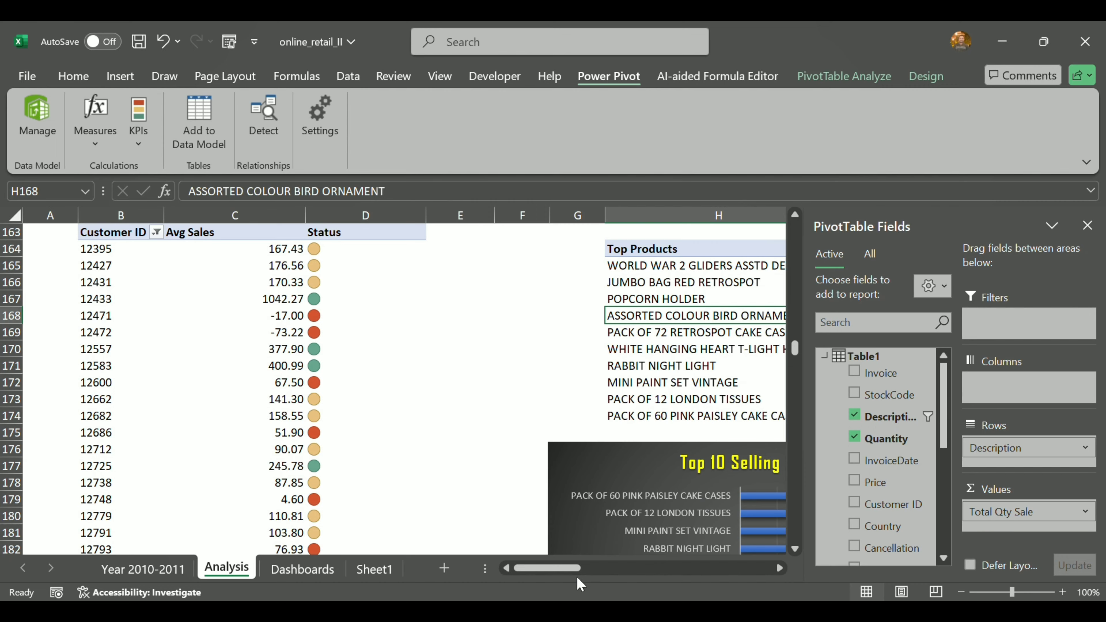
Step: Inspect the Top Countries pivot table and the neighbouring Top Customers table, and return to the start of question 10
left_click_drag(576, 571, 650, 570)
left_click(334, 463)
left_click(719, 250)
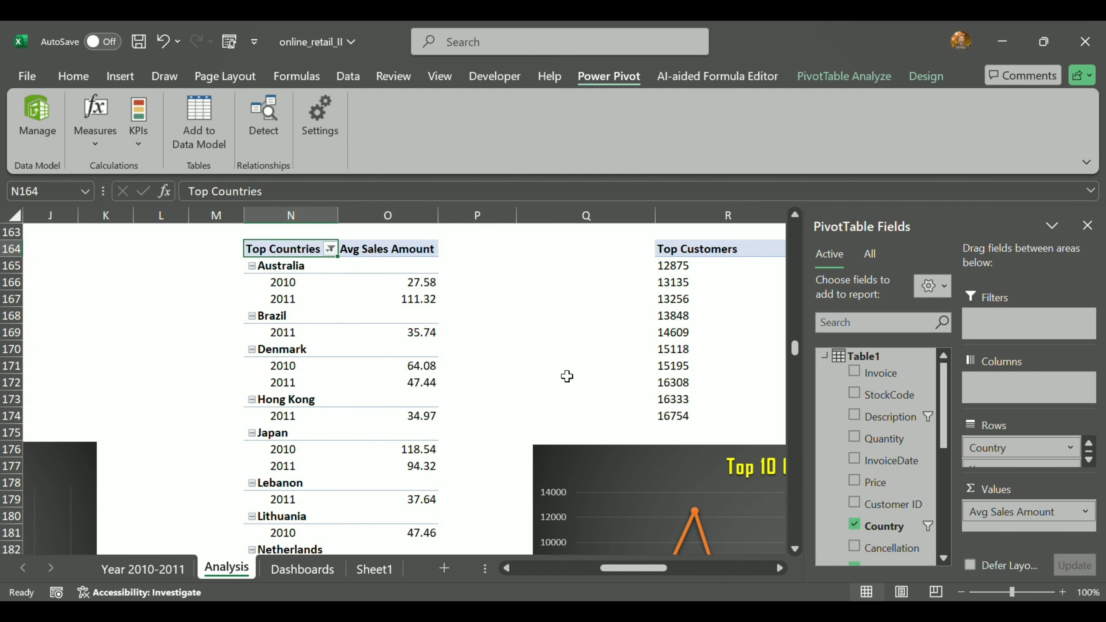
scroll(657, 384, "up", 4)
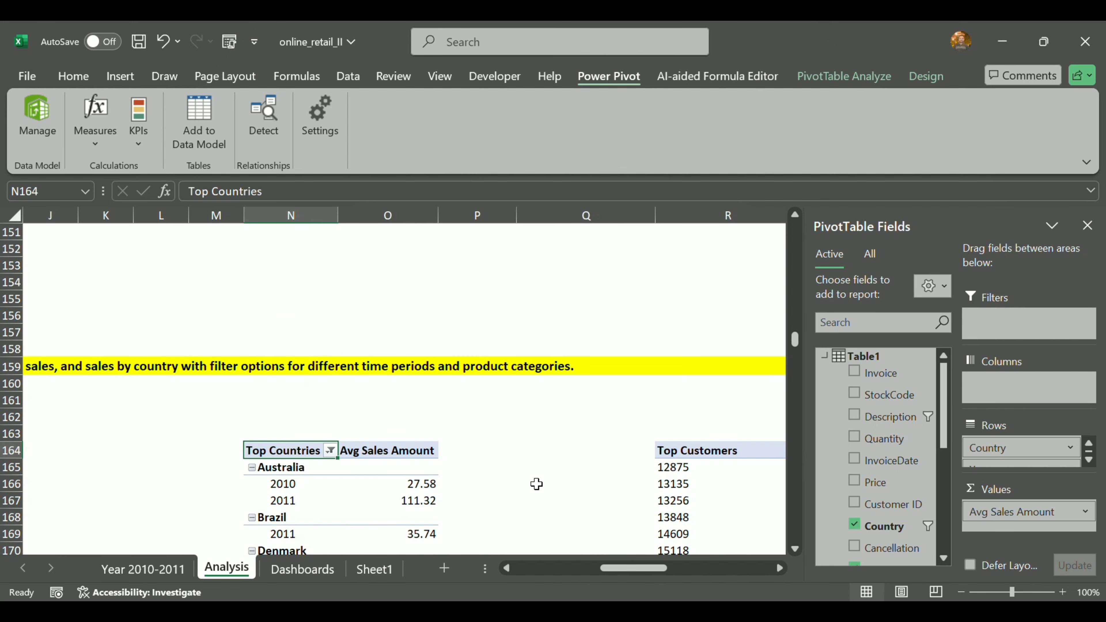
left_click_drag(636, 568, 655, 586)
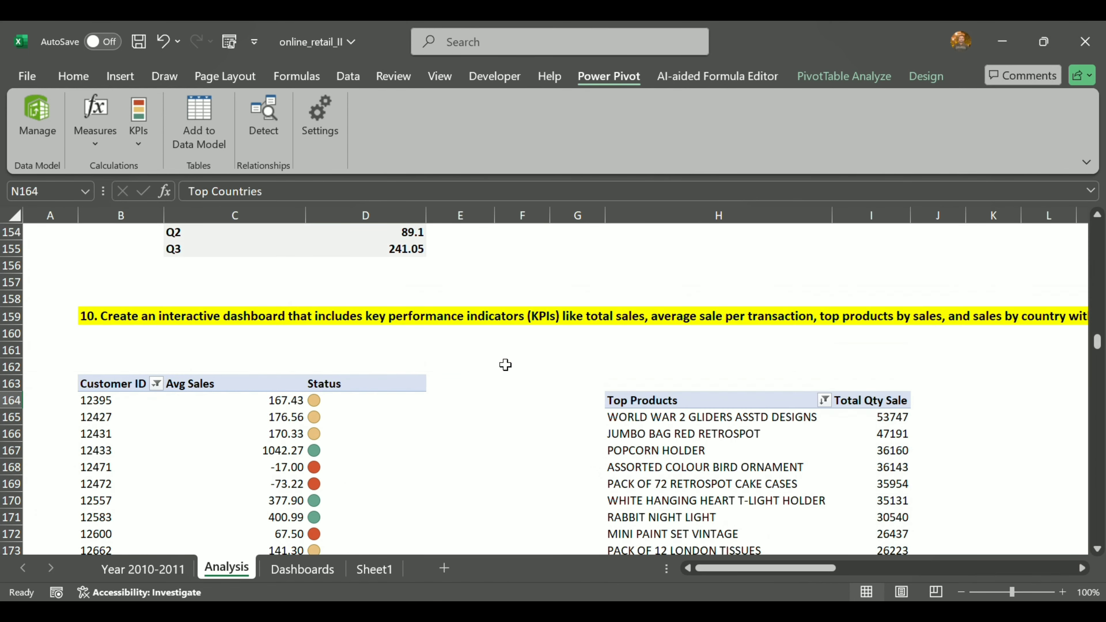
Step: Examine the status indicators in the customer Avg Sales table and the Top 10 Selling Products bar chart
scroll(338, 388, "down", 1)
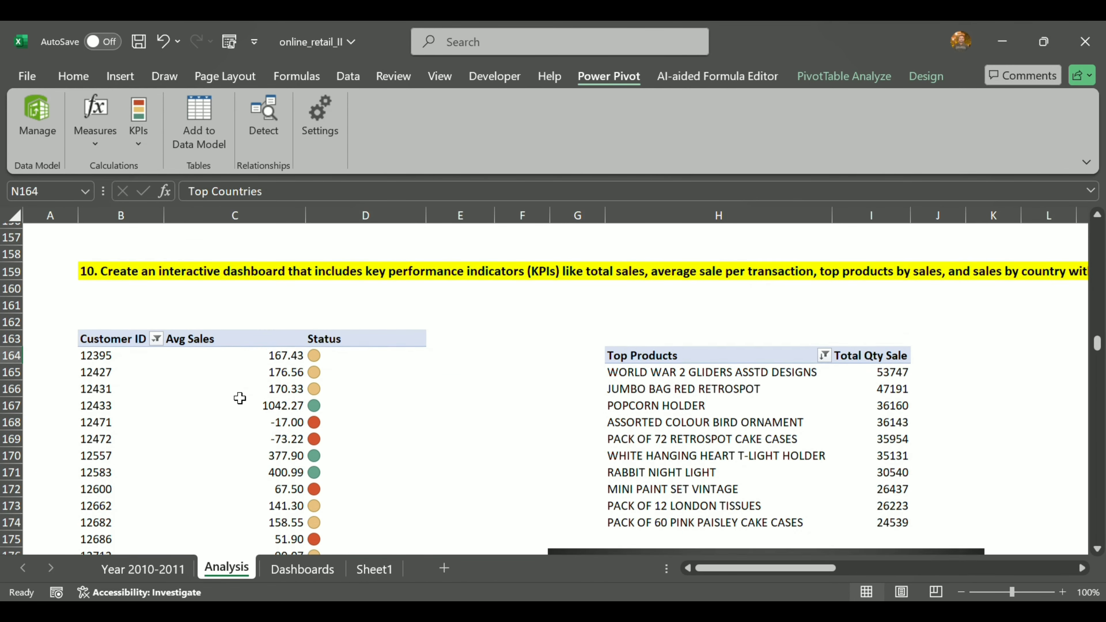
scroll(314, 442, "up", 2)
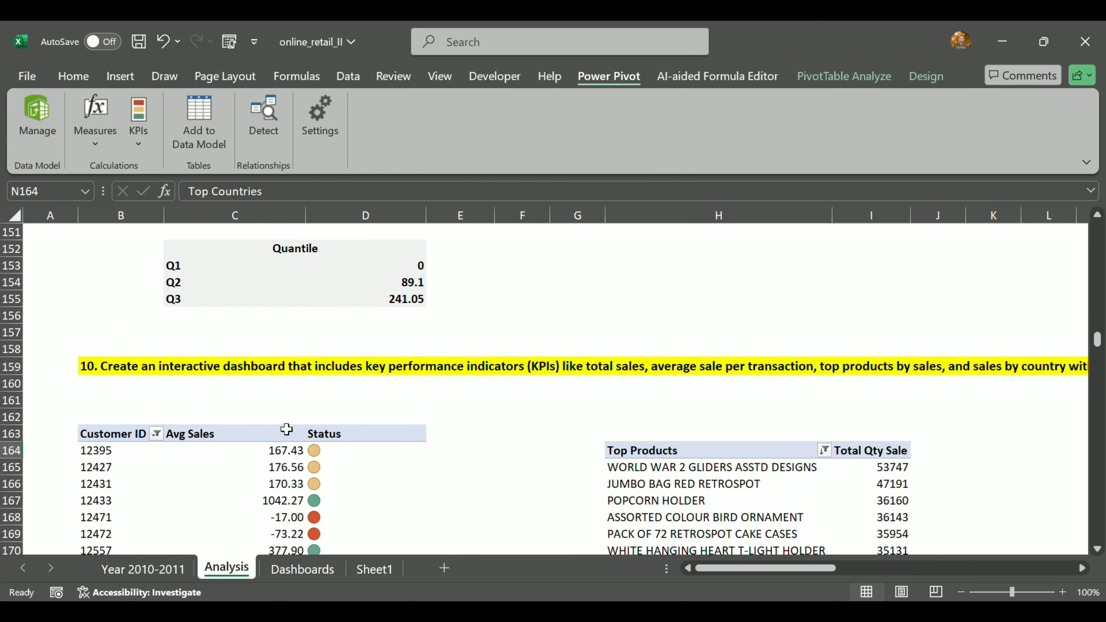
scroll(287, 431, "down", 1)
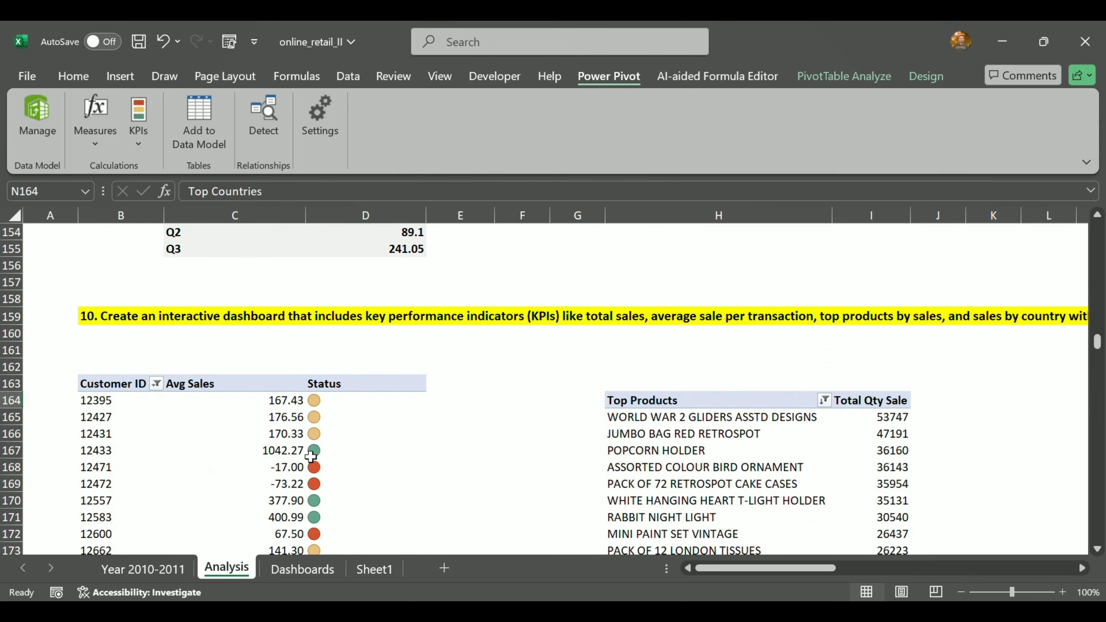
scroll(310, 455, "down", 1)
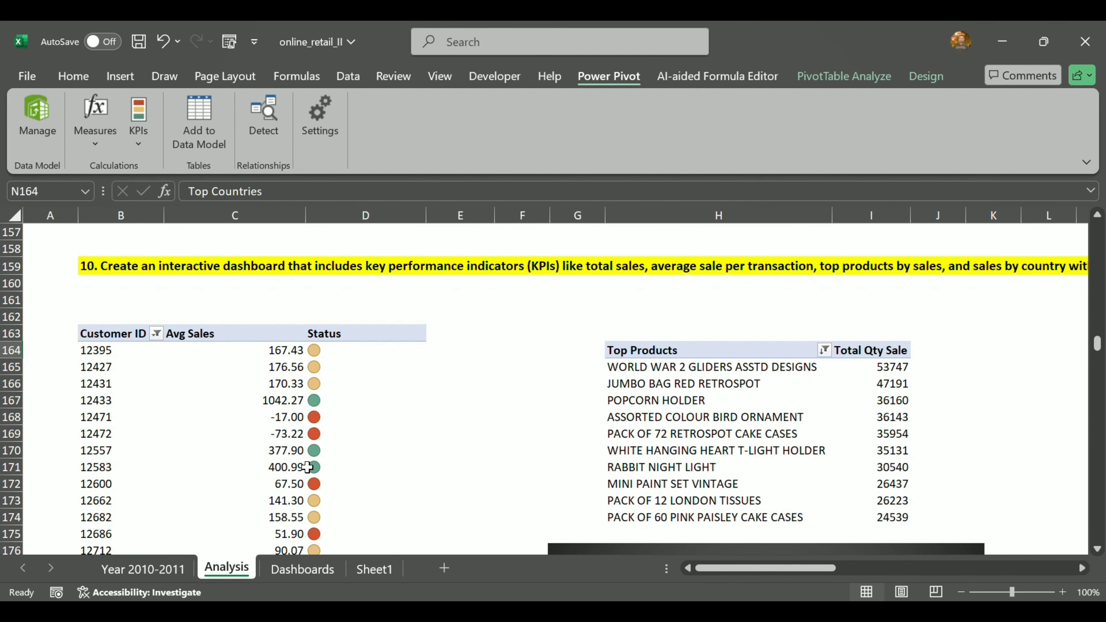
scroll(308, 467, "down", 2)
scroll(321, 461, "down", 3)
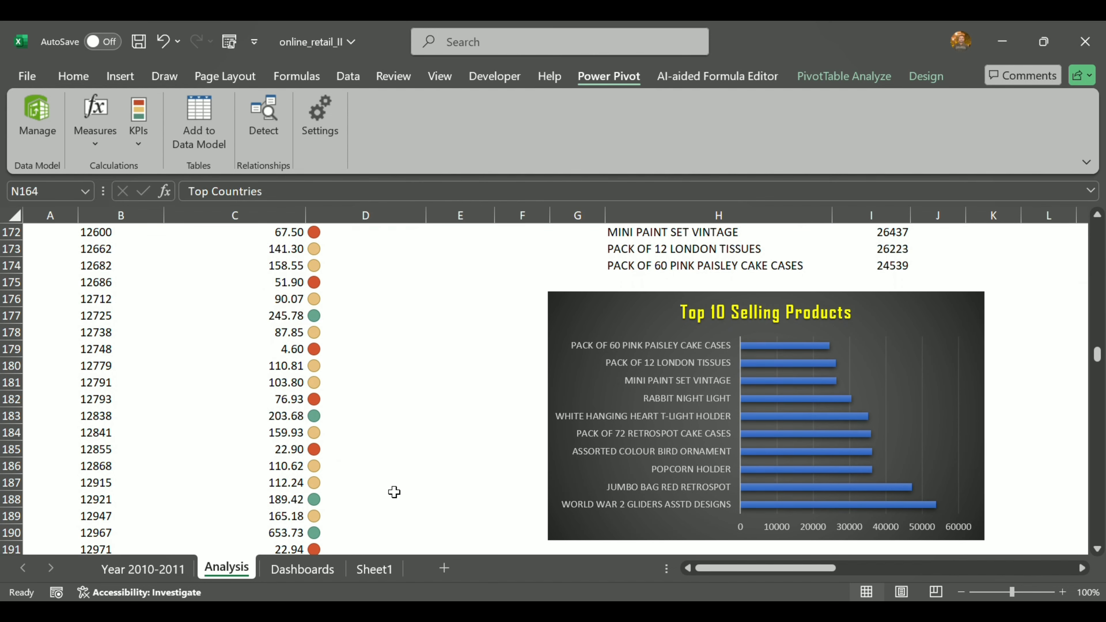
scroll(393, 485, "down", 2)
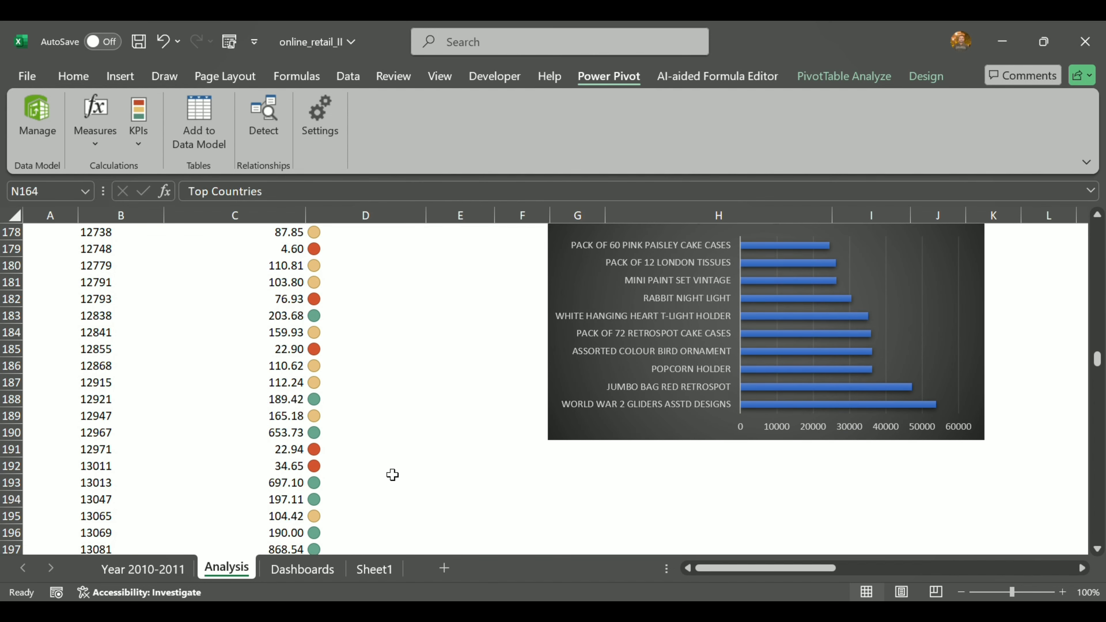